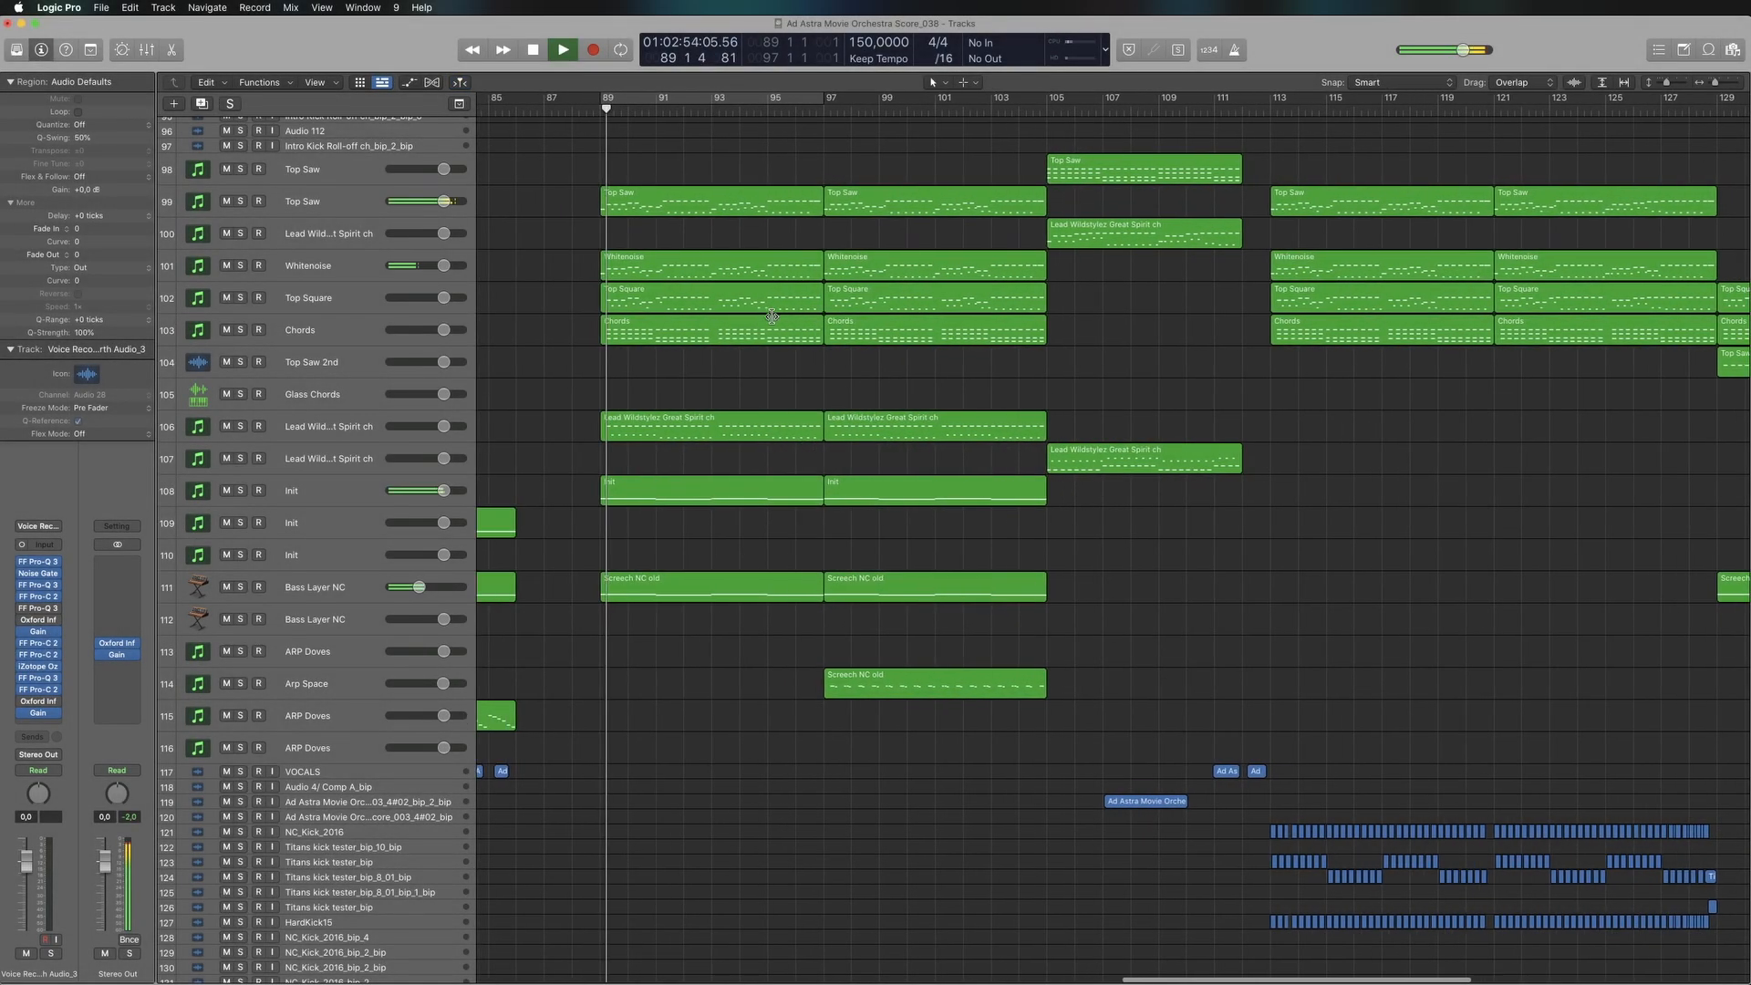
Select the Chords track and open its two regions spanning bars 89 to 105 in the Piano Roll
{"action": "scroll", "coordinate": [759, 325], "scroll_direction": "left", "scroll_amount": 5}
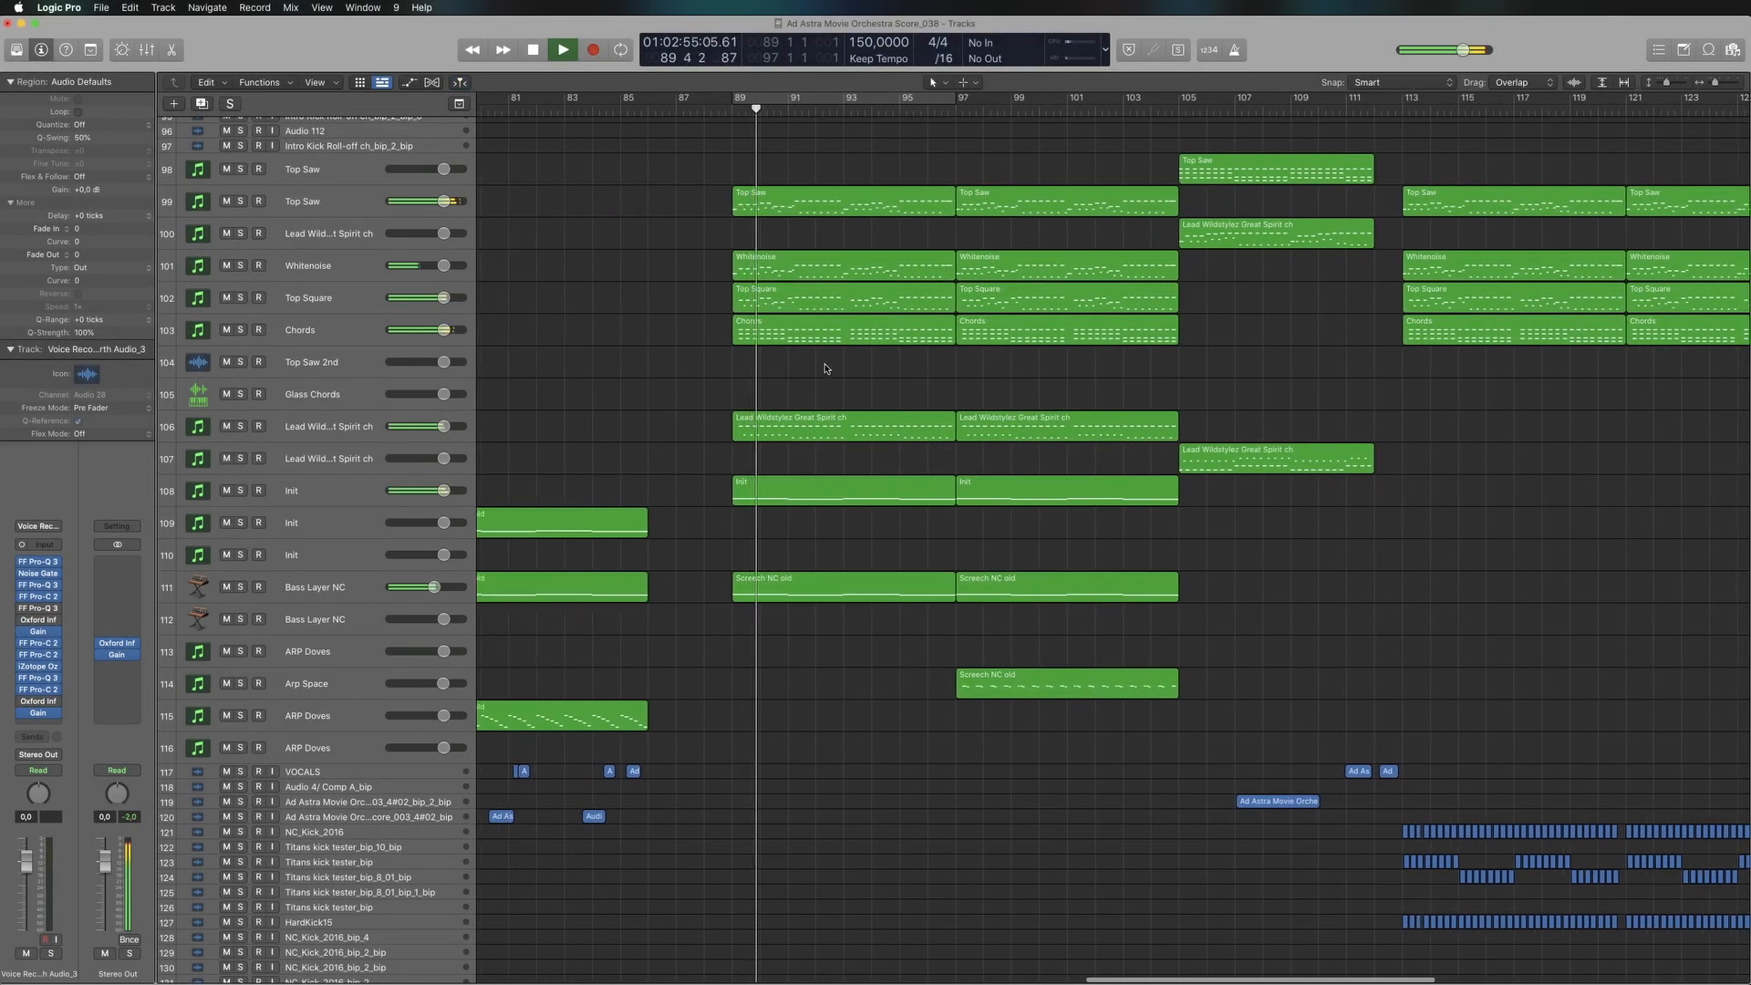
{"action": "scroll", "coordinate": [830, 390], "scroll_direction": "up", "scroll_amount": 5}
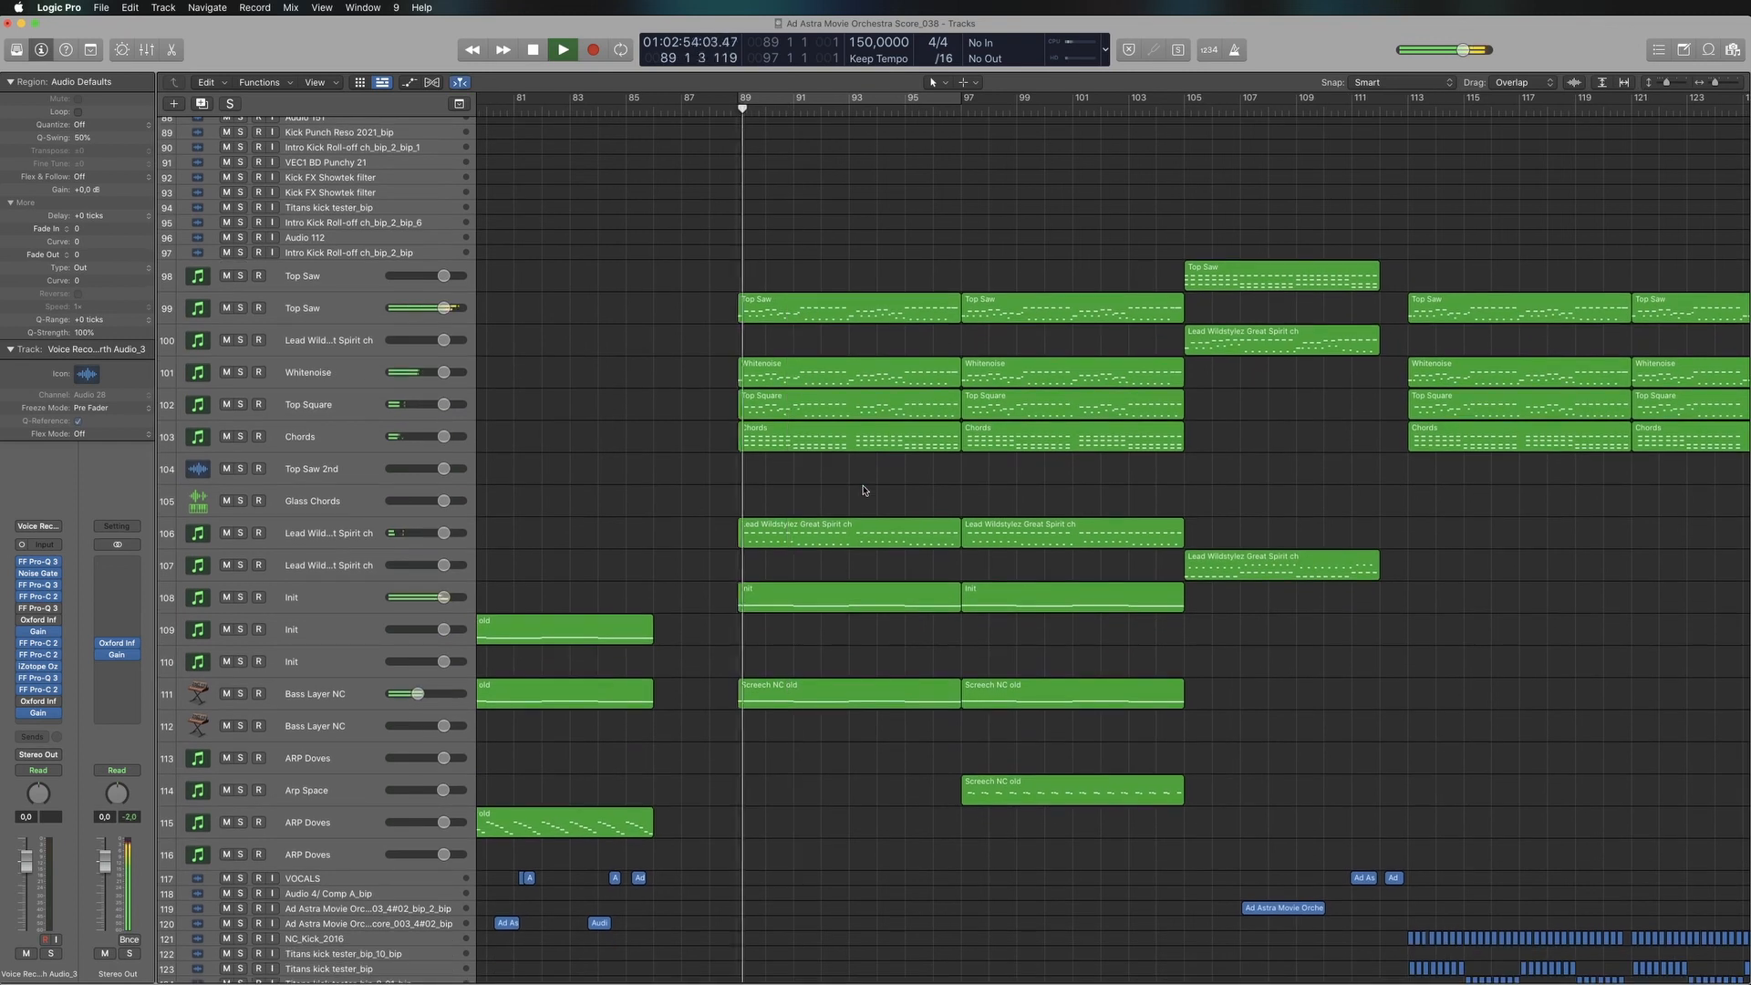
{"action": "key", "text": "super+Right"}
{"action": "key", "text": "super+Down"}
{"action": "key", "text": "super+Right"}
{"action": "scroll", "coordinate": [873, 486], "scroll_direction": "up", "scroll_amount": 2}
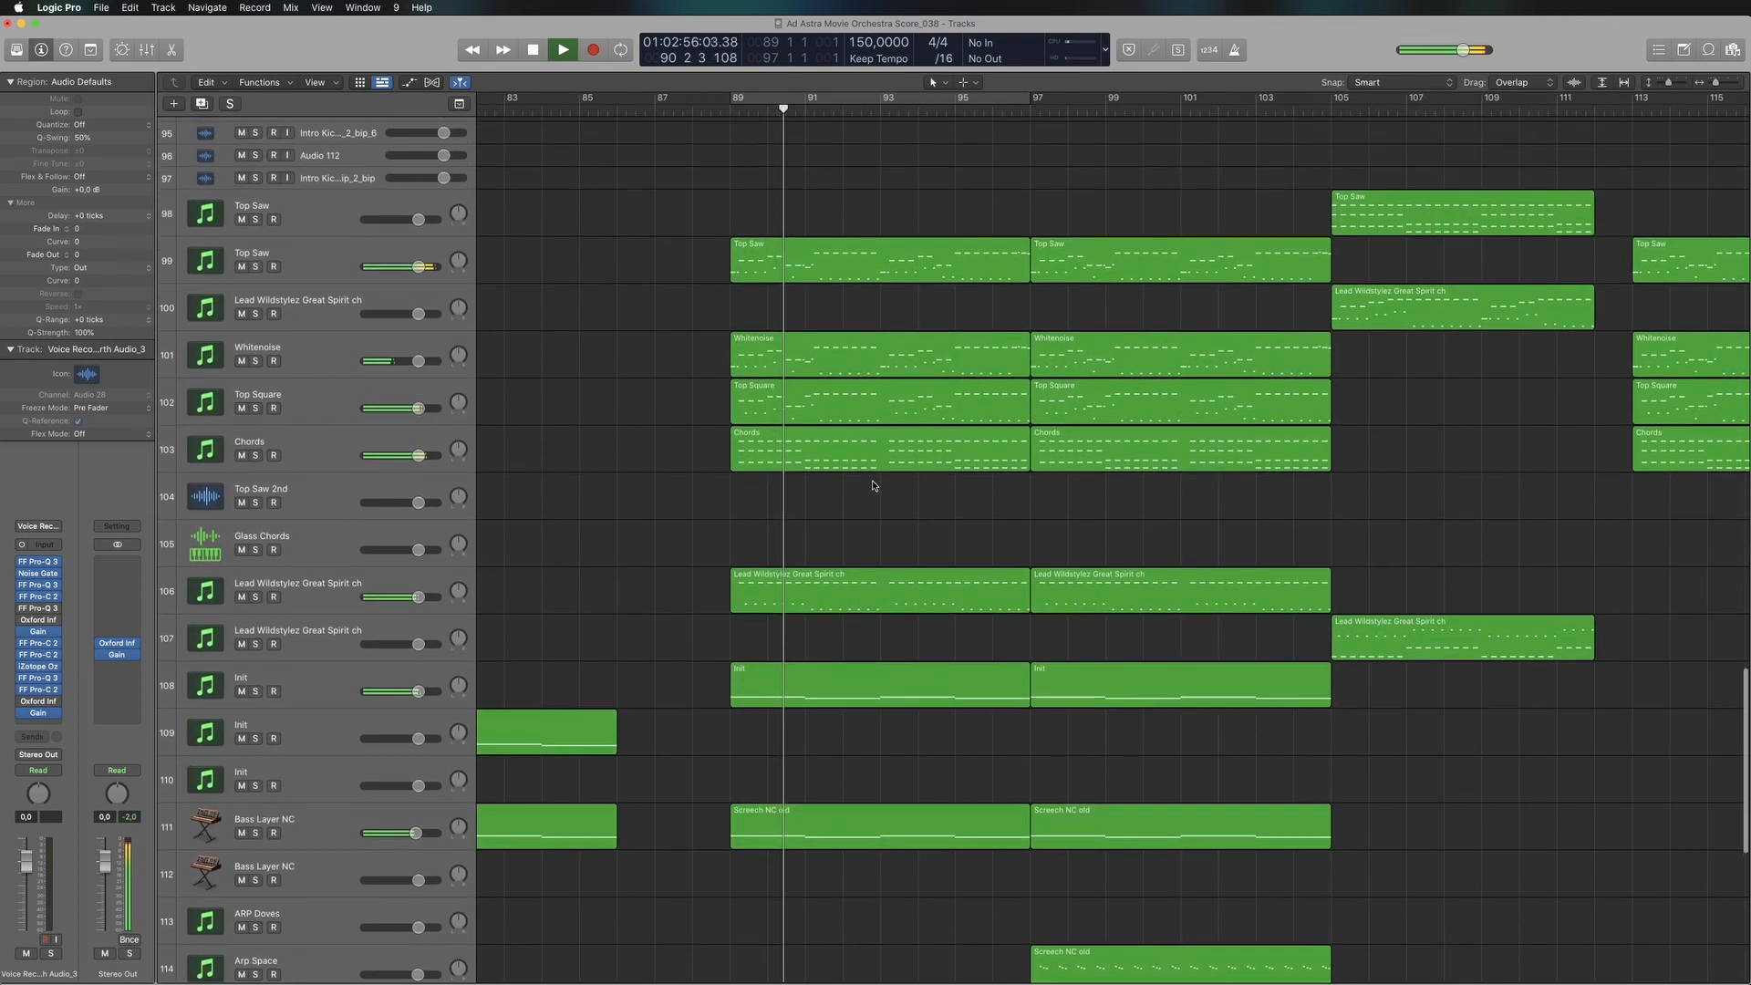
{"action": "key", "text": "super+Right"}
{"action": "key", "text": "super+Right"}
{"action": "scroll", "coordinate": [906, 496], "scroll_direction": "right", "scroll_amount": 2}
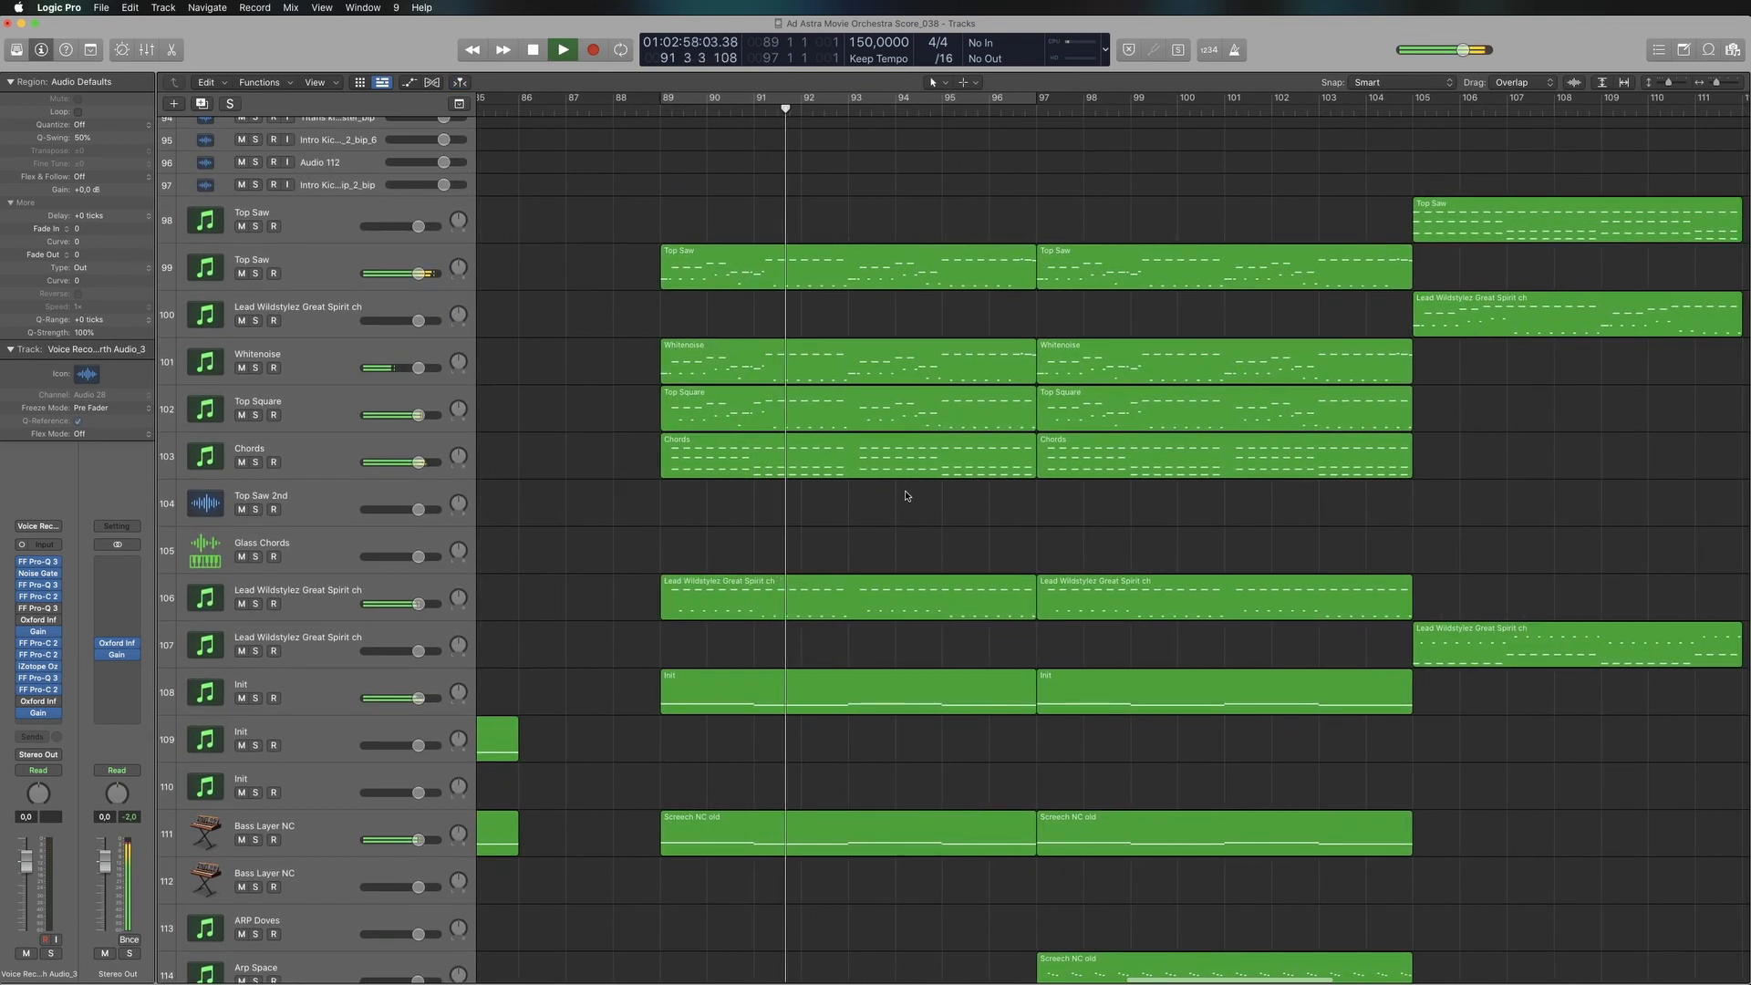
{"action": "left_click", "coordinate": [289, 473]}
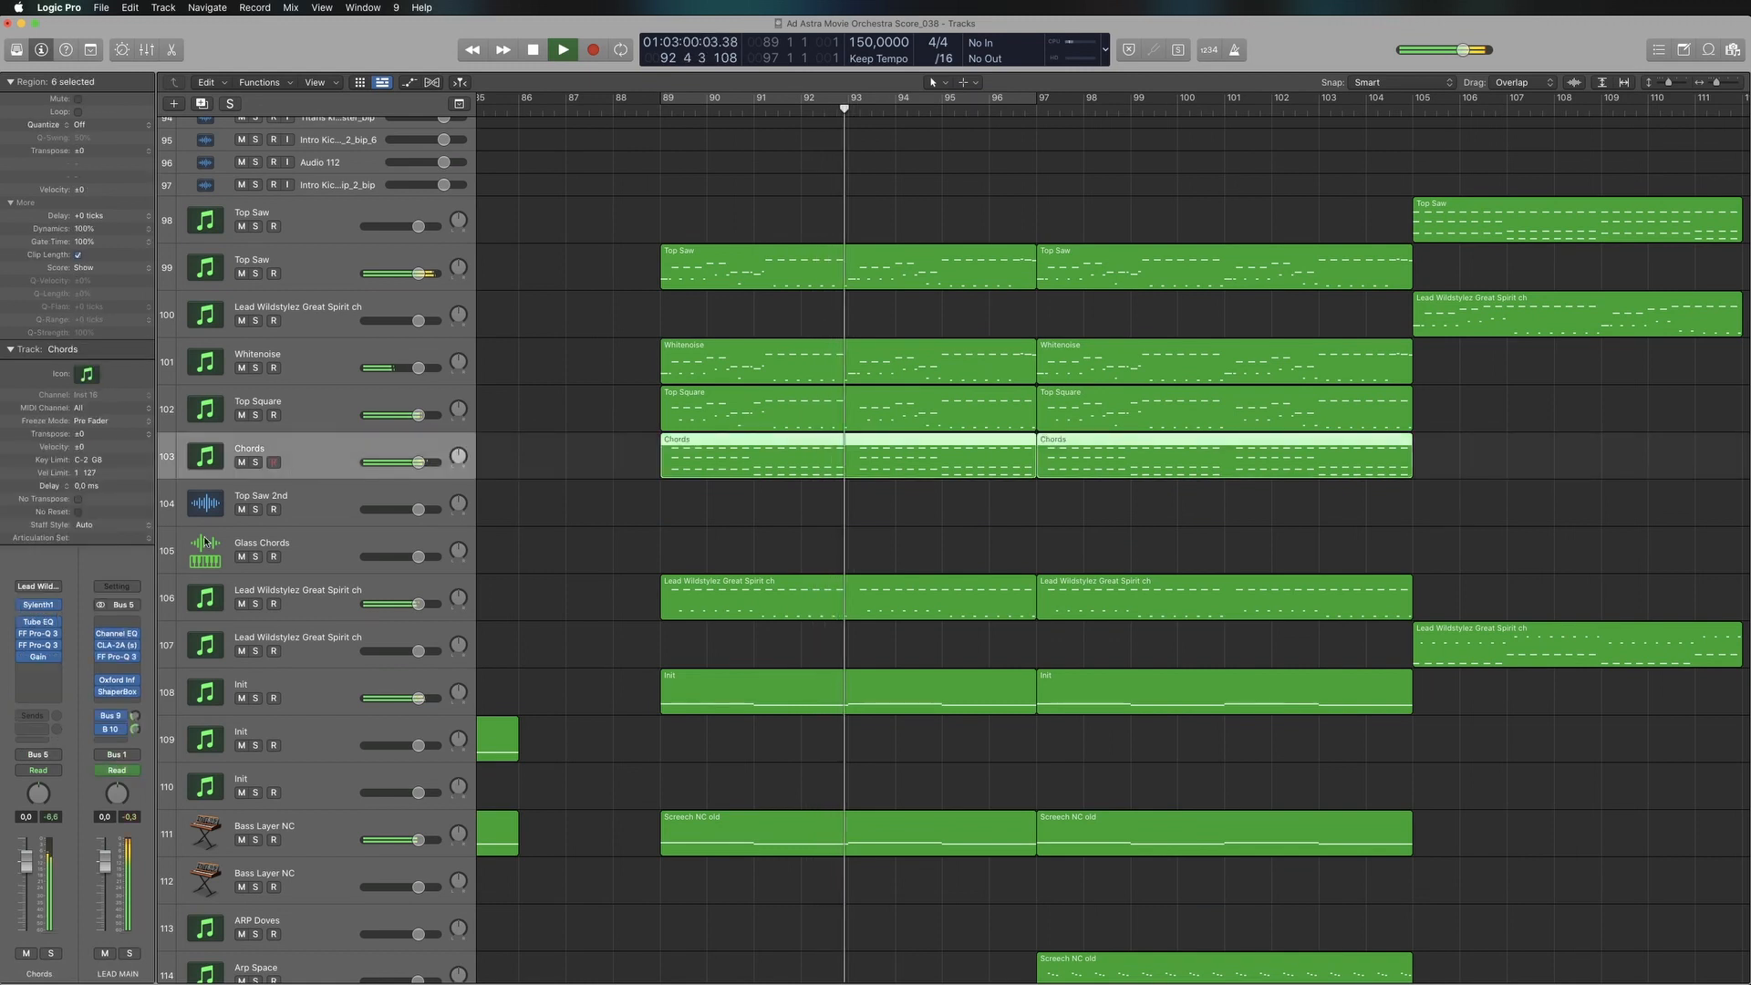
{"action": "key", "text": "super+Right"}
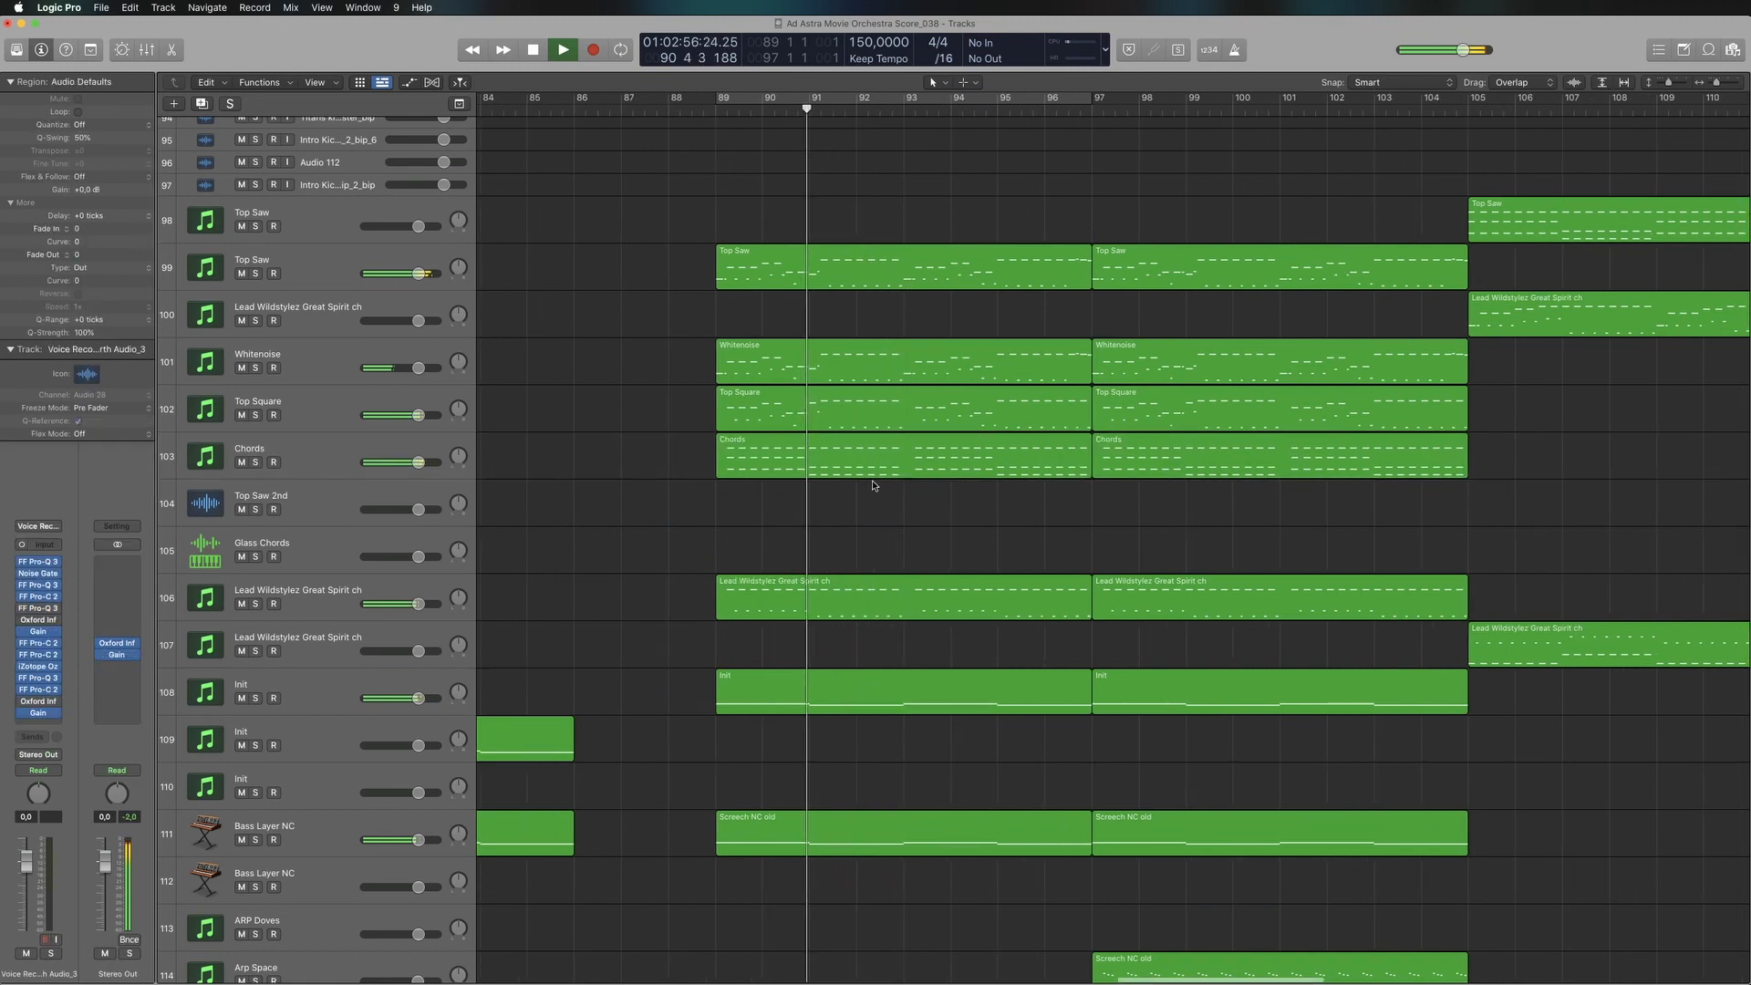
{"action": "scroll", "coordinate": [906, 496], "scroll_direction": "right", "scroll_amount": 2}
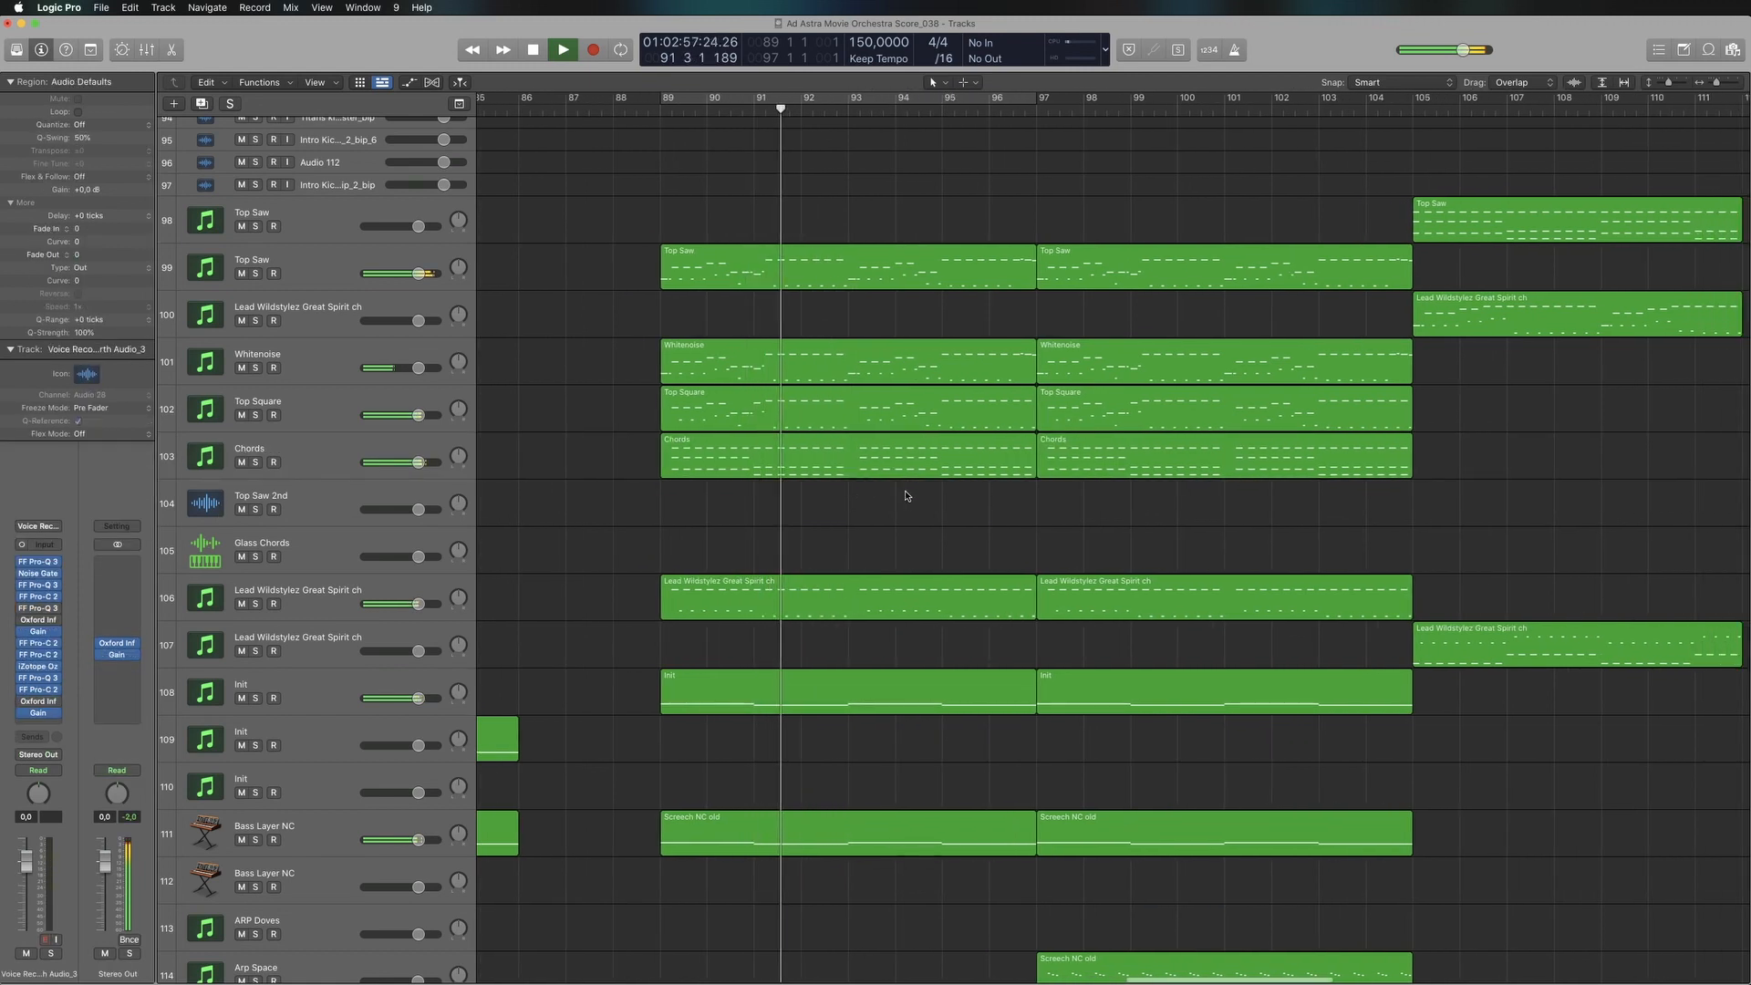
{"action": "left_click", "coordinate": [289, 472]}
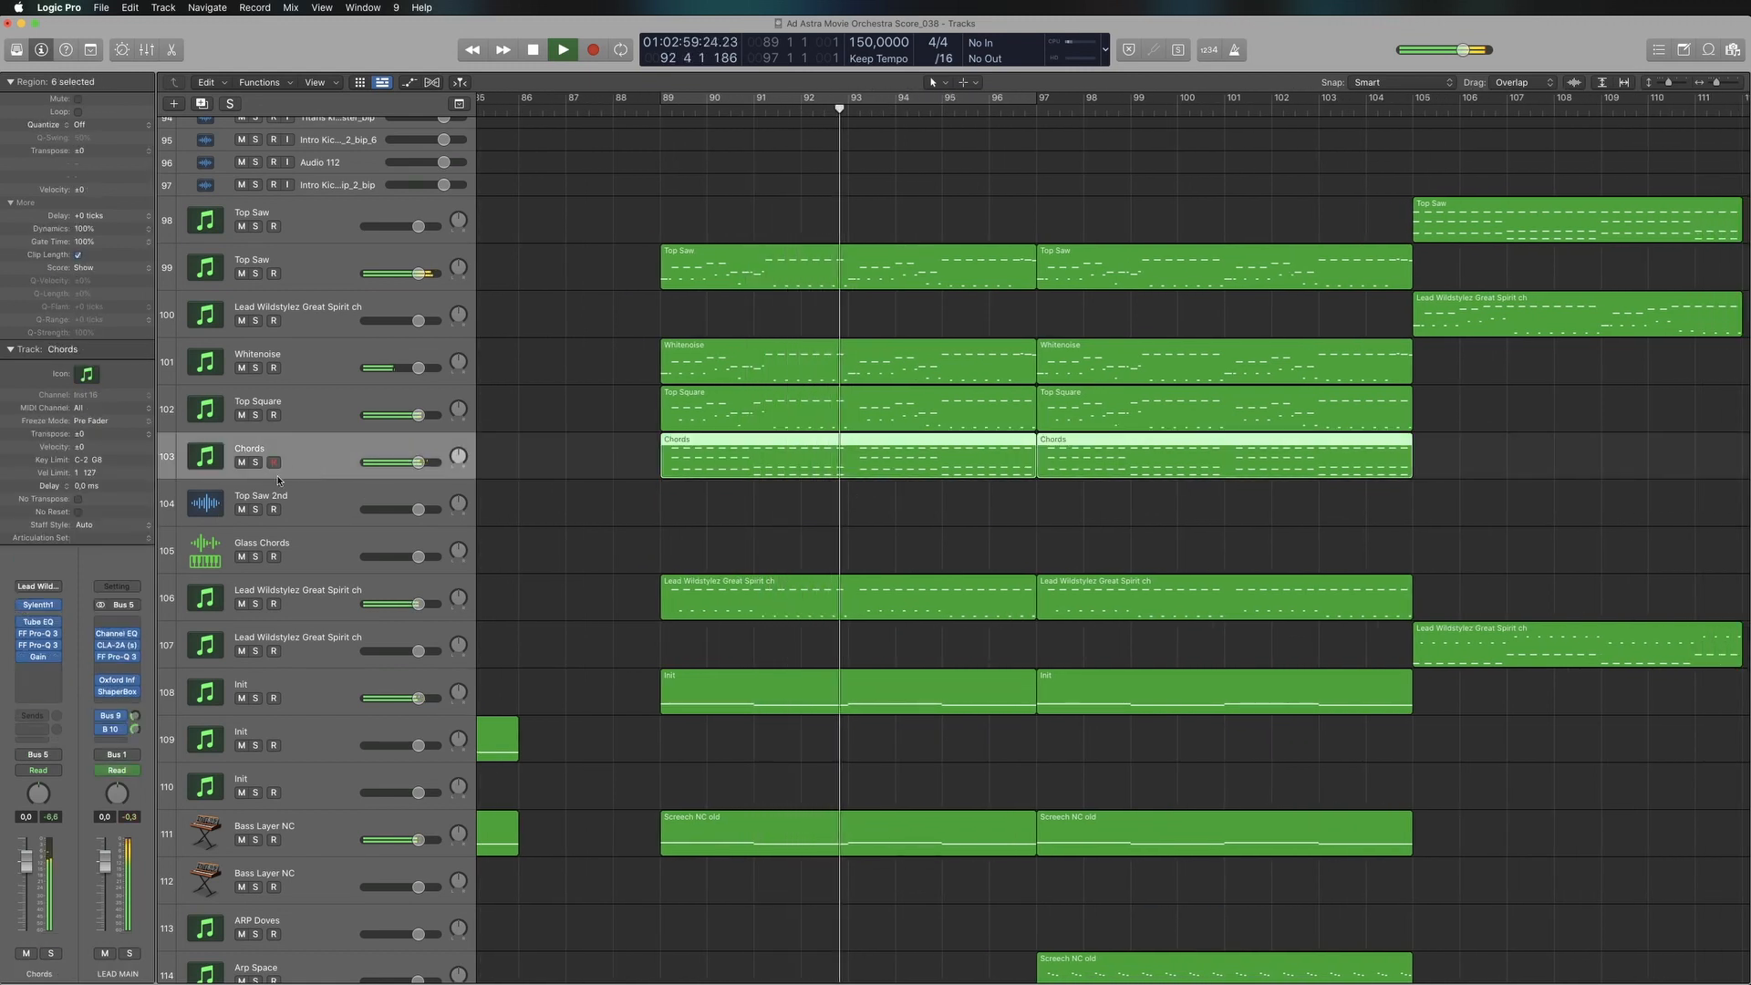
{"action": "double_click", "coordinate": [782, 468]}
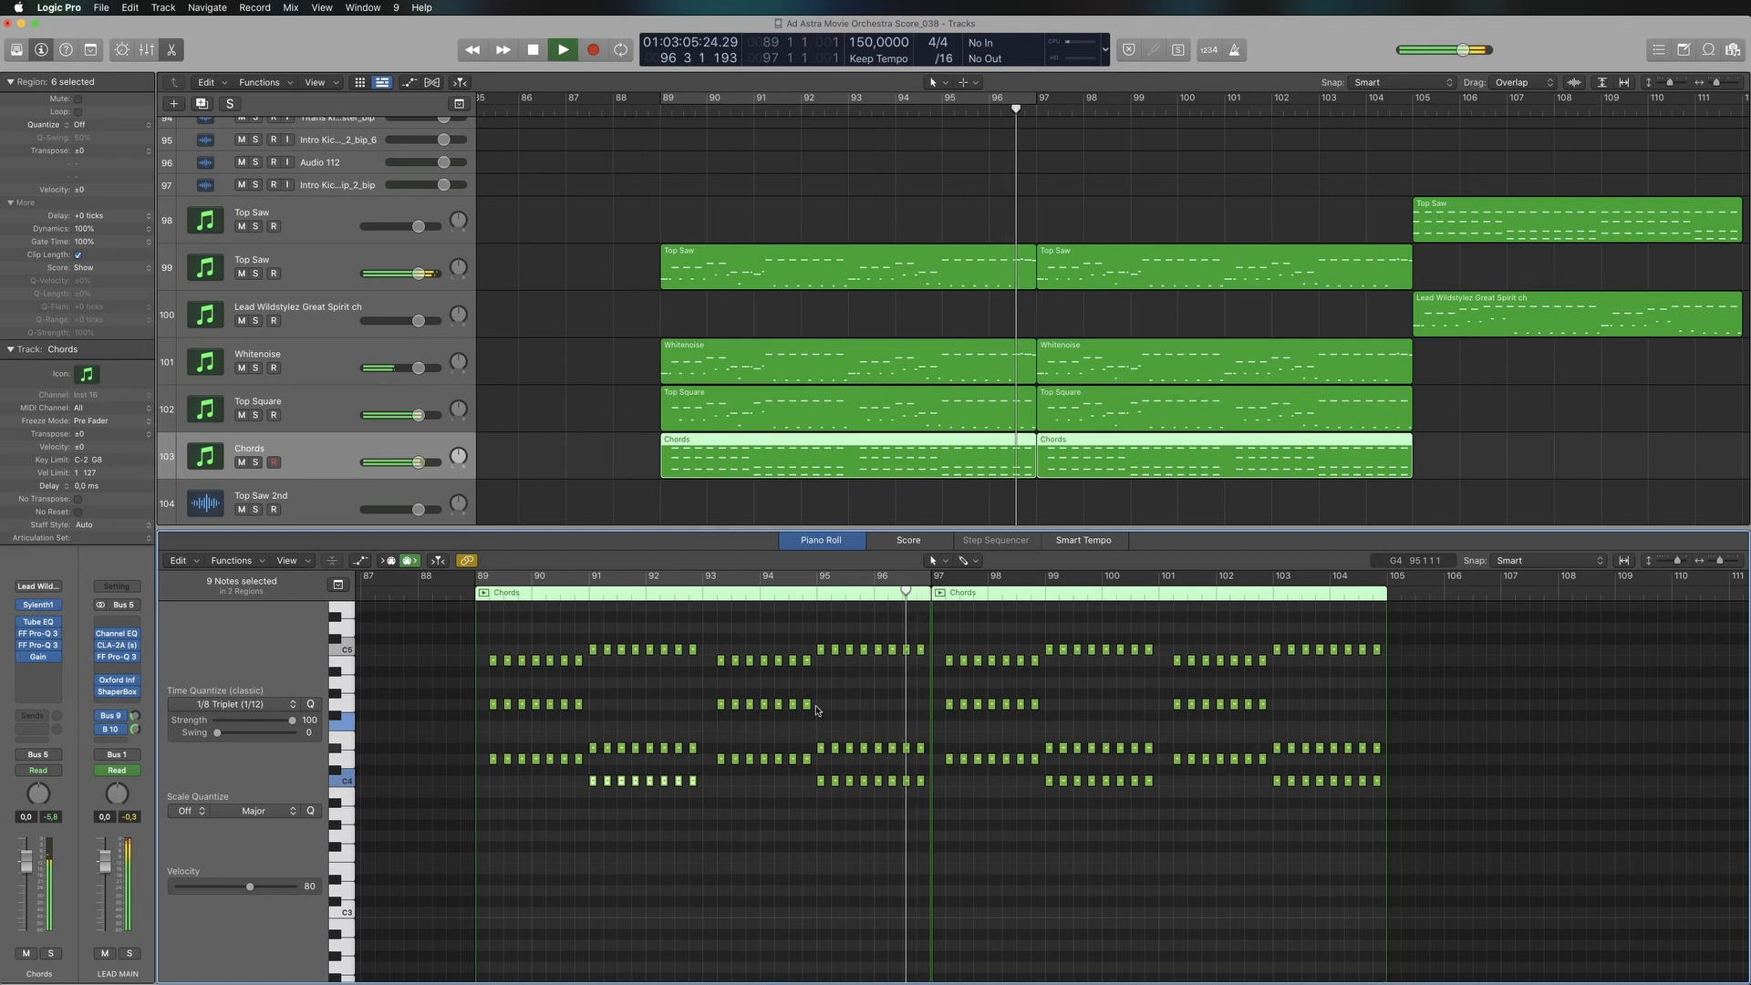
{"action": "scroll", "coordinate": [817, 710], "scroll_direction": "up", "scroll_amount": 4}
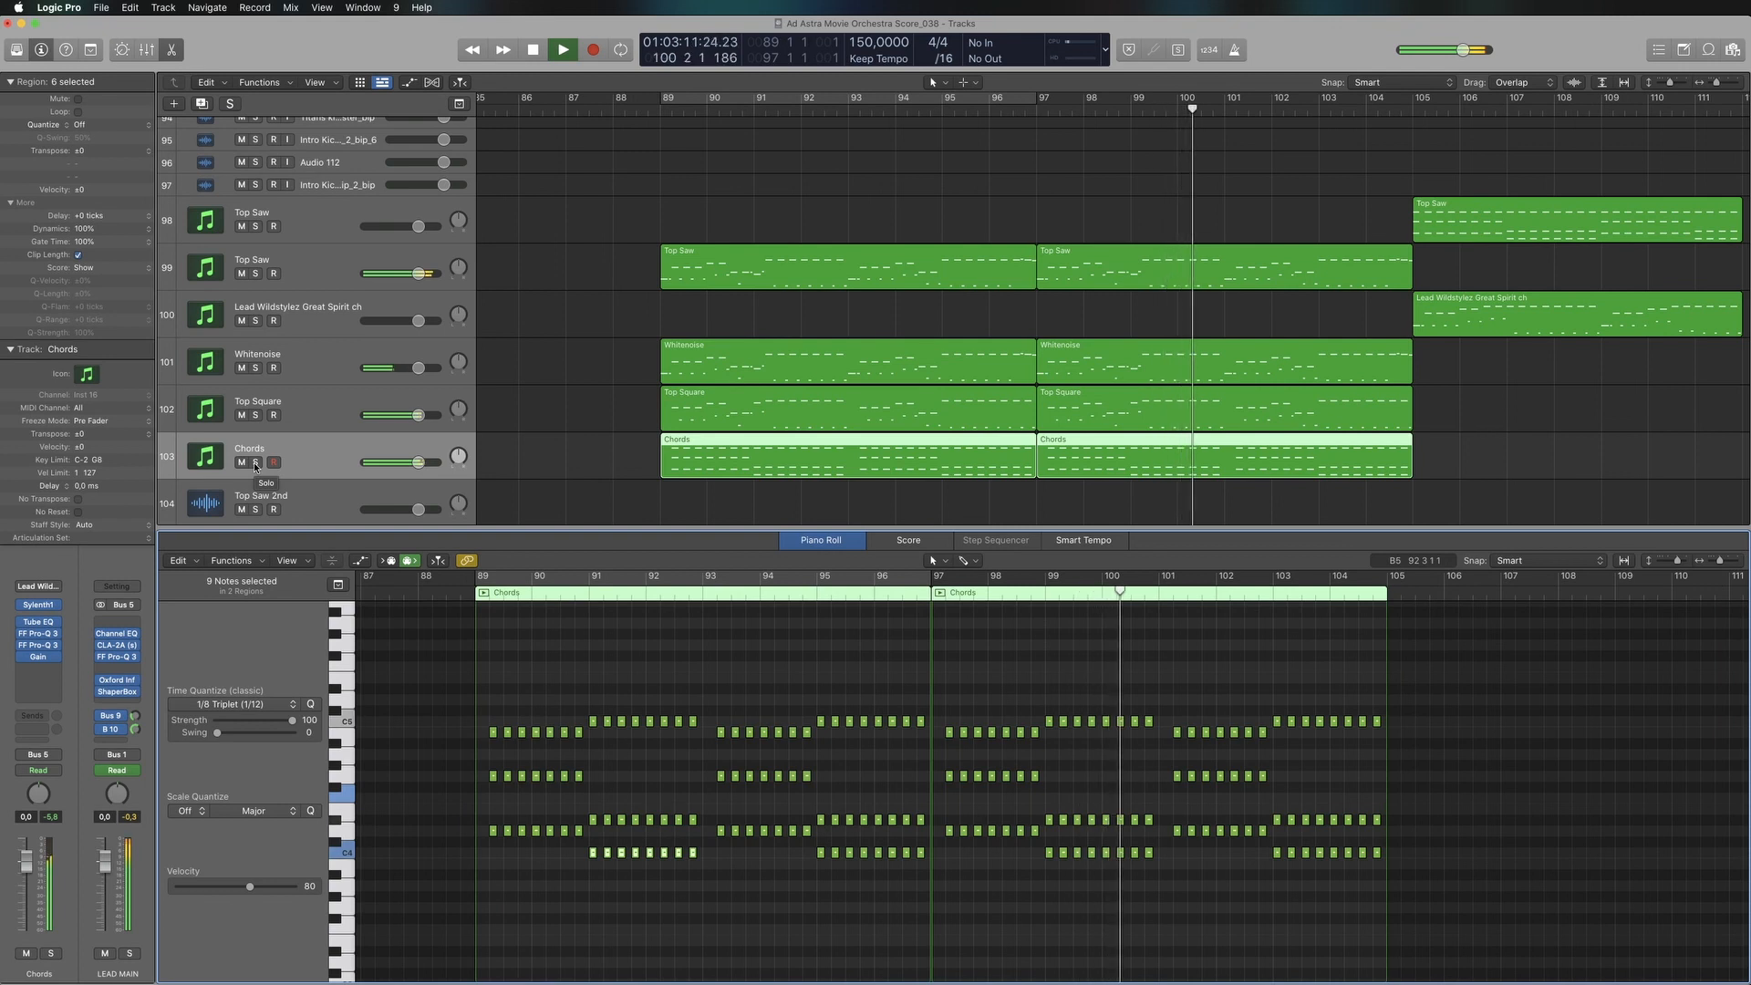
Play from bar 89 with the Chords track soloed to hear it alone, and clear the solo
{"action": "key", "text": "space"}
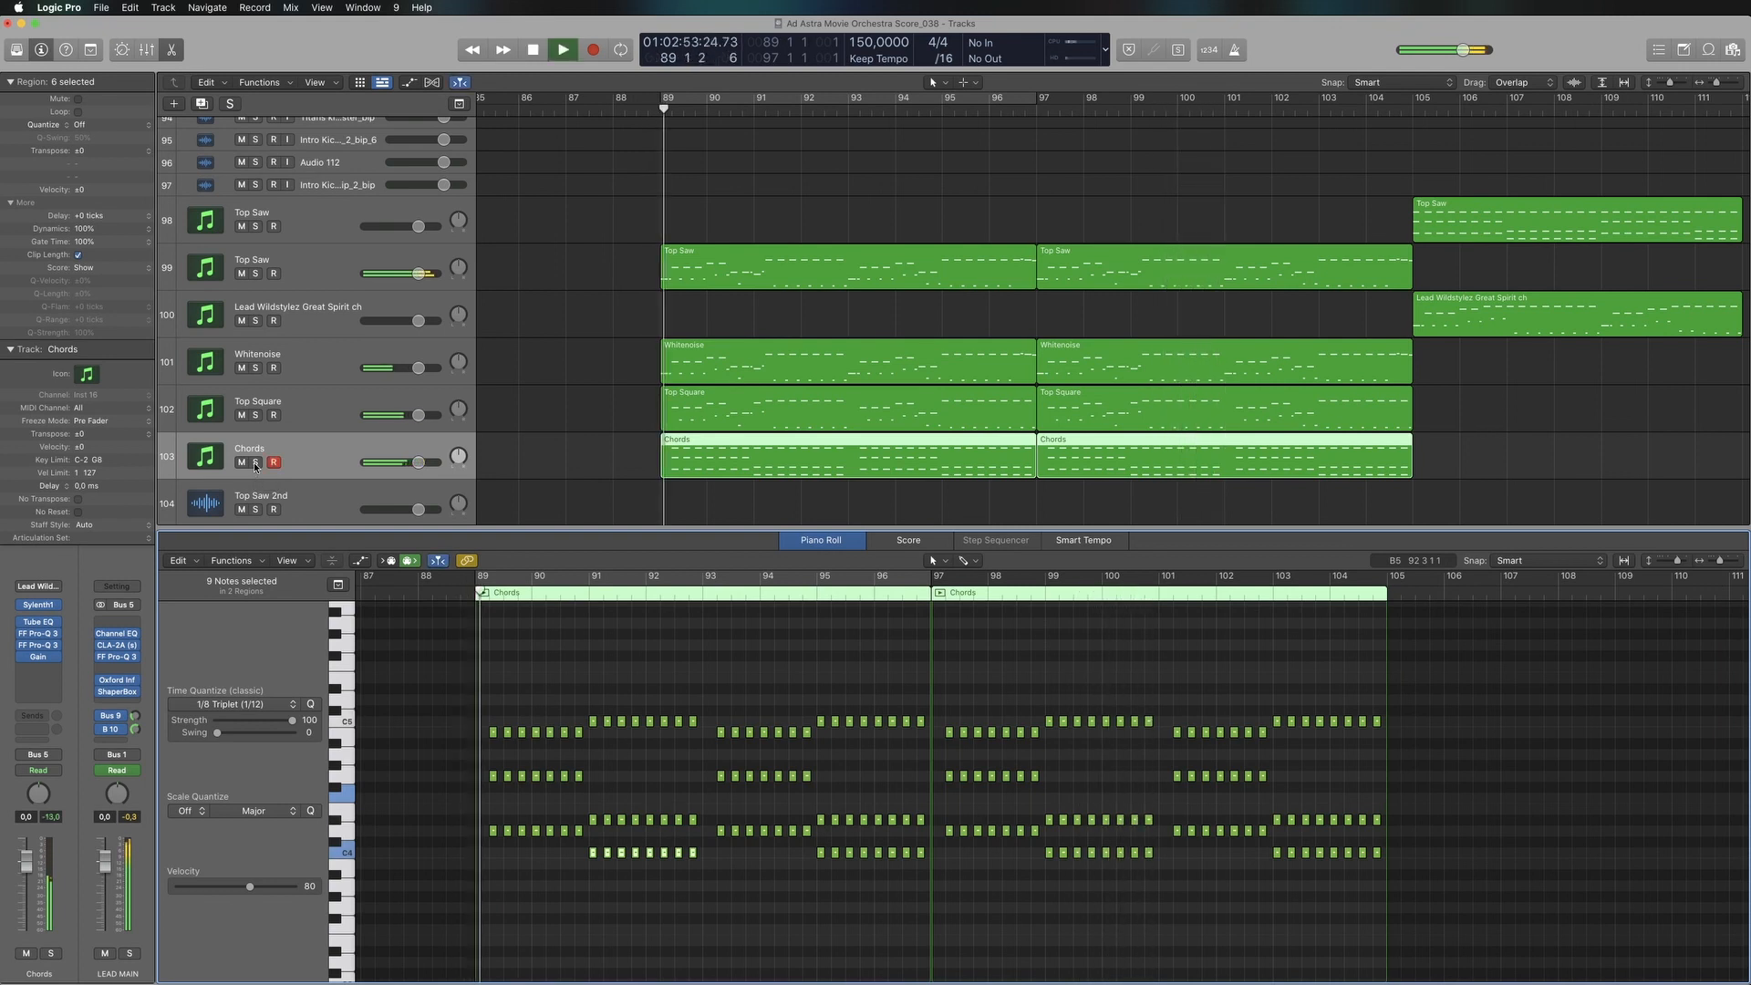
{"action": "left_click", "coordinate": [255, 463]}
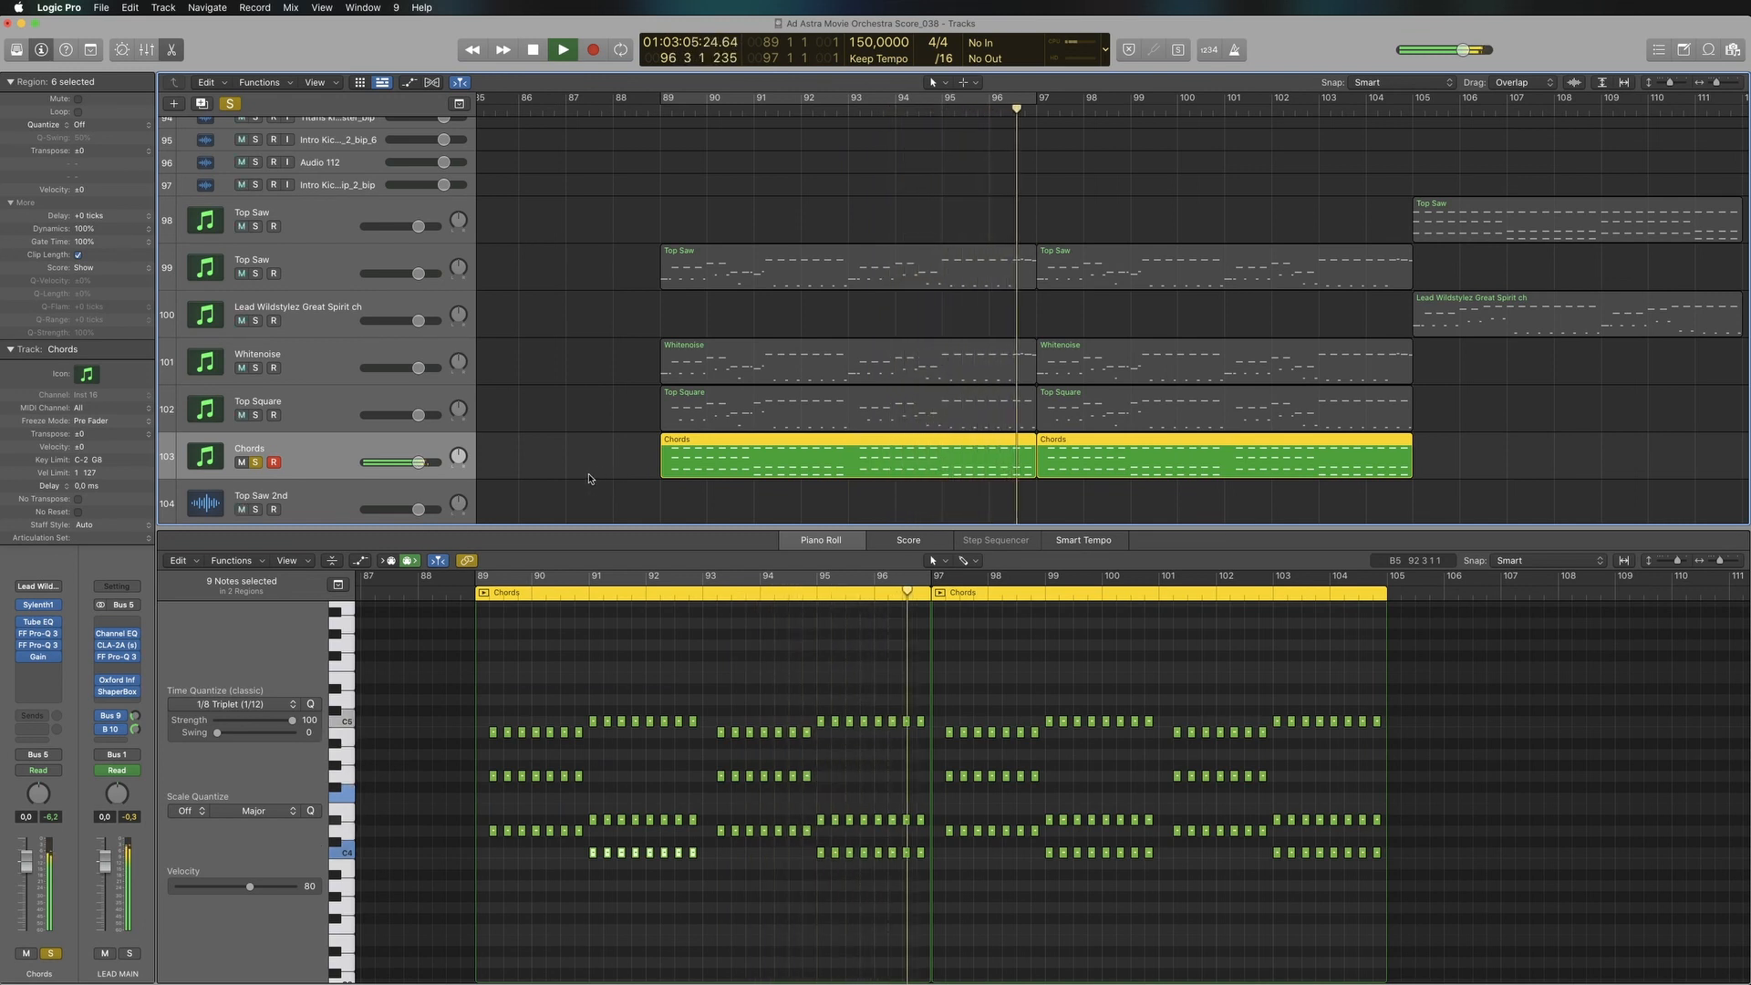
{"action": "left_click", "coordinate": [256, 462]}
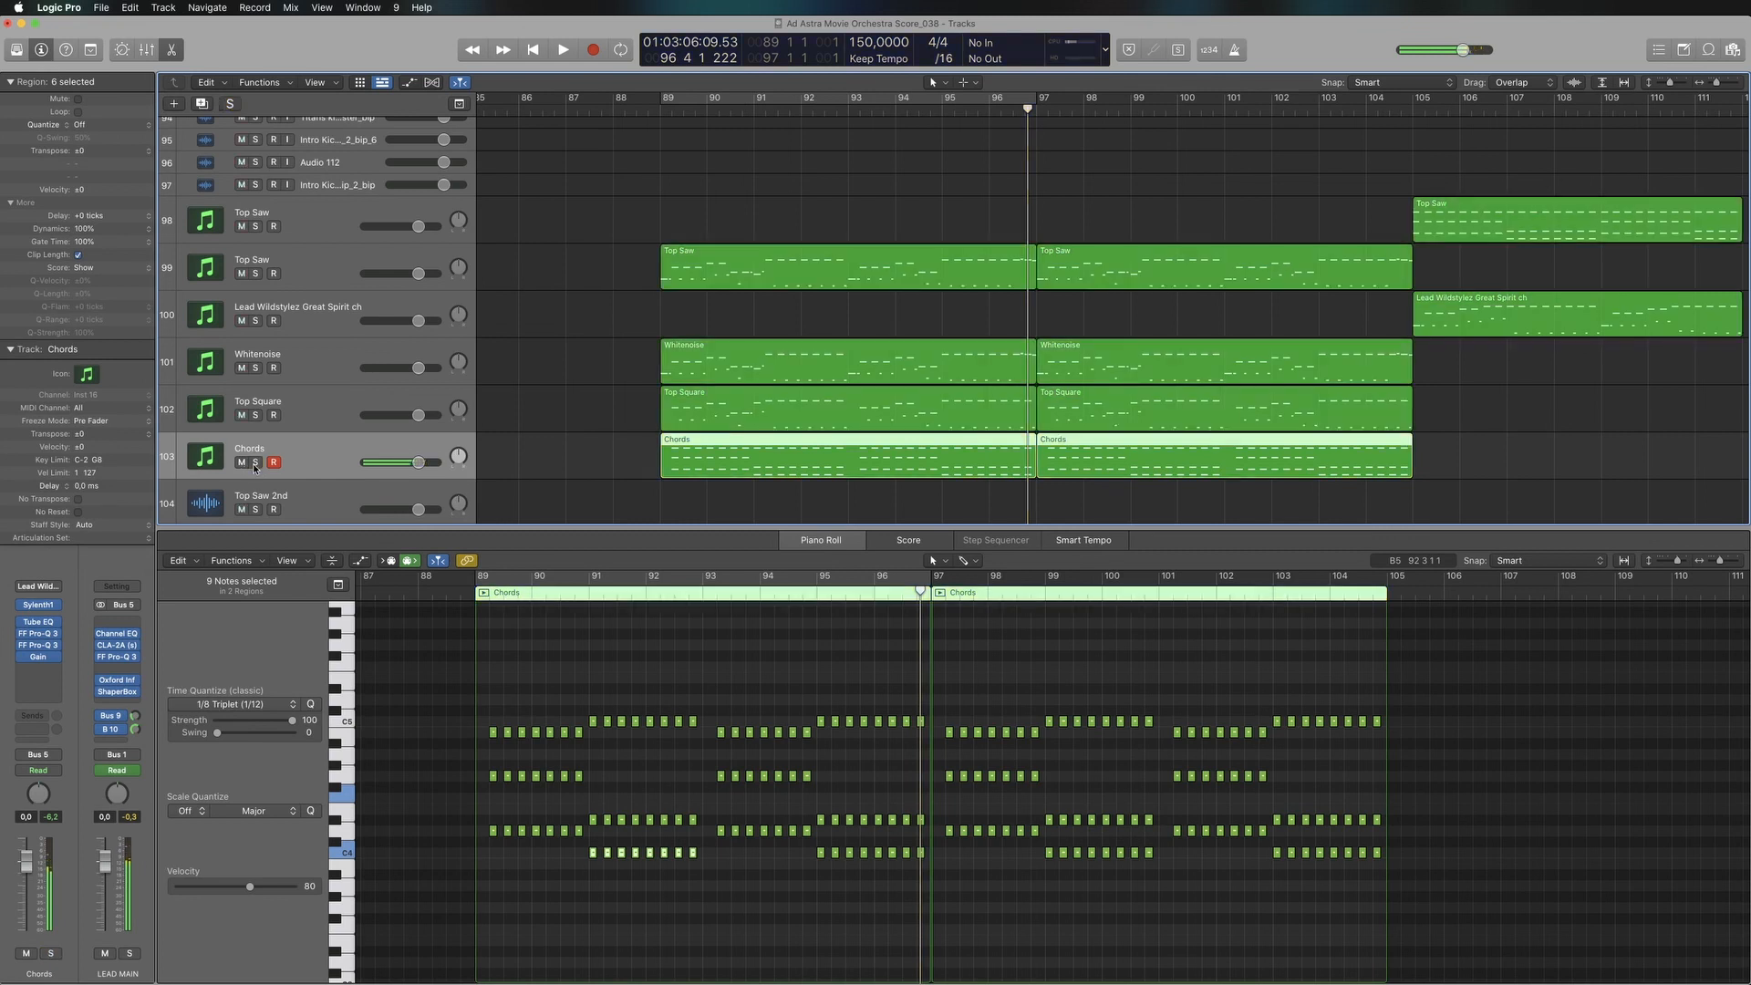
Play the lead section from bar 89, alternately muting and unmuting the Chords track to compare the sound with and without chords
{"action": "key", "text": "space"}
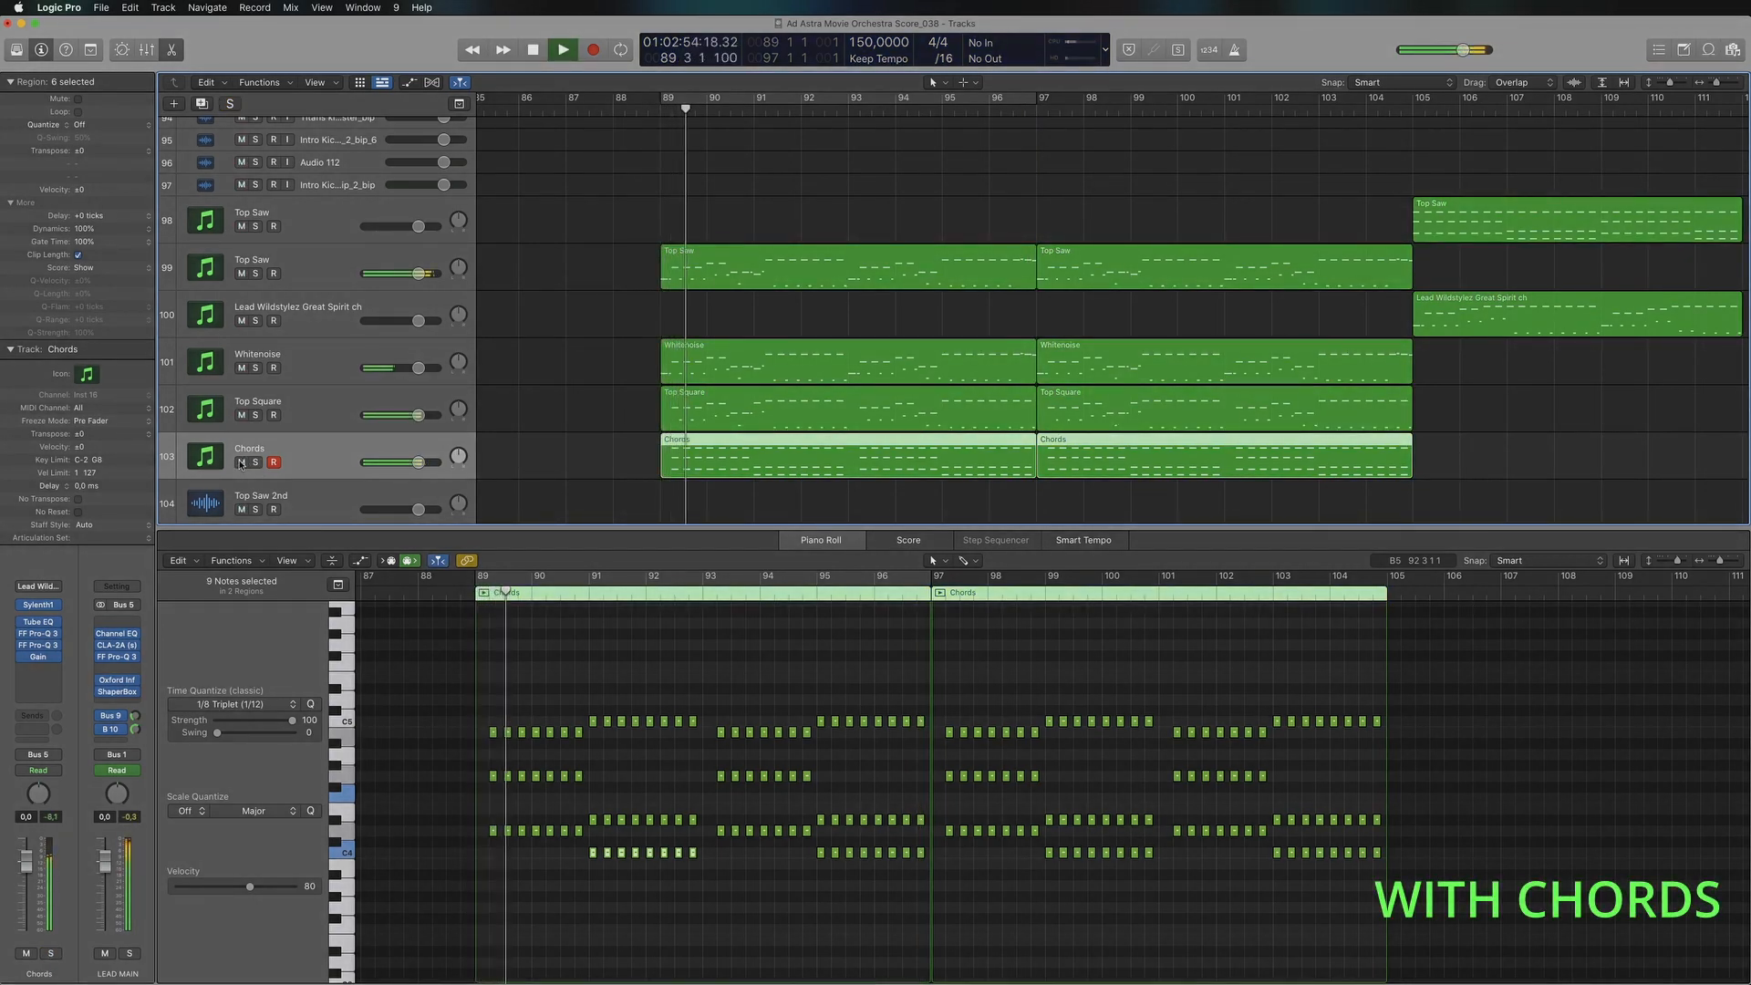
{"action": "left_click", "coordinate": [241, 463]}
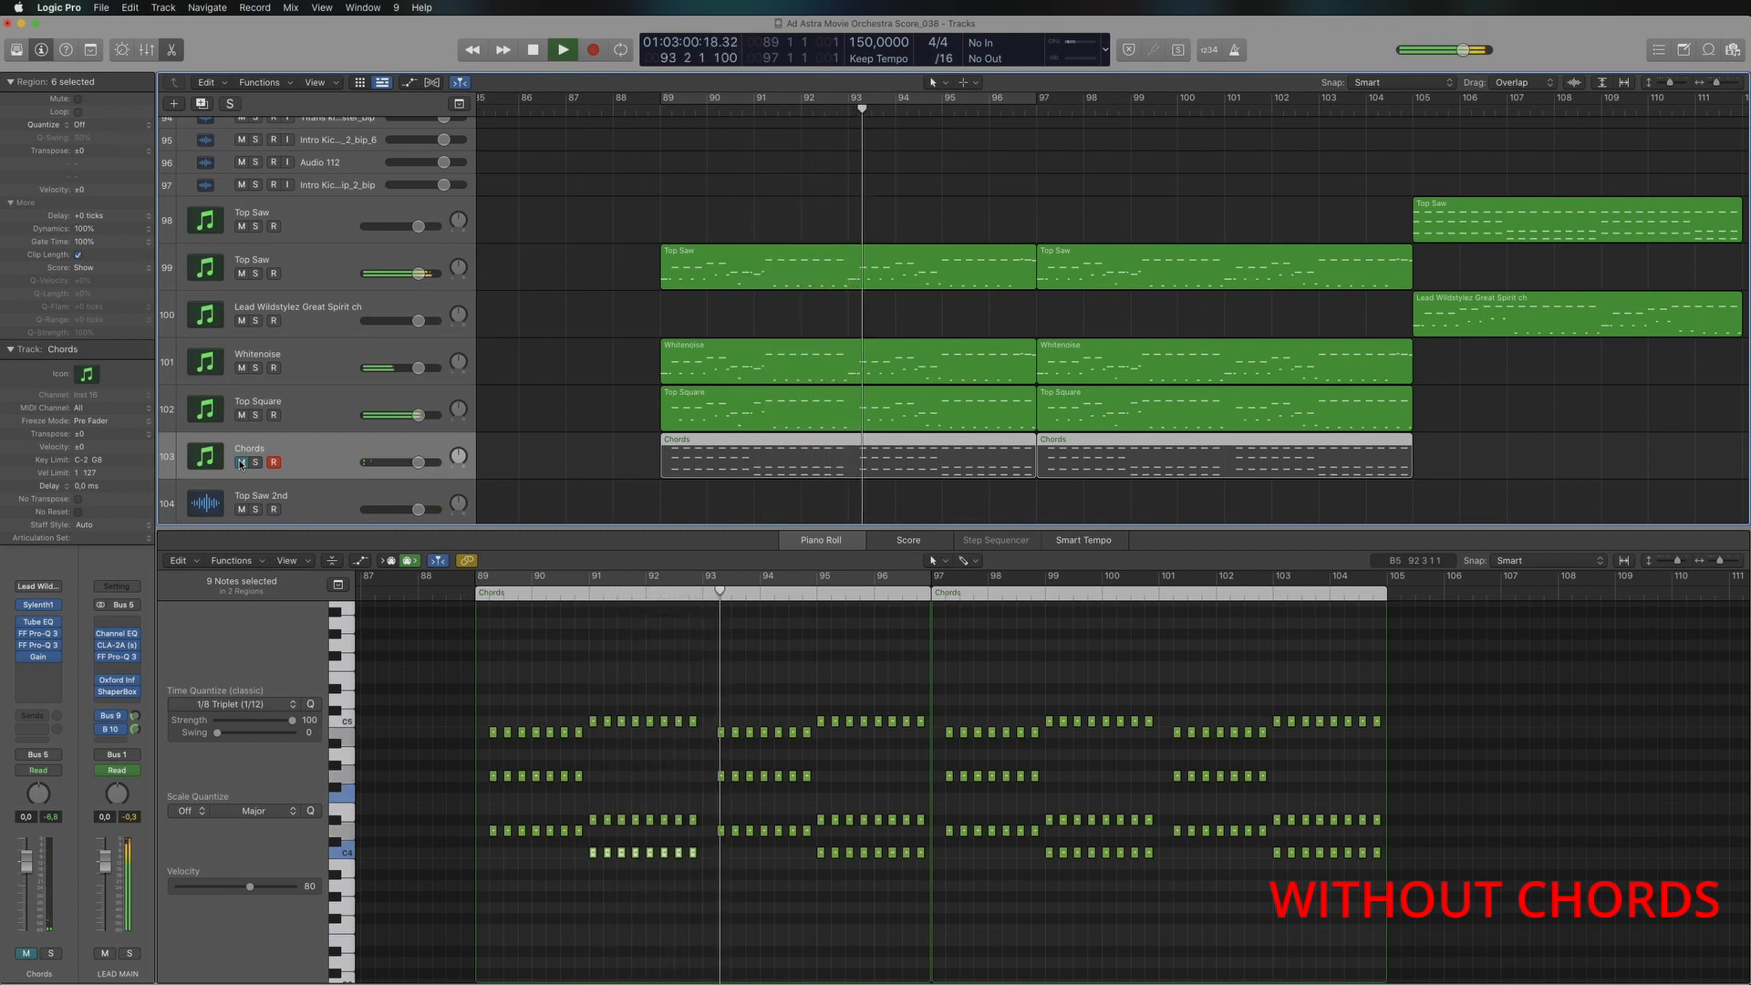
{"action": "left_click", "coordinate": [241, 462]}
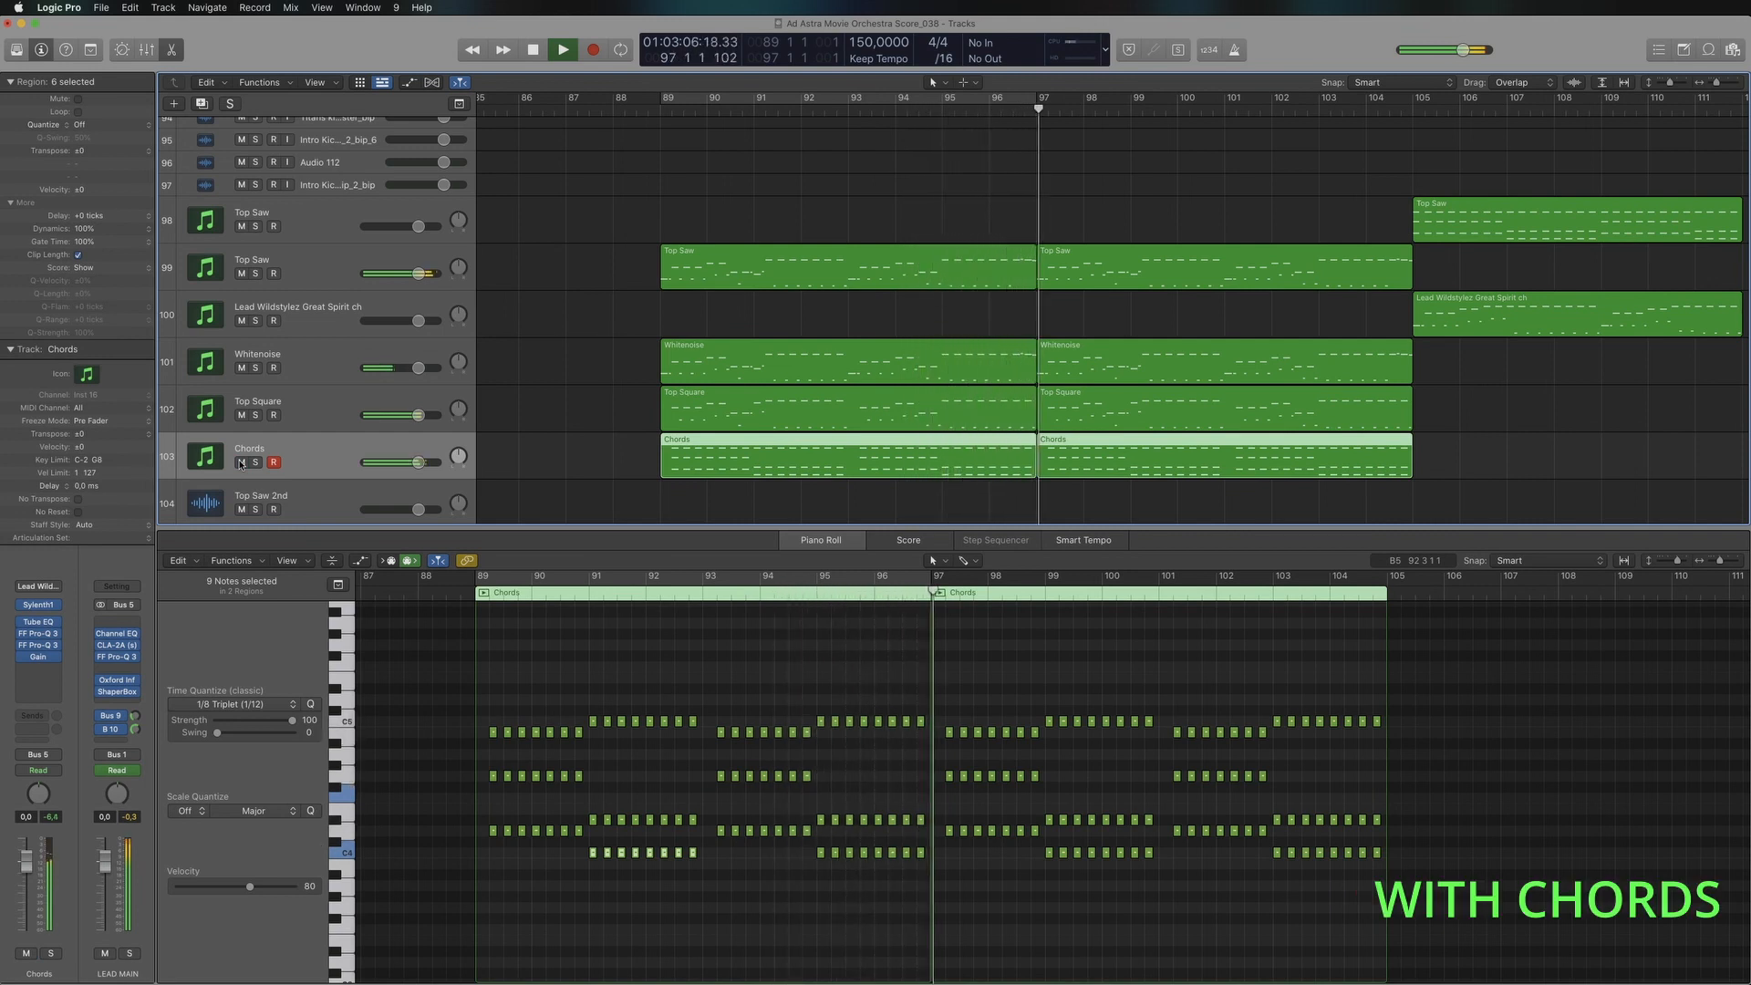
{"action": "left_click", "coordinate": [241, 463]}
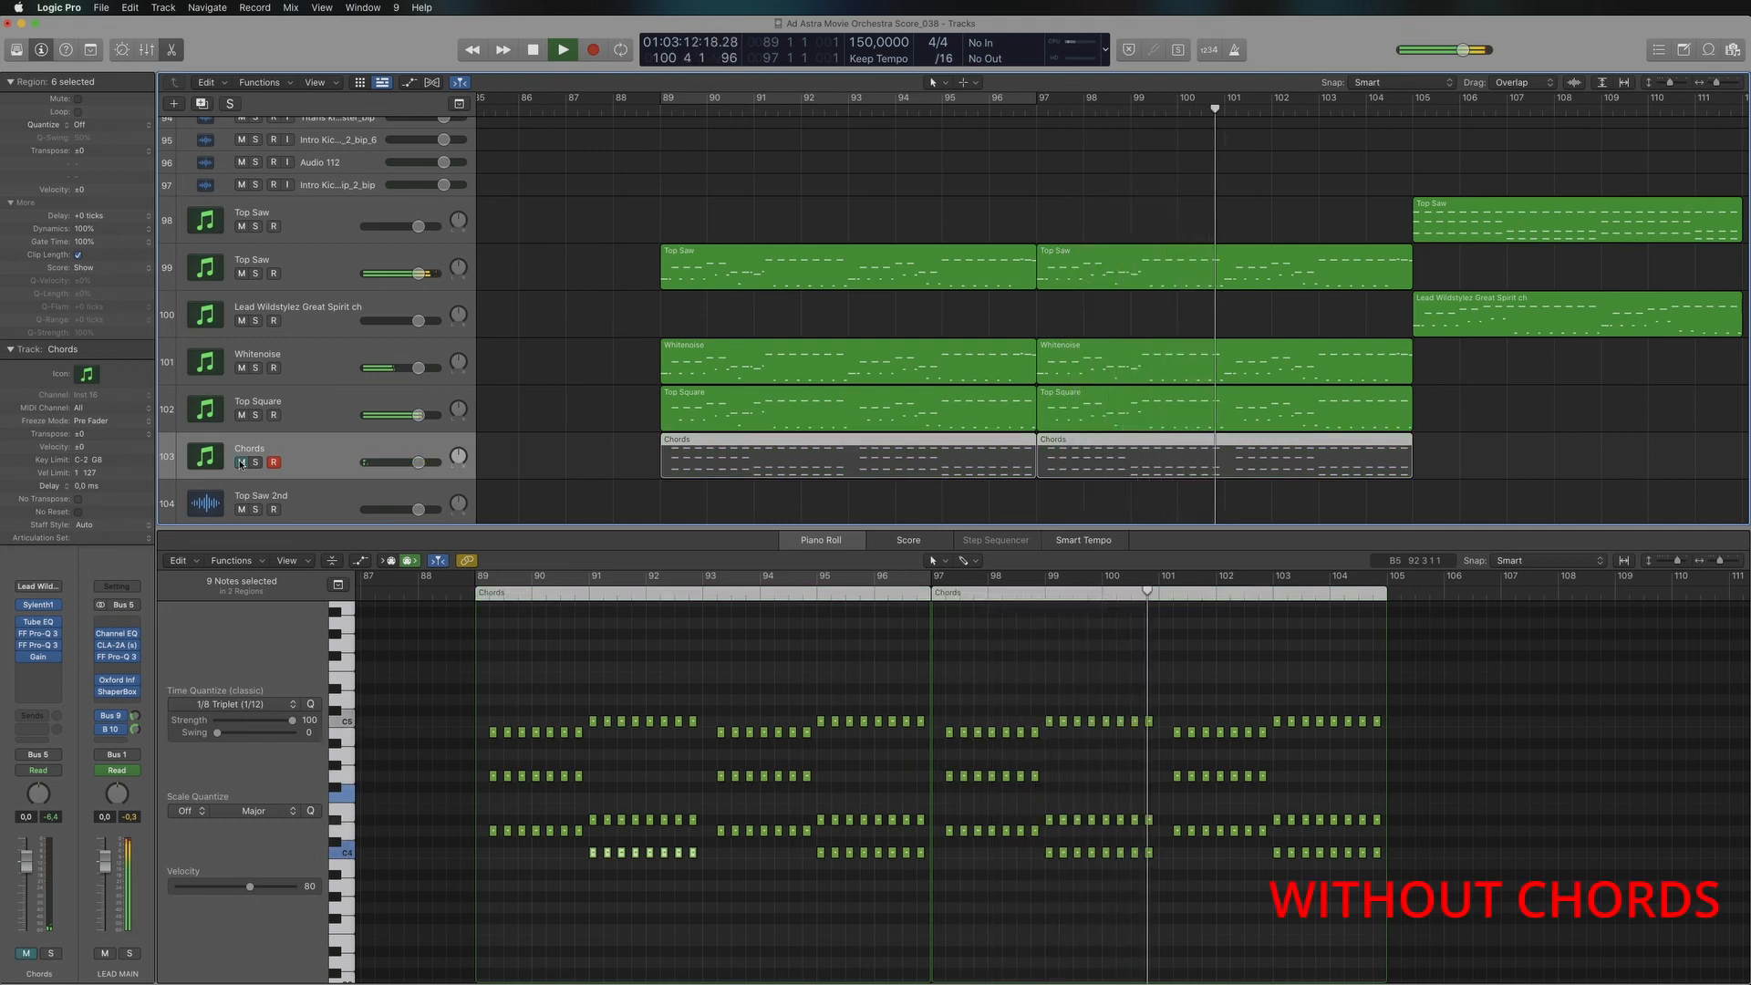
{"action": "left_click", "coordinate": [241, 463]}
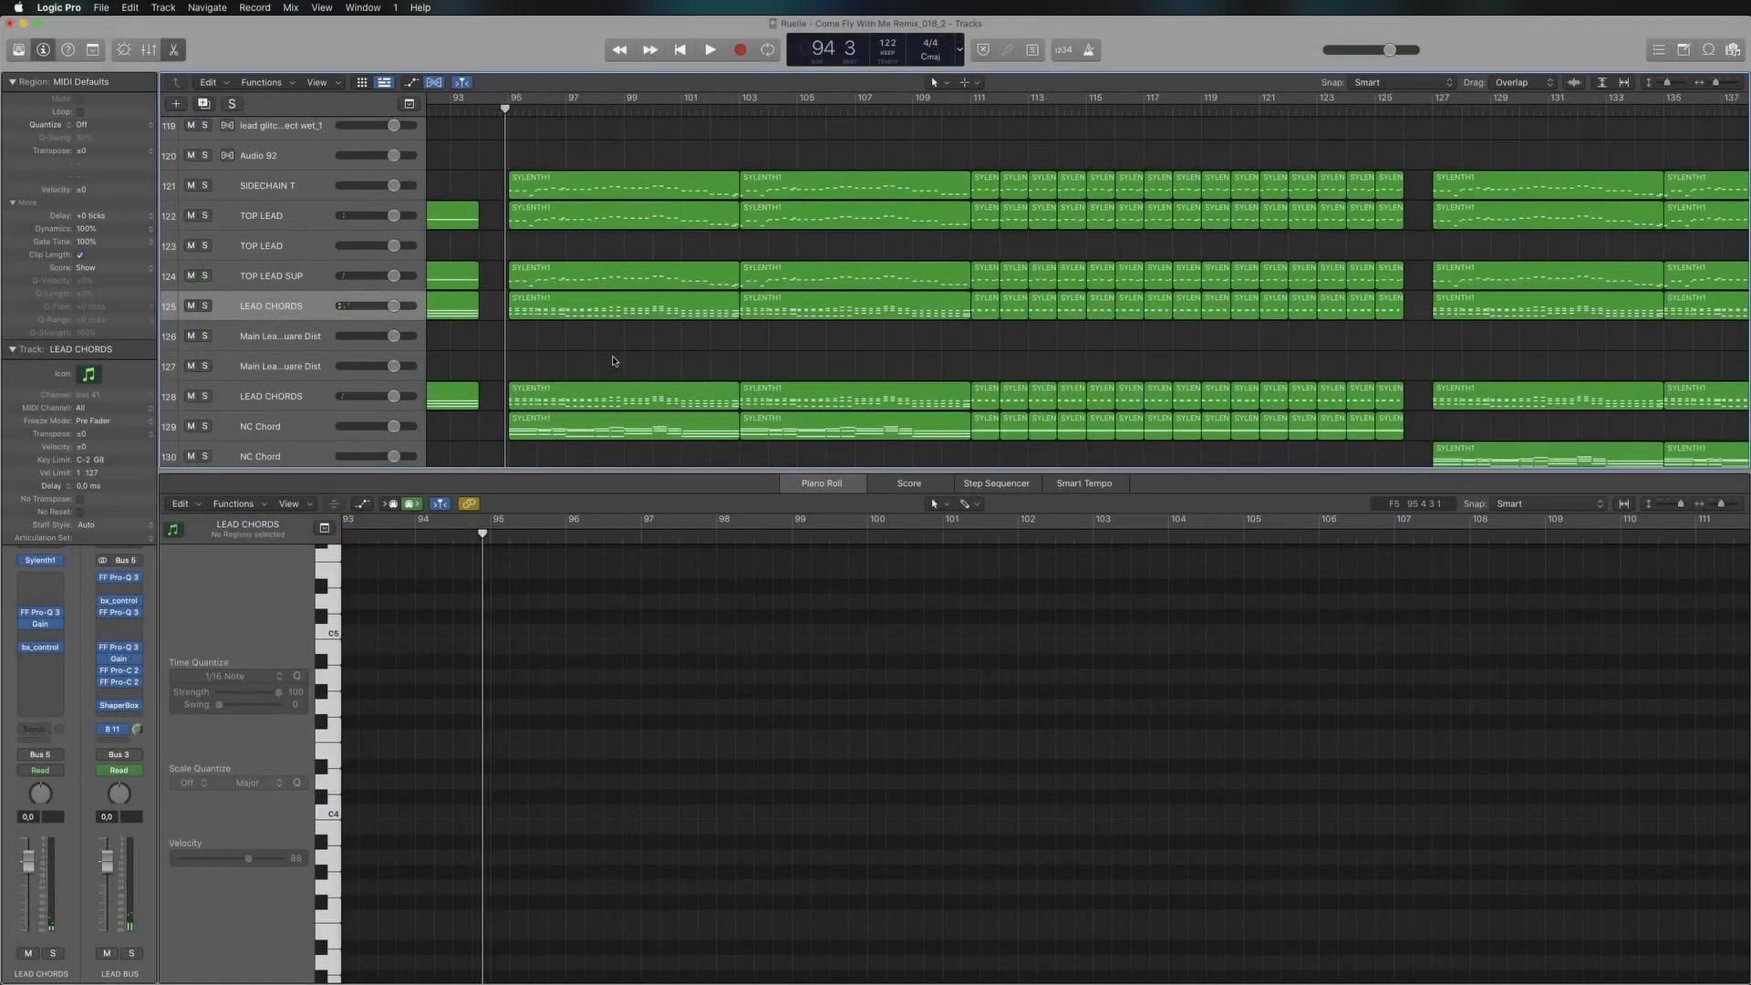
Solo the LEAD BUS, select the four main regions on both LEAD CHORDS tracks, and compare playback with those tracks muted and unmuted
{"action": "left_click", "coordinate": [132, 953]}
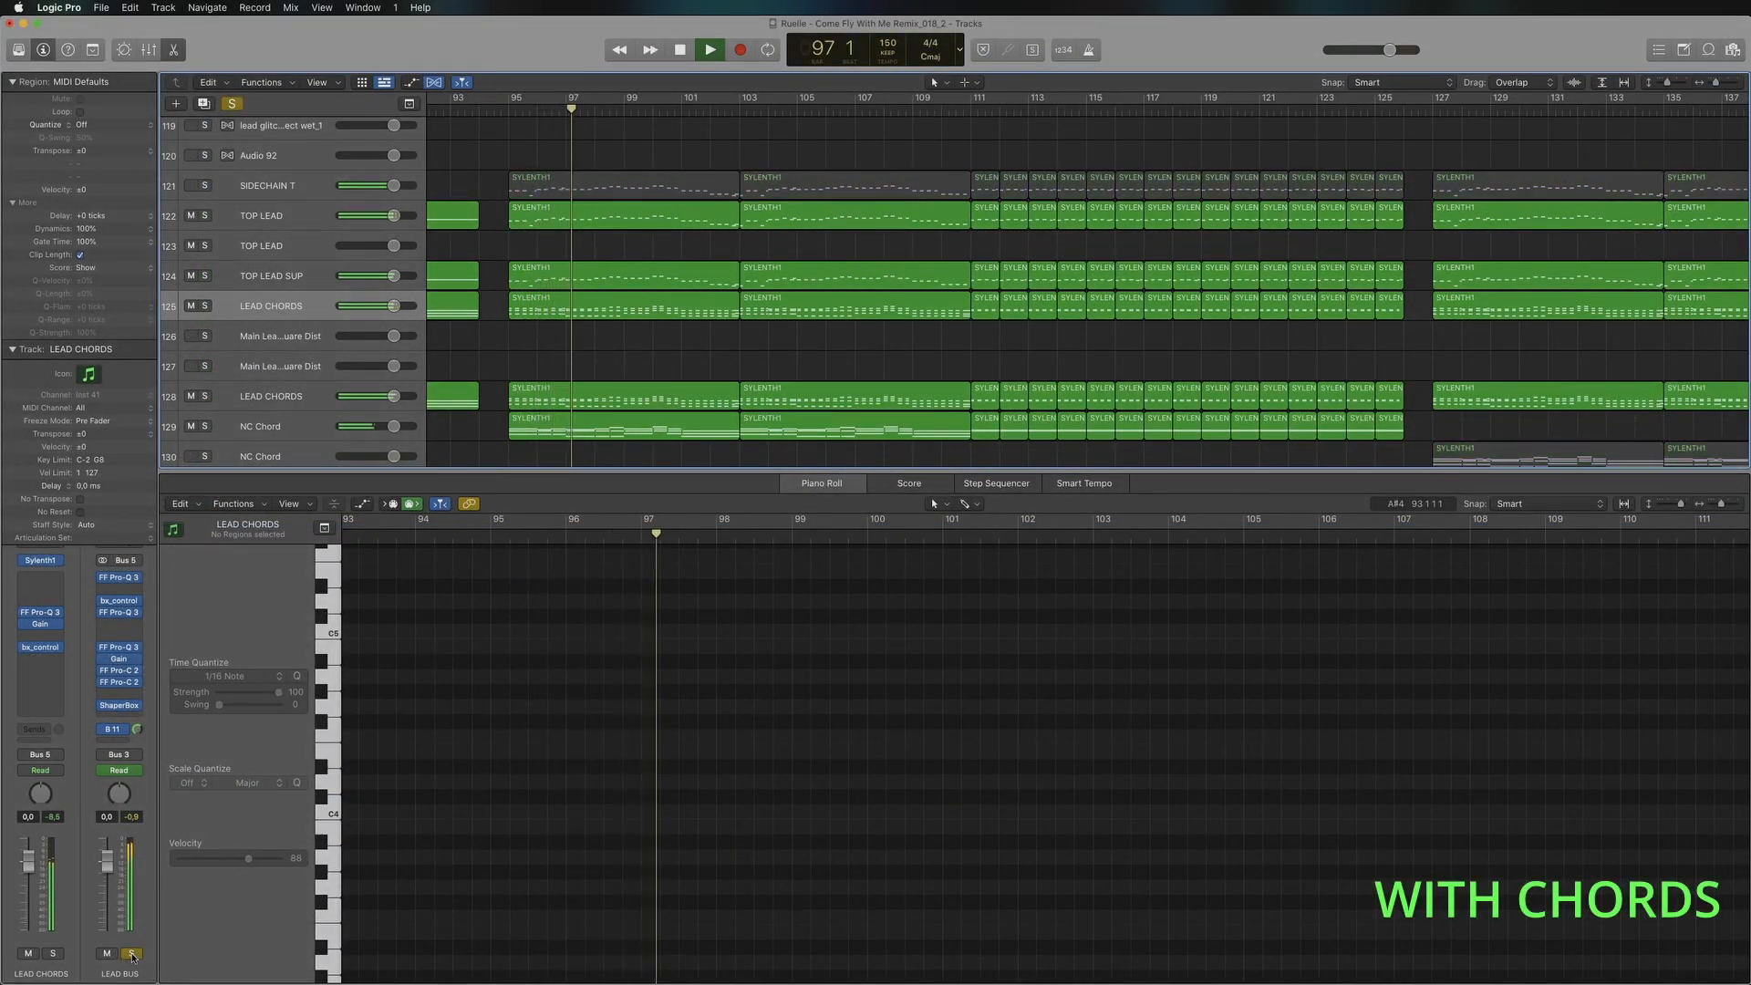
{"action": "left_click_drag", "start_coordinate": [498, 396], "coordinate": [835, 297]}
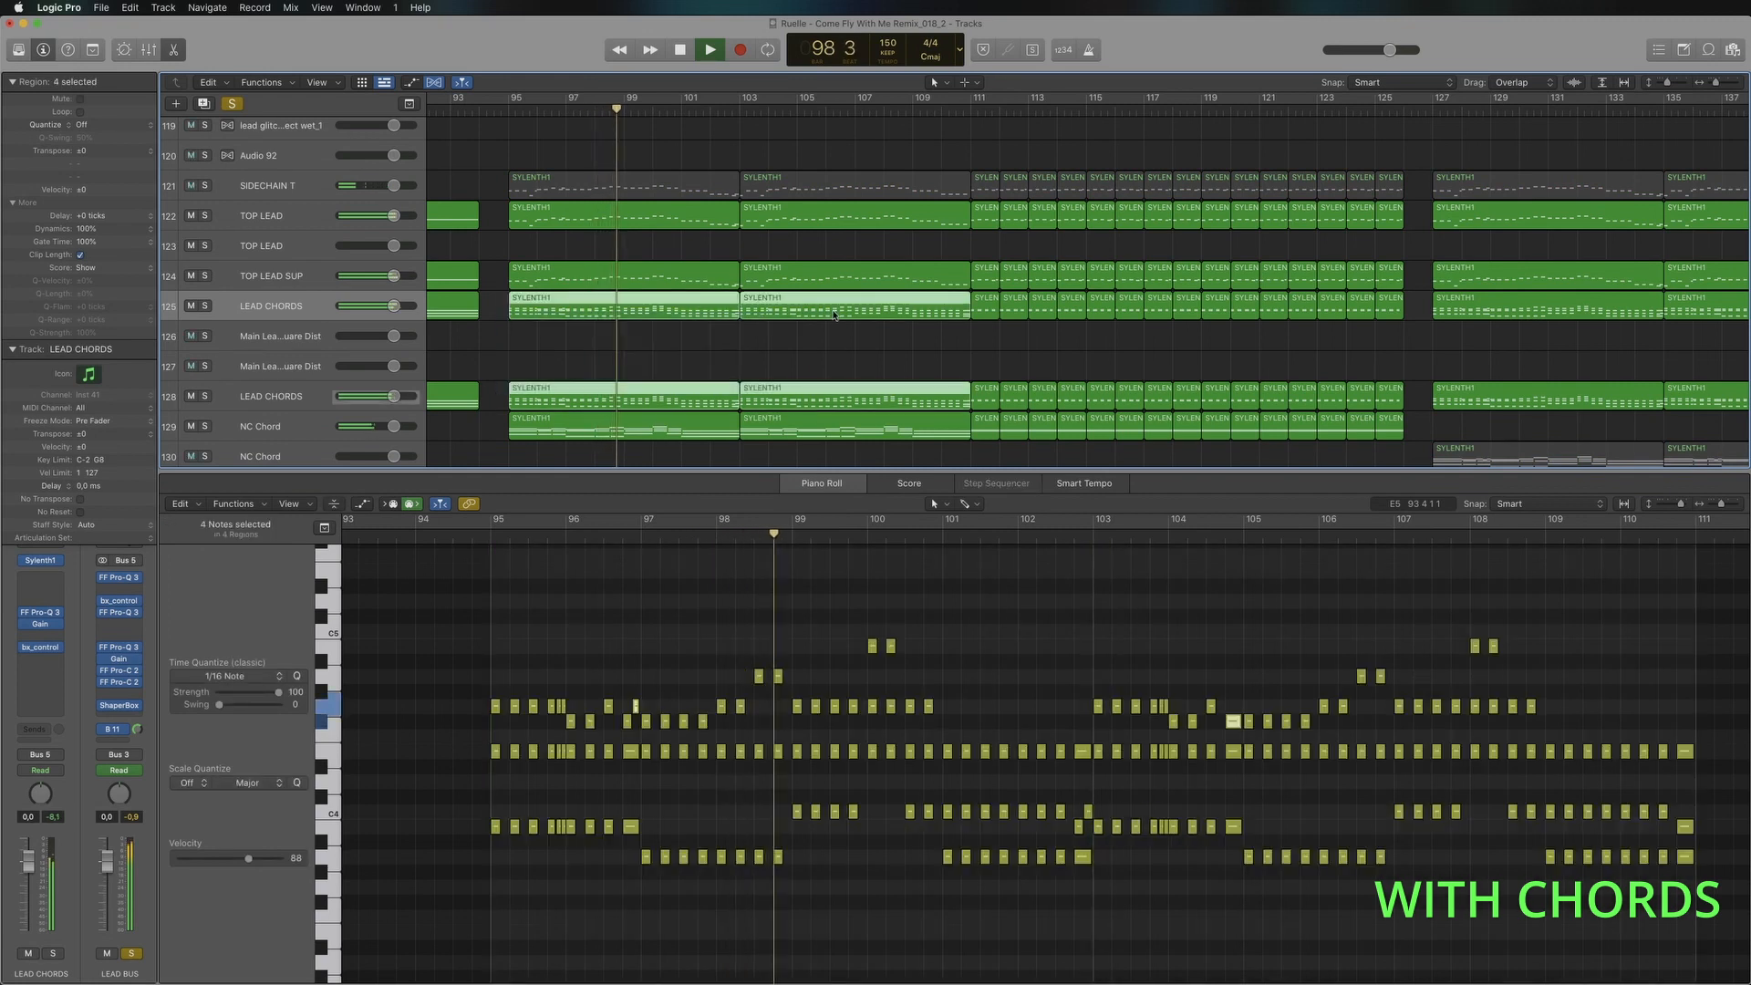
{"action": "left_click", "coordinate": [192, 306]}
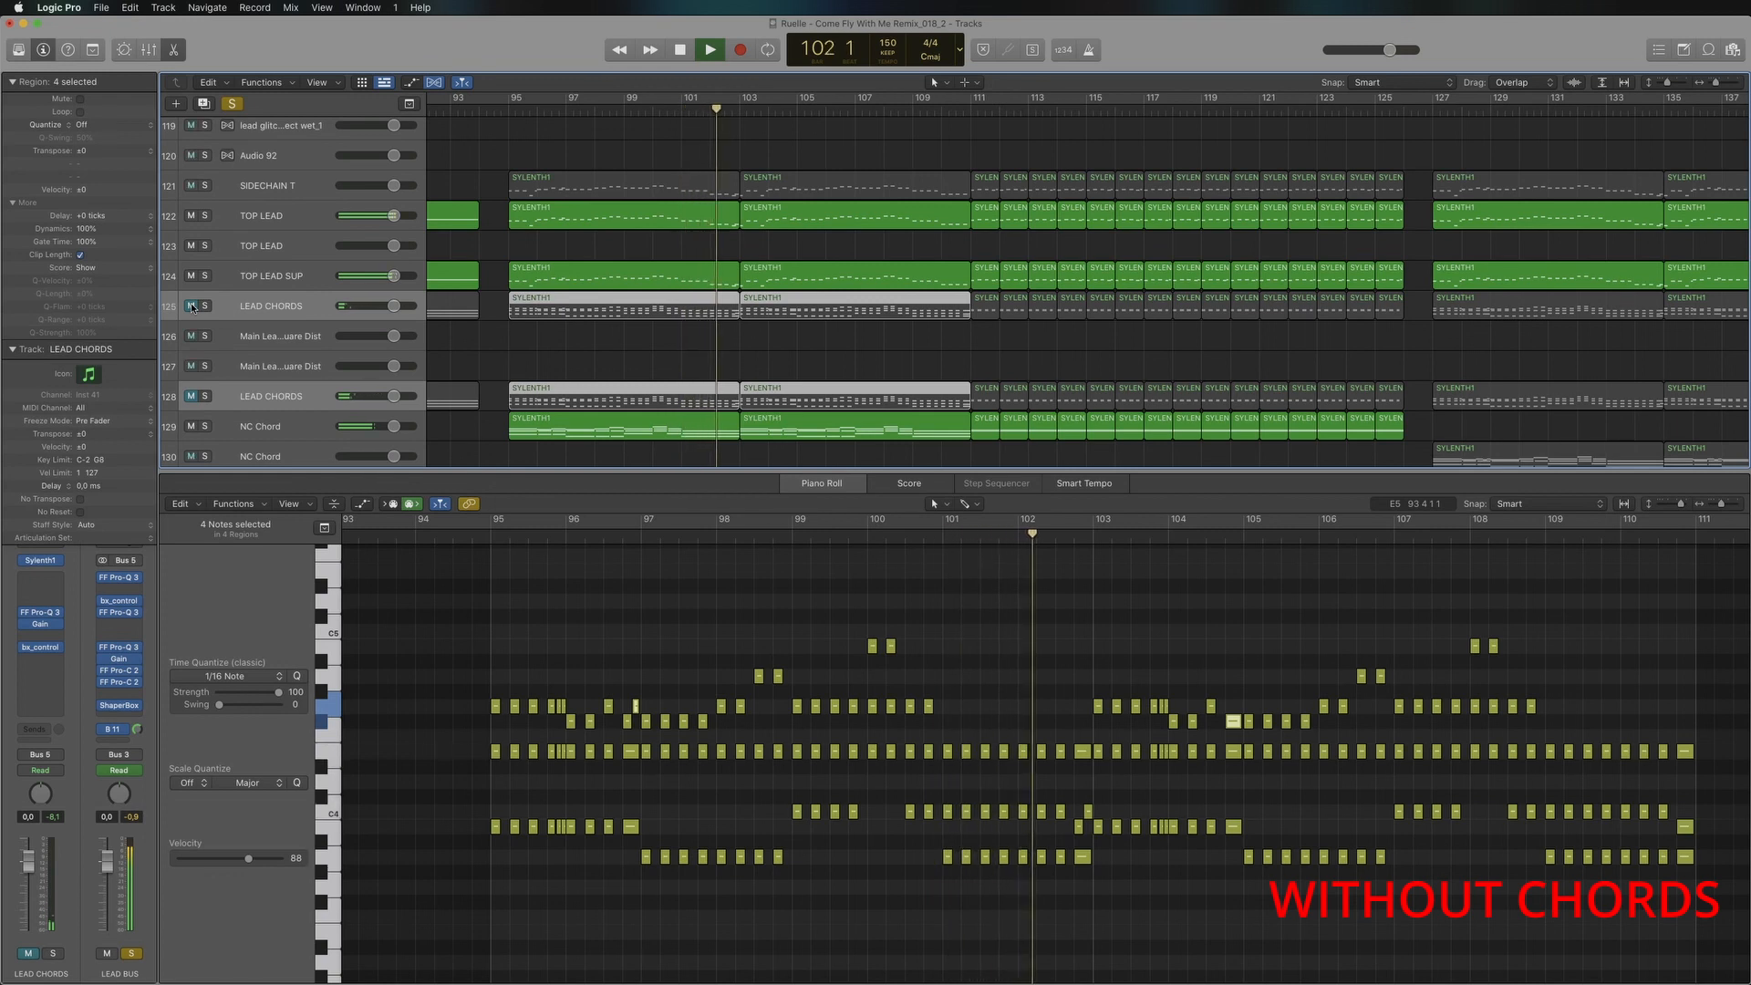
{"action": "left_click", "coordinate": [192, 307]}
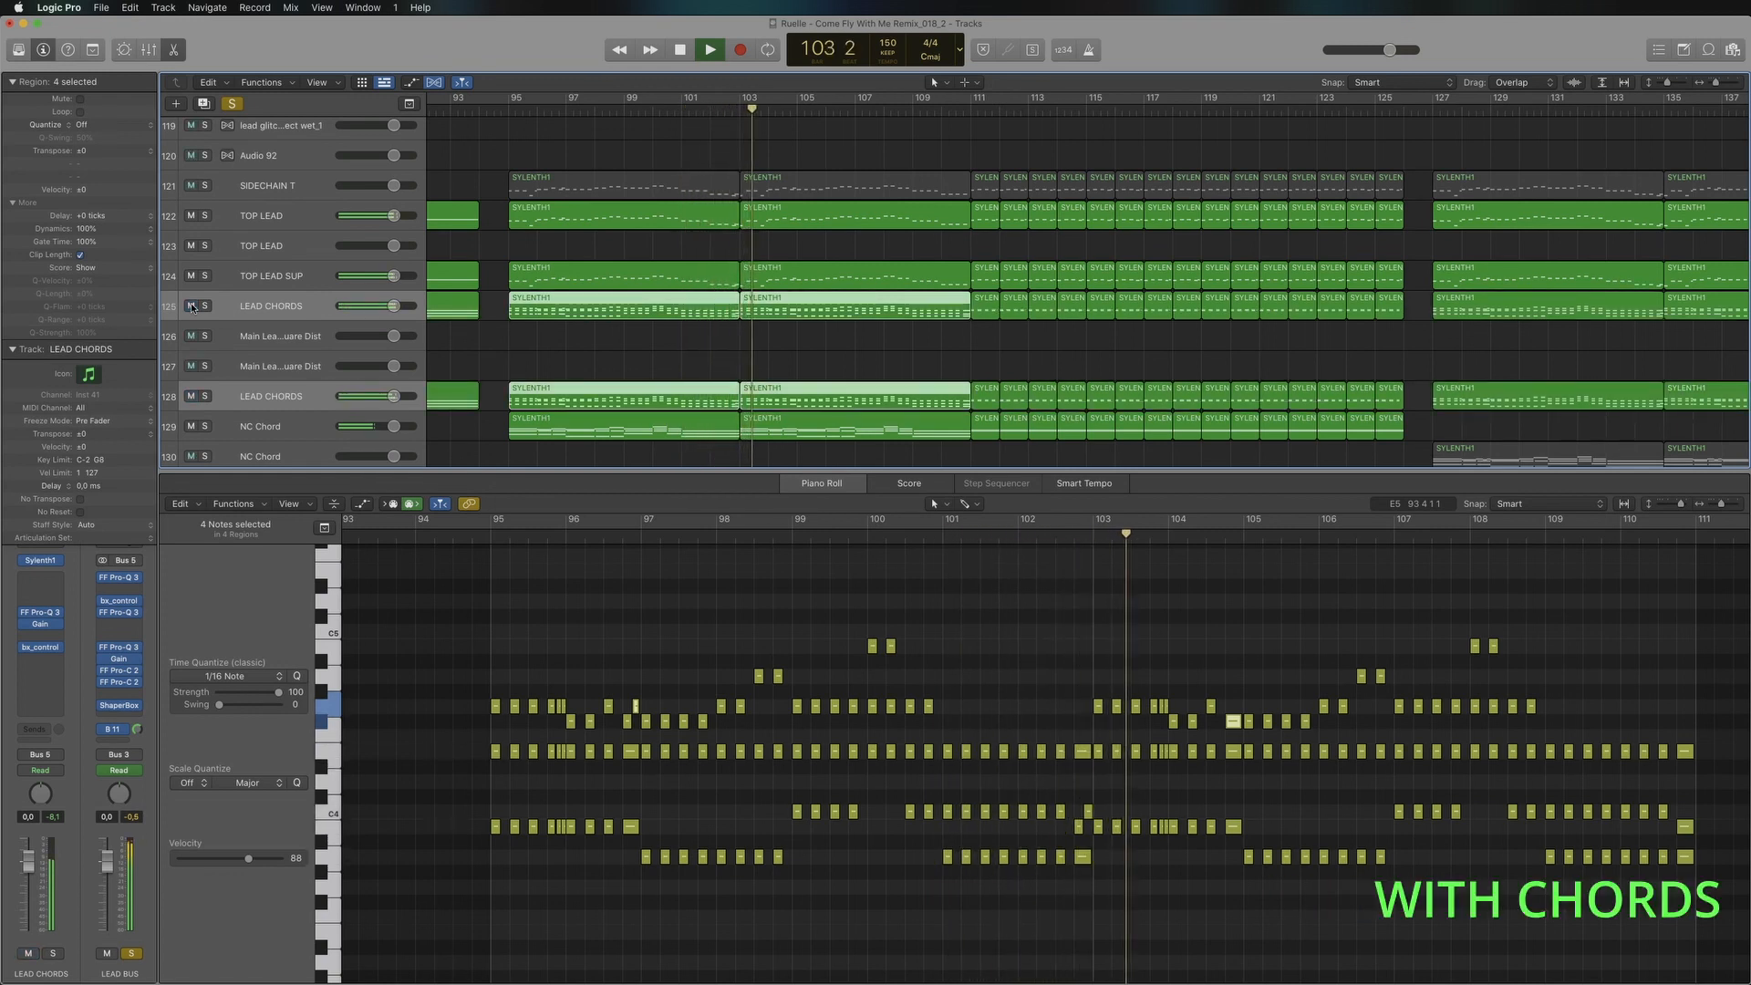
Clear the bus solo, listen to the two LEAD CHORDS tracks soloed, and turn their solo off
{"action": "left_click", "coordinate": [232, 104]}
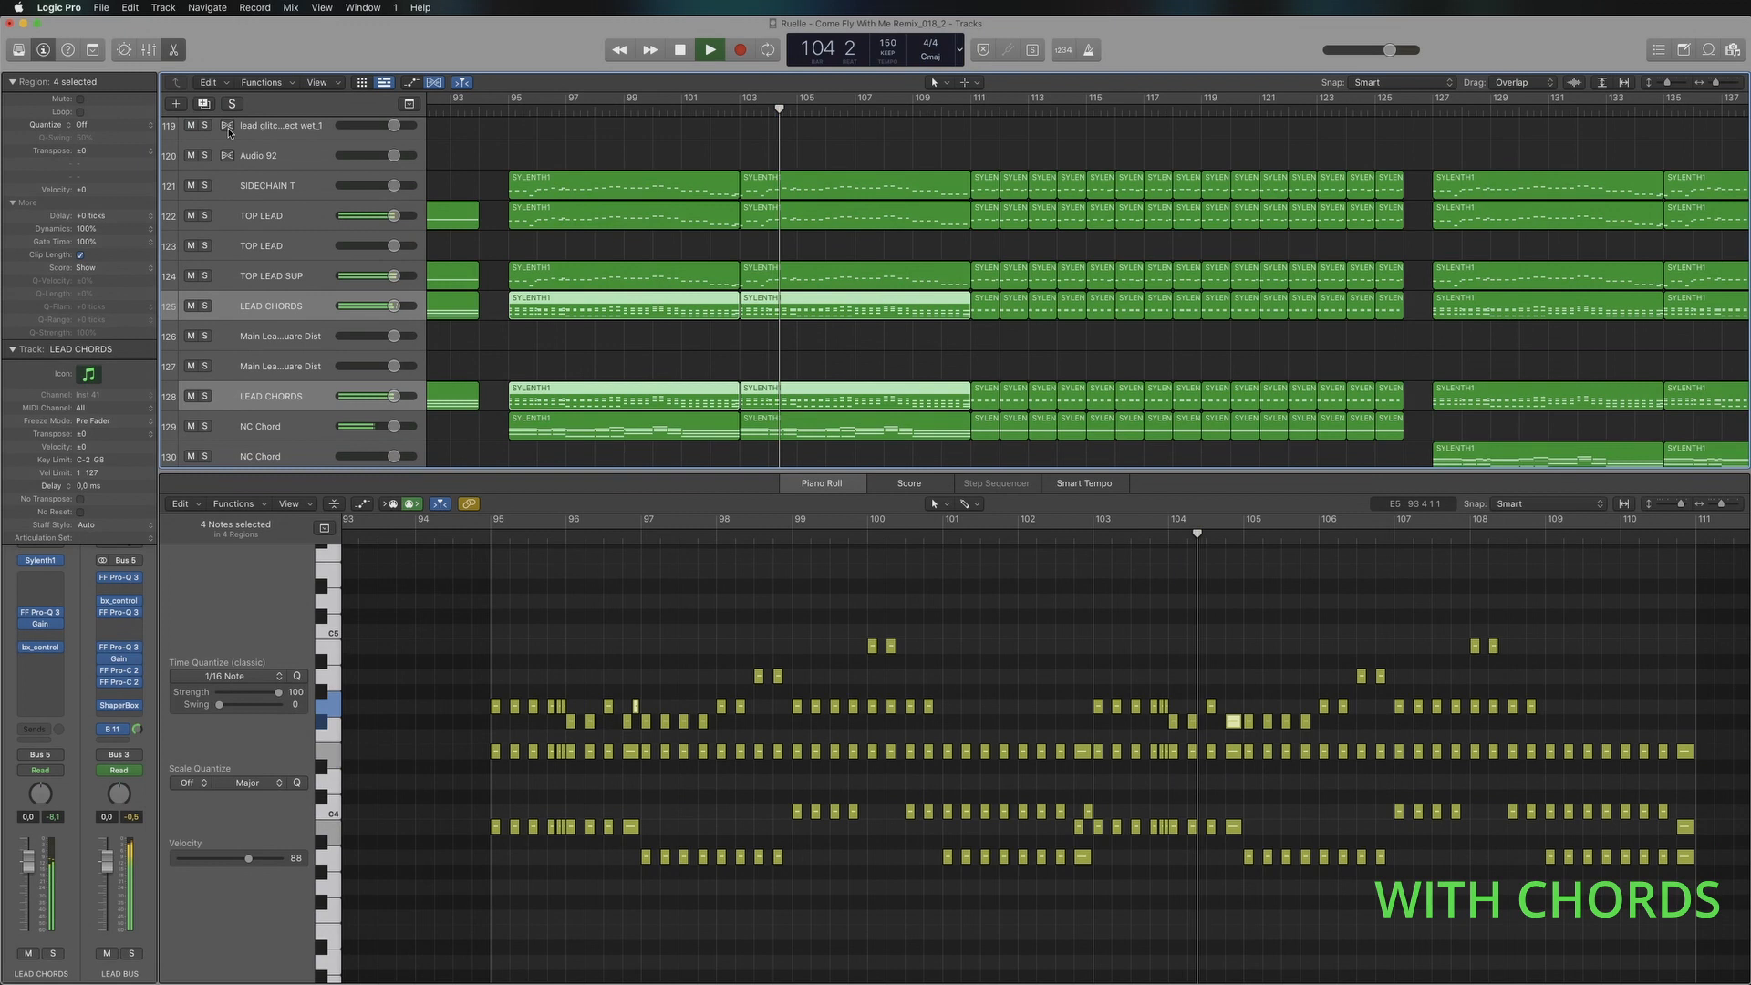
{"action": "left_click", "coordinate": [205, 307]}
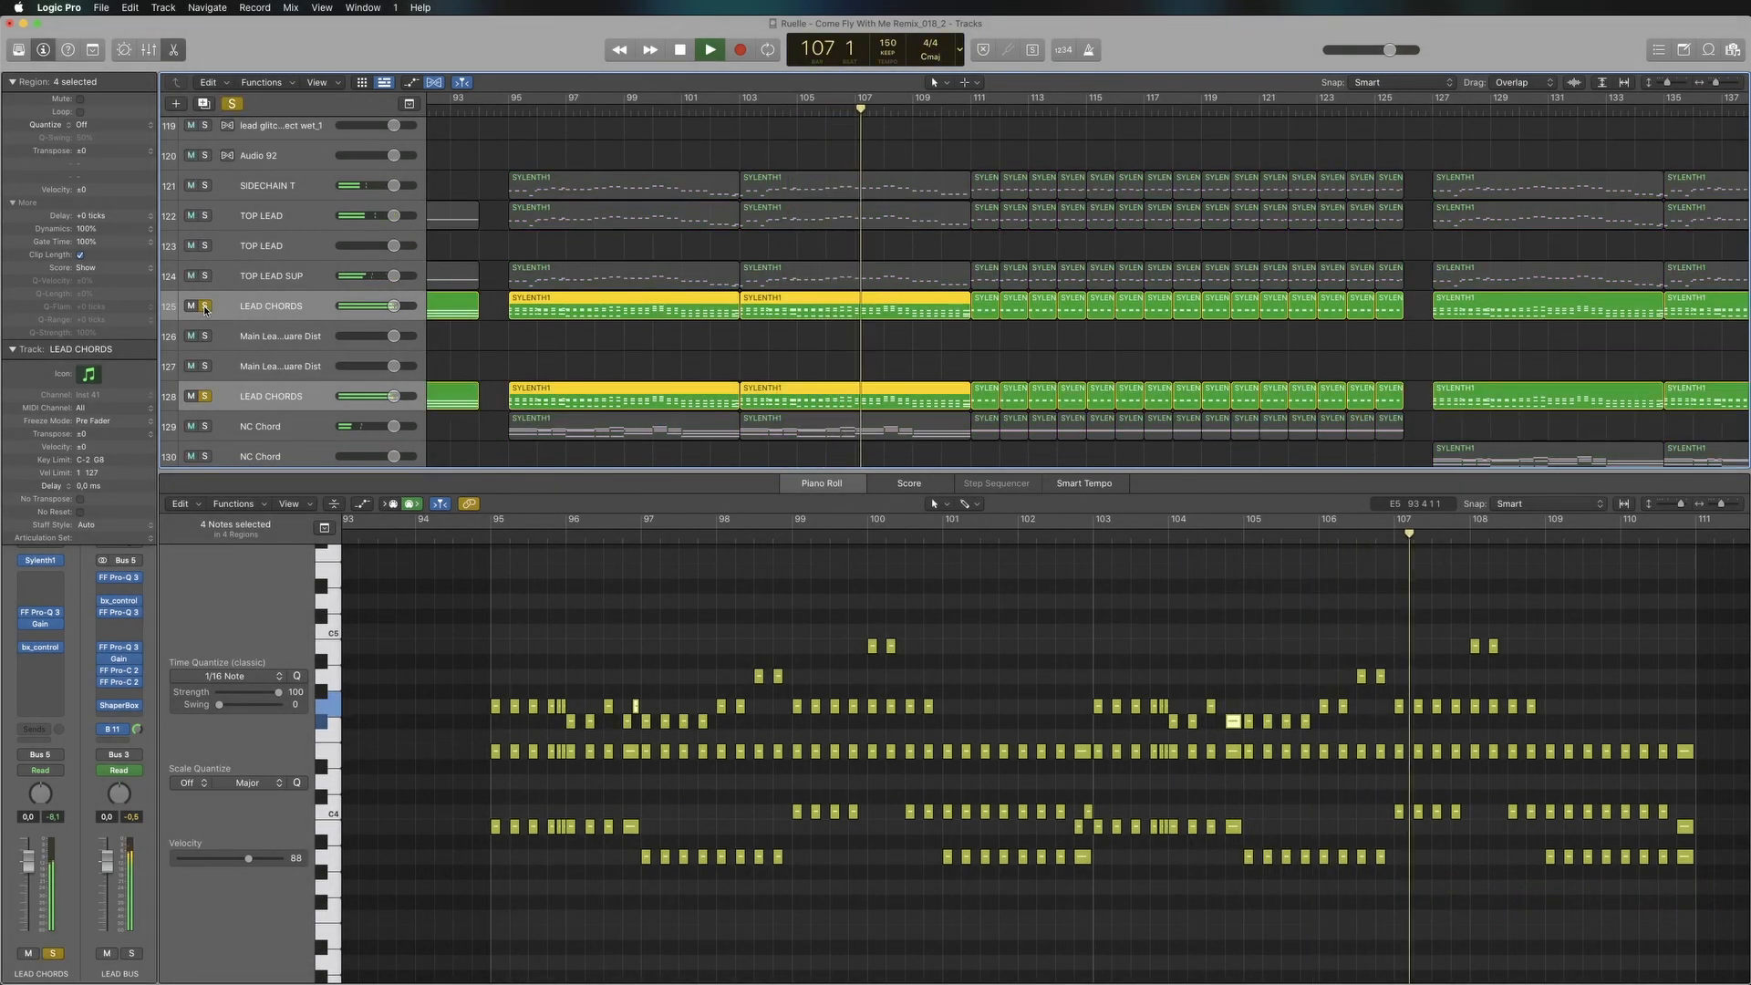
{"action": "left_click", "coordinate": [205, 306]}
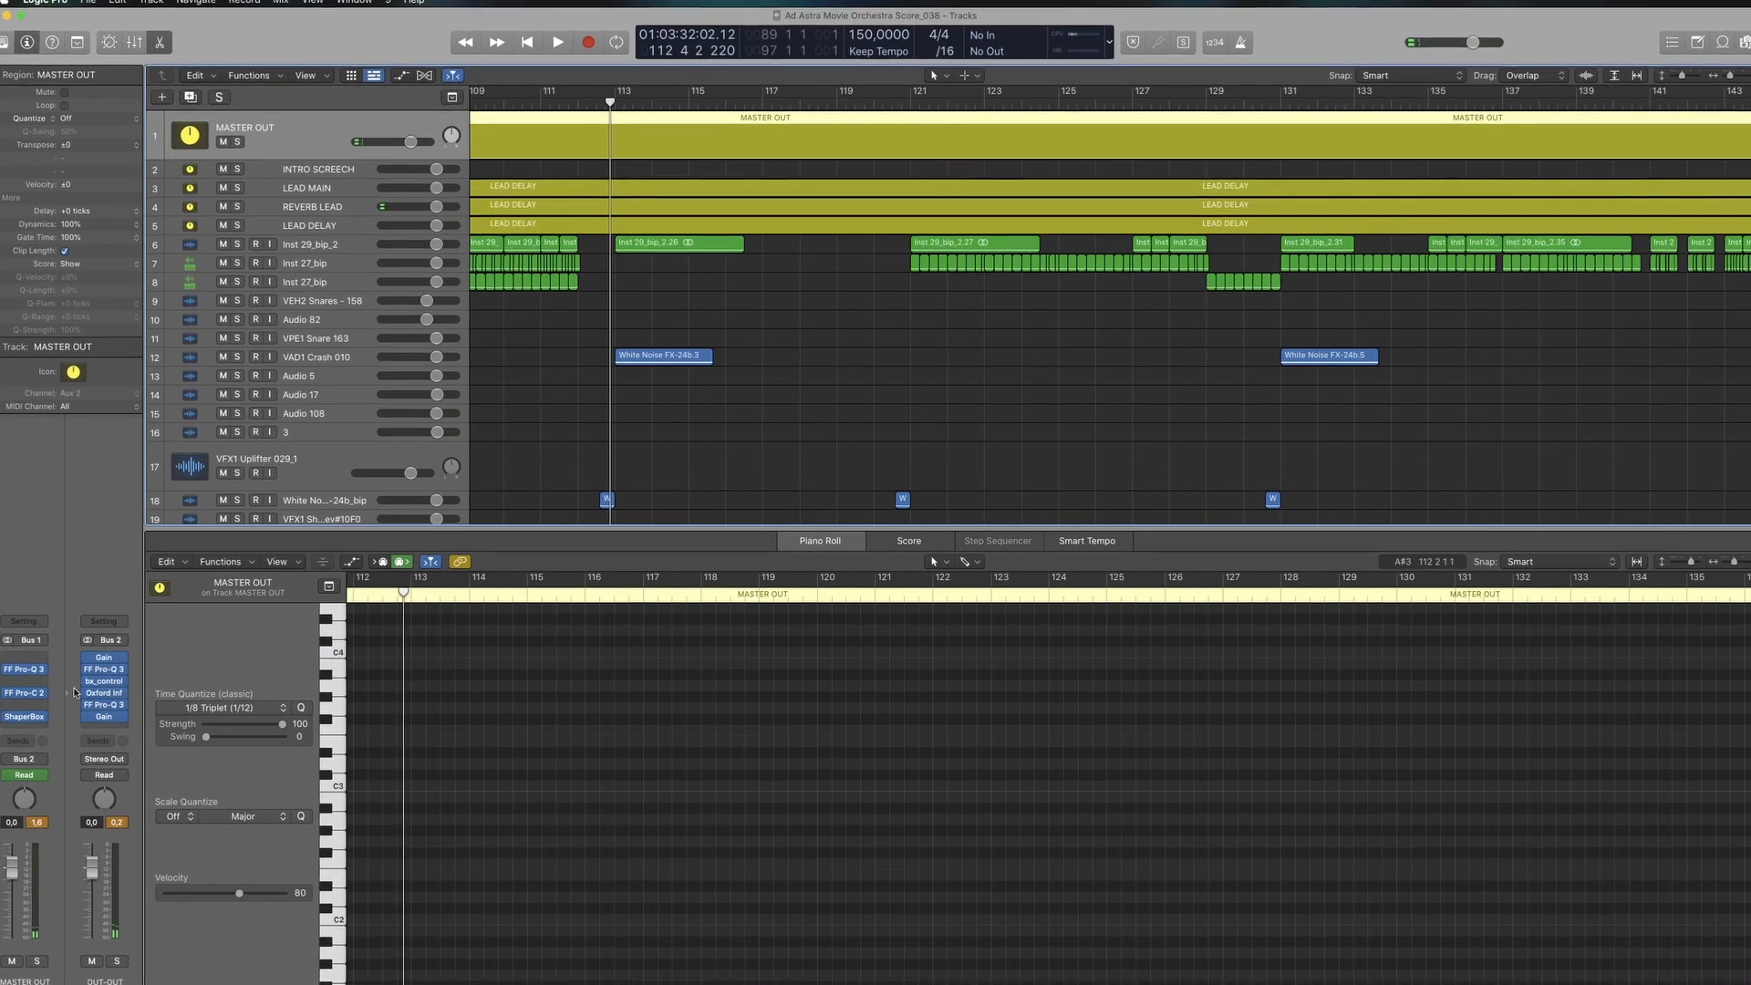
Open ShaperBox on the MASTER OUT bus, listen with that bus soloed, and clear the solo, close the plug-in and stop playback
{"action": "left_click", "coordinate": [26, 716]}
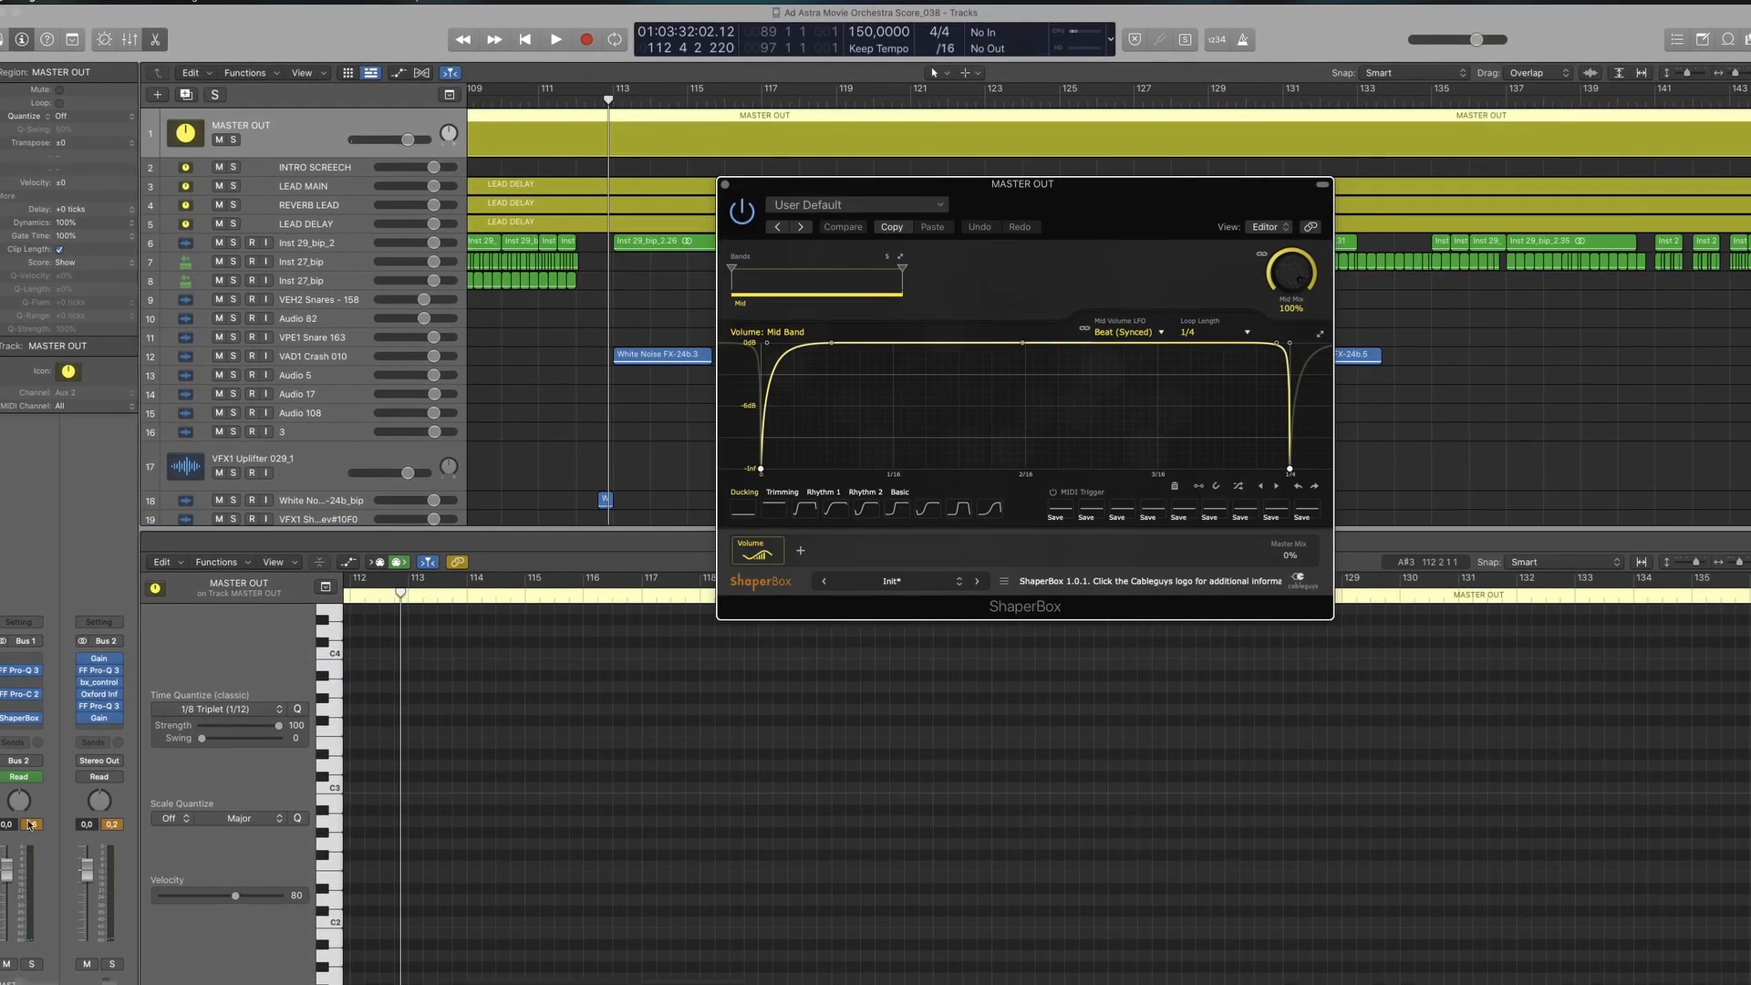
{"action": "left_click", "coordinate": [35, 965]}
{"action": "key", "text": "space"}
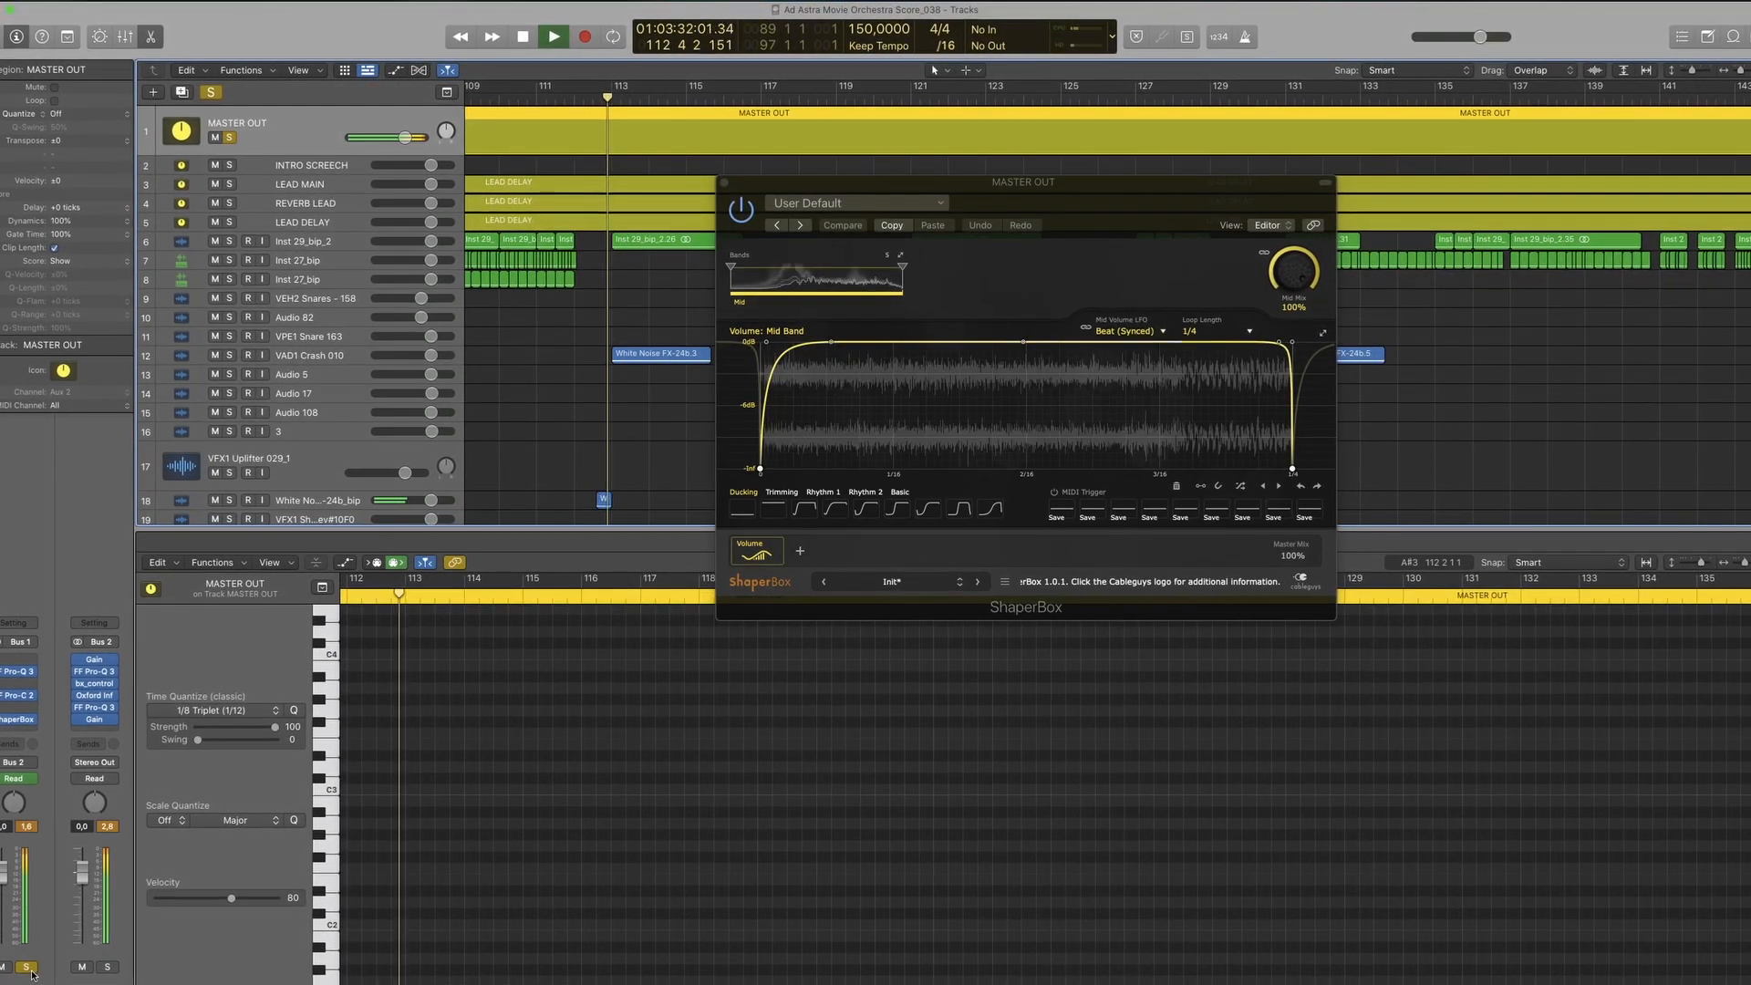
{"action": "left_click", "coordinate": [23, 969]}
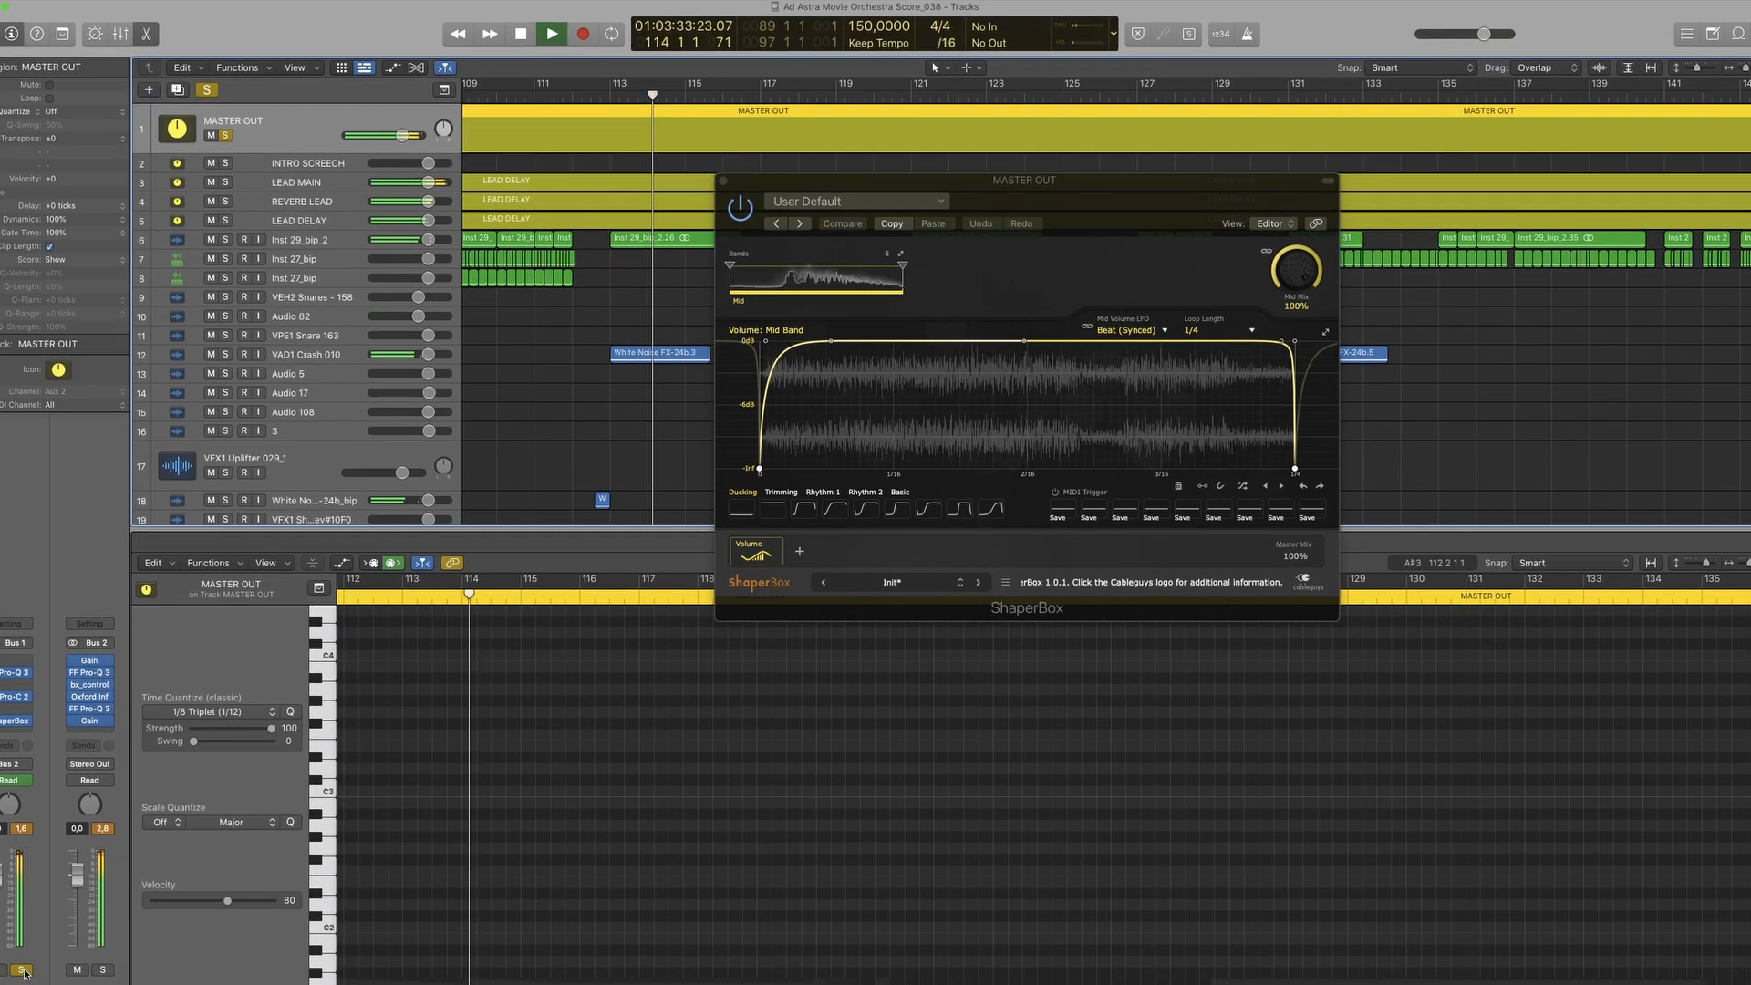
{"action": "left_click", "coordinate": [724, 178]}
{"action": "key", "text": "space"}
Select Top Saw track 99, open ShaperBox on its LEAD MAIN bus, and move the plug-in window below the Chords regions
{"action": "scroll", "coordinate": [829, 341], "scroll_direction": "down", "scroll_amount": 10}
{"action": "scroll", "coordinate": [829, 341], "scroll_direction": "down", "scroll_amount": 20}
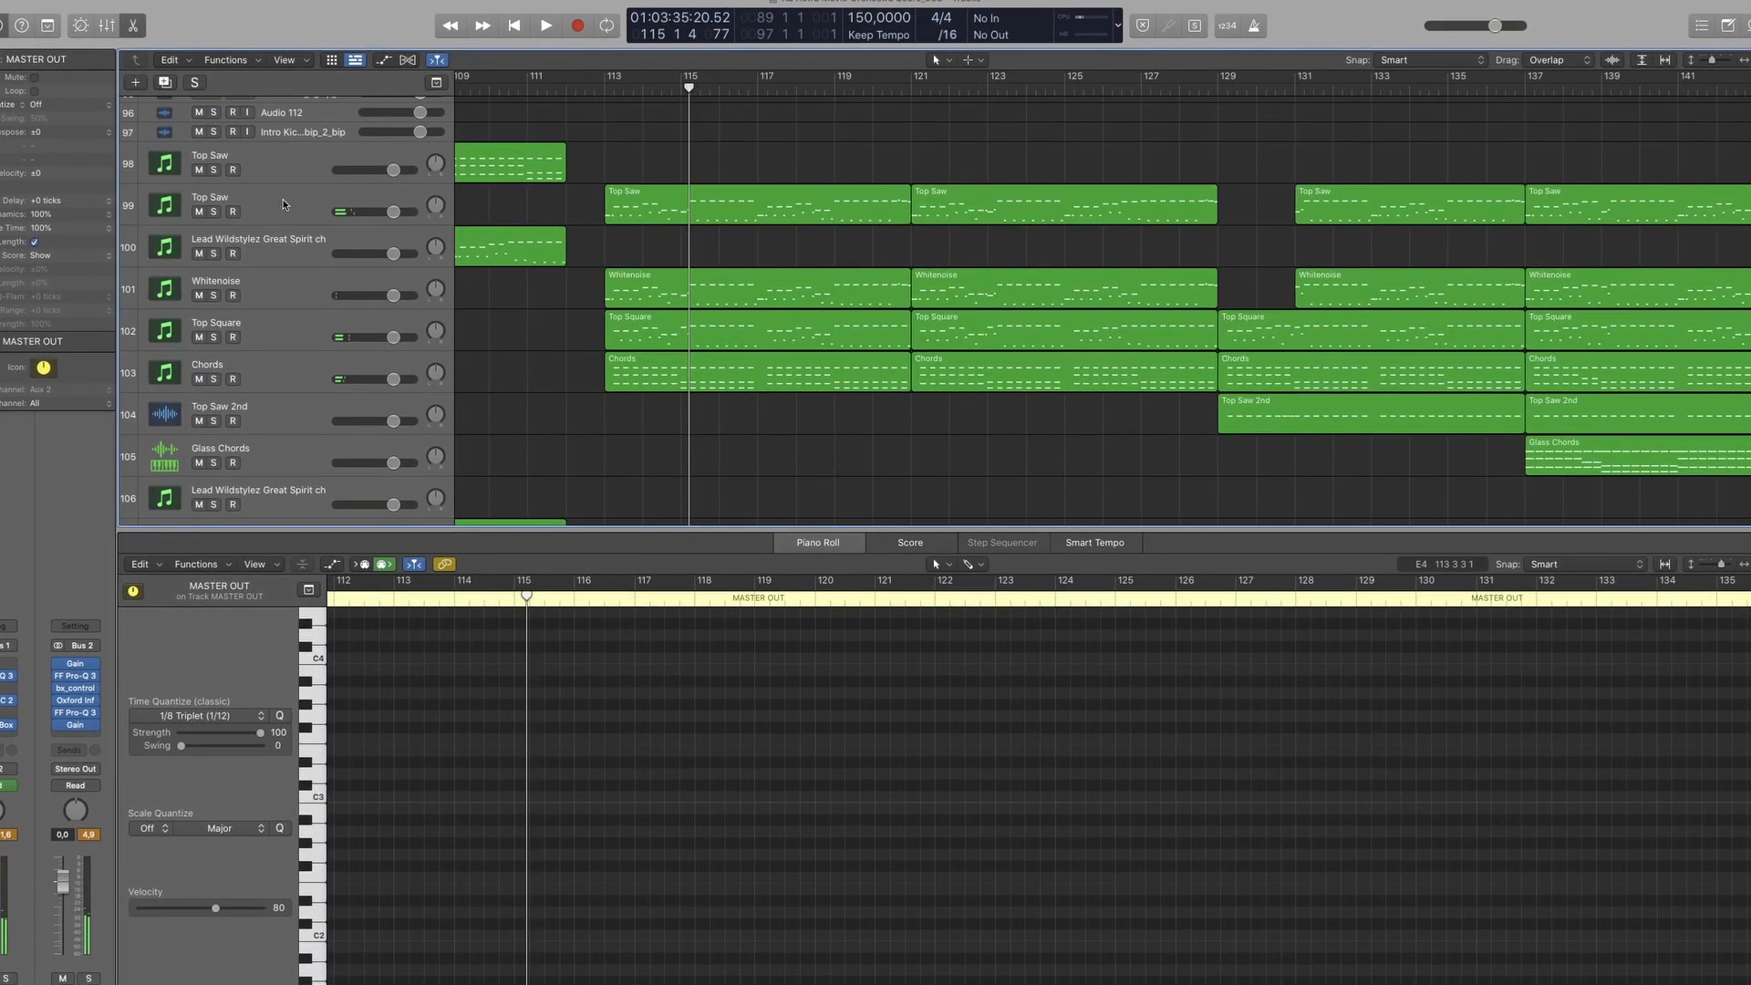
{"action": "left_click", "coordinate": [284, 203]}
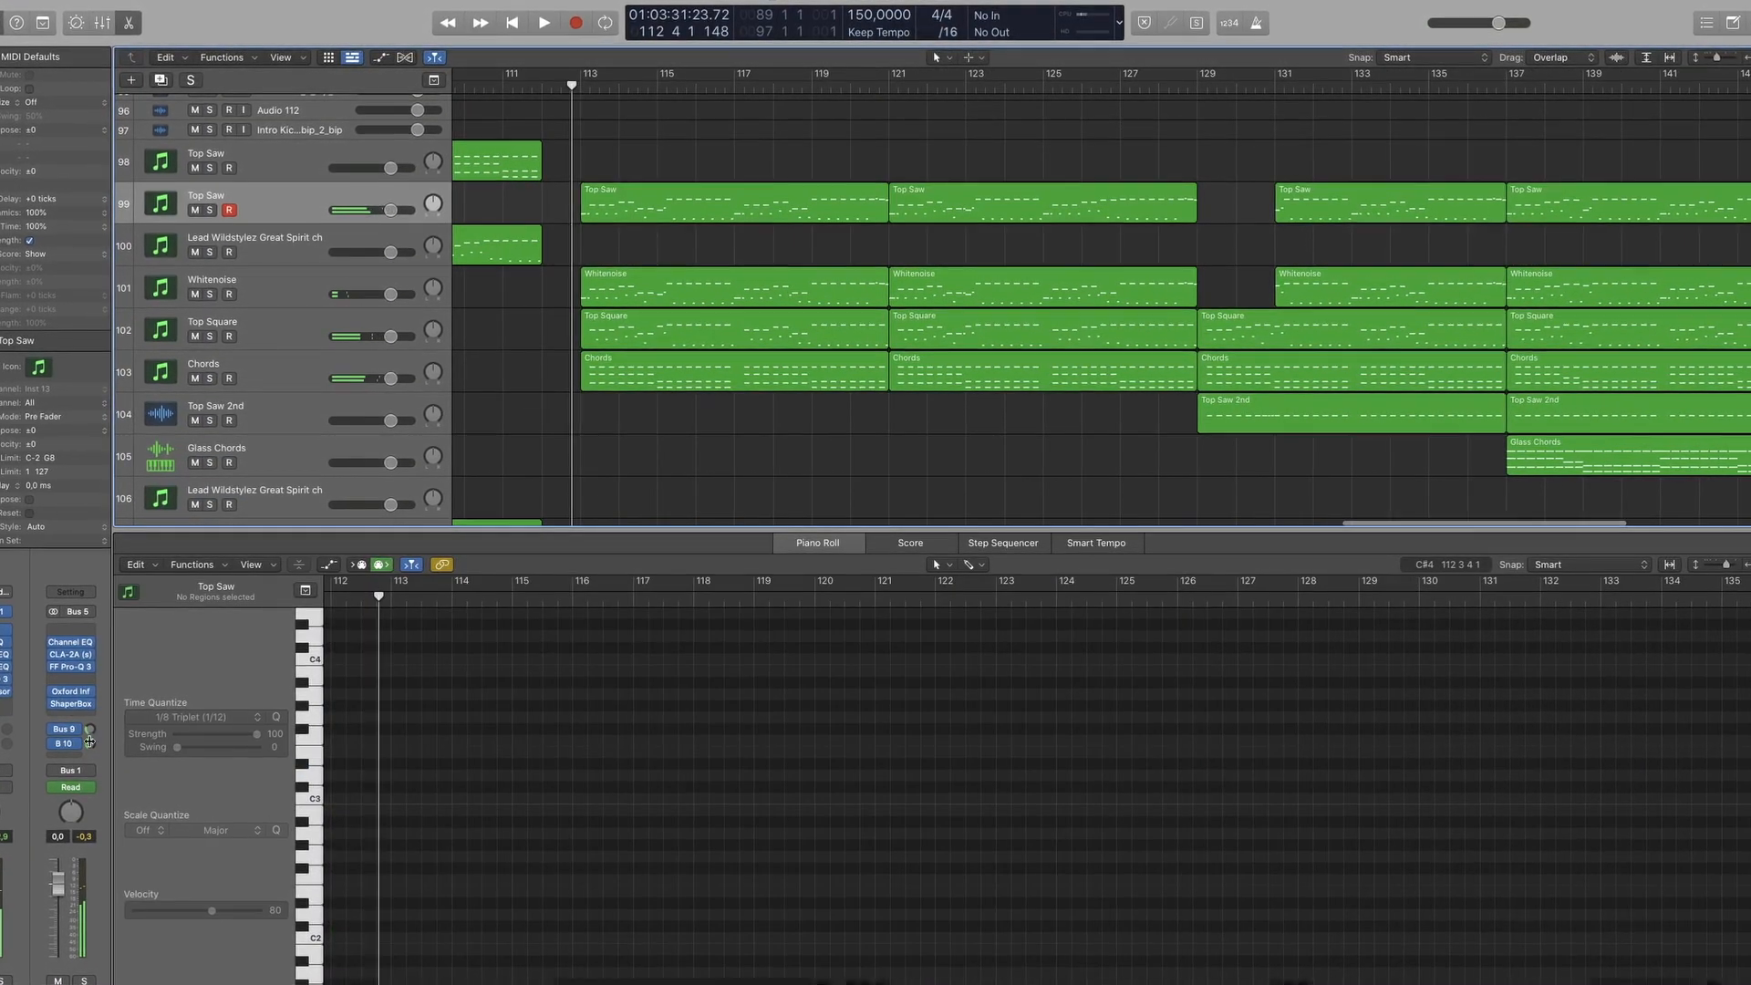
{"action": "left_click", "coordinate": [68, 707]}
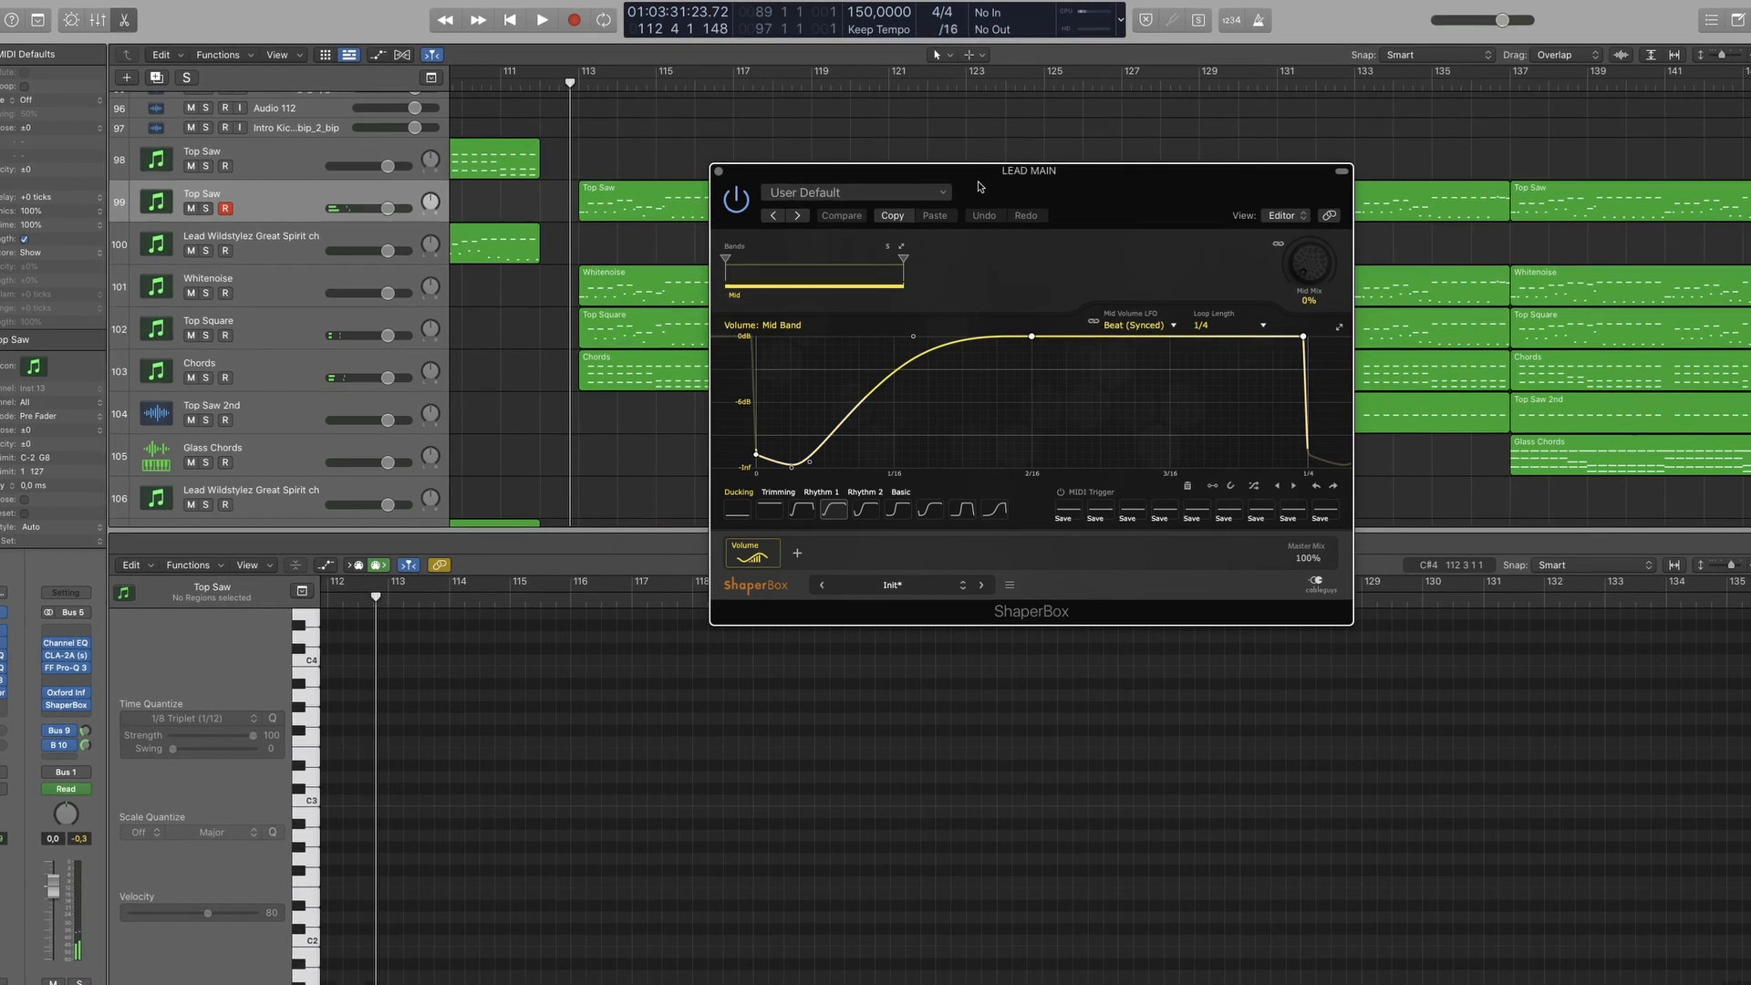
{"action": "key", "text": "x"}
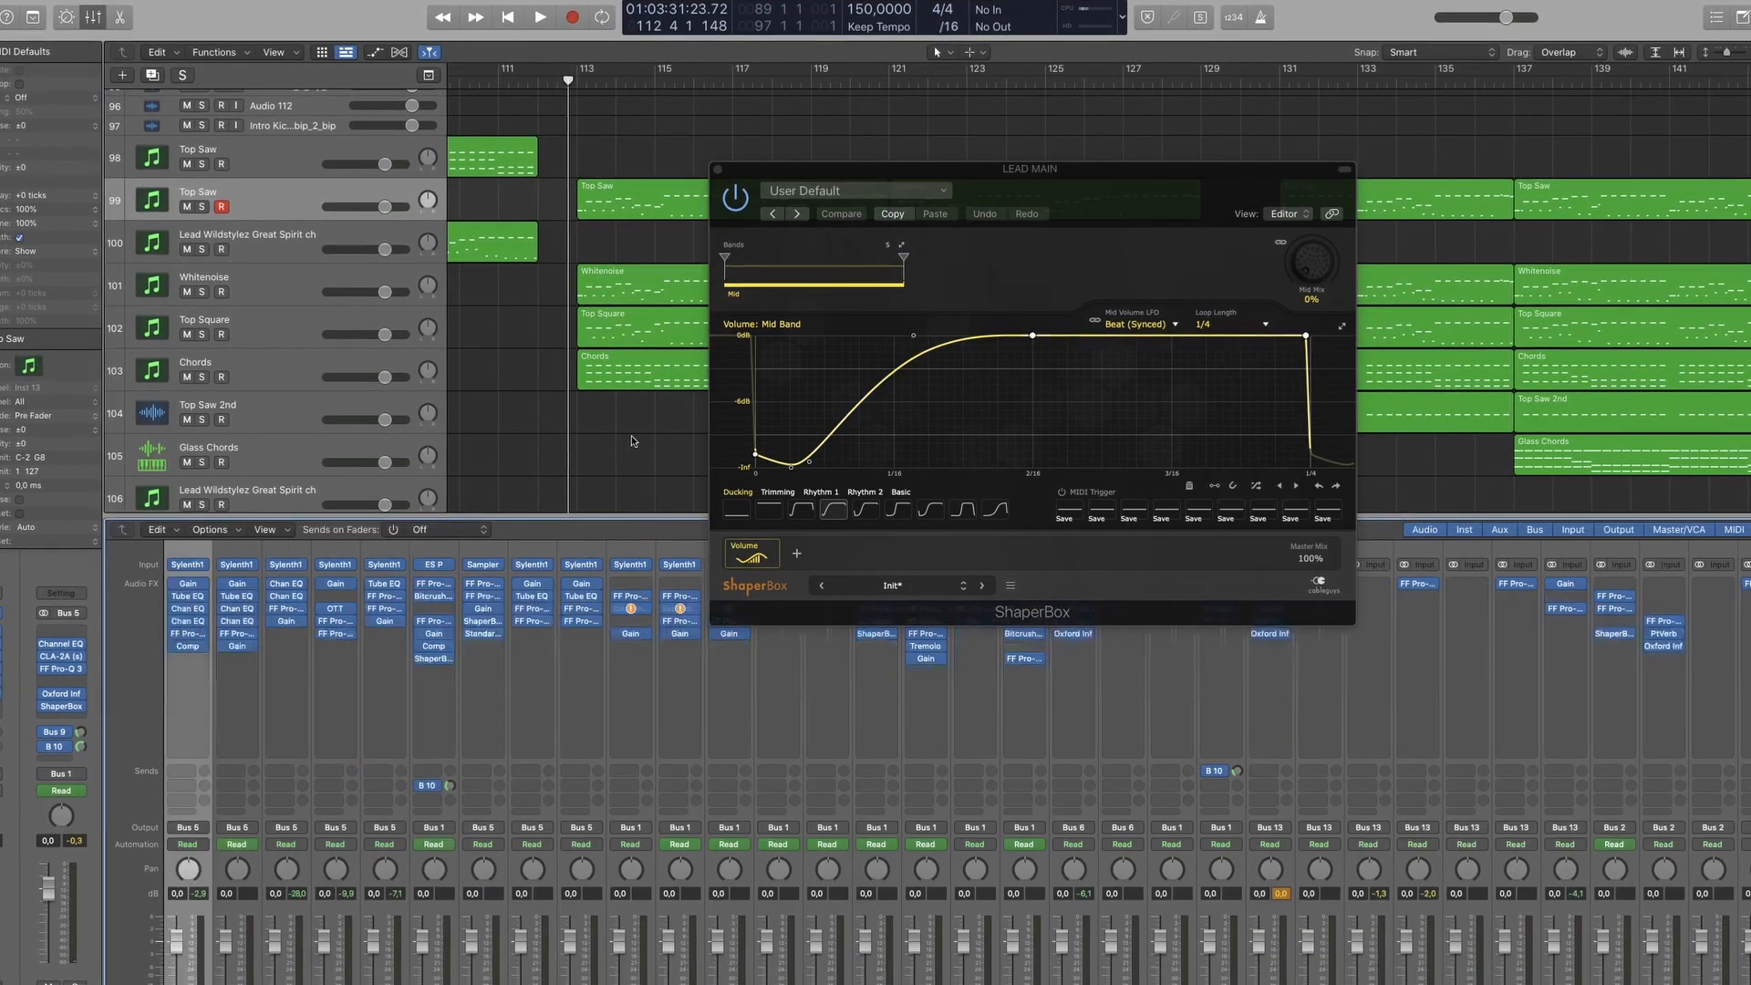
{"action": "key", "text": "x"}
{"action": "left_click_drag", "start_coordinate": [949, 177], "coordinate": [861, 483]}
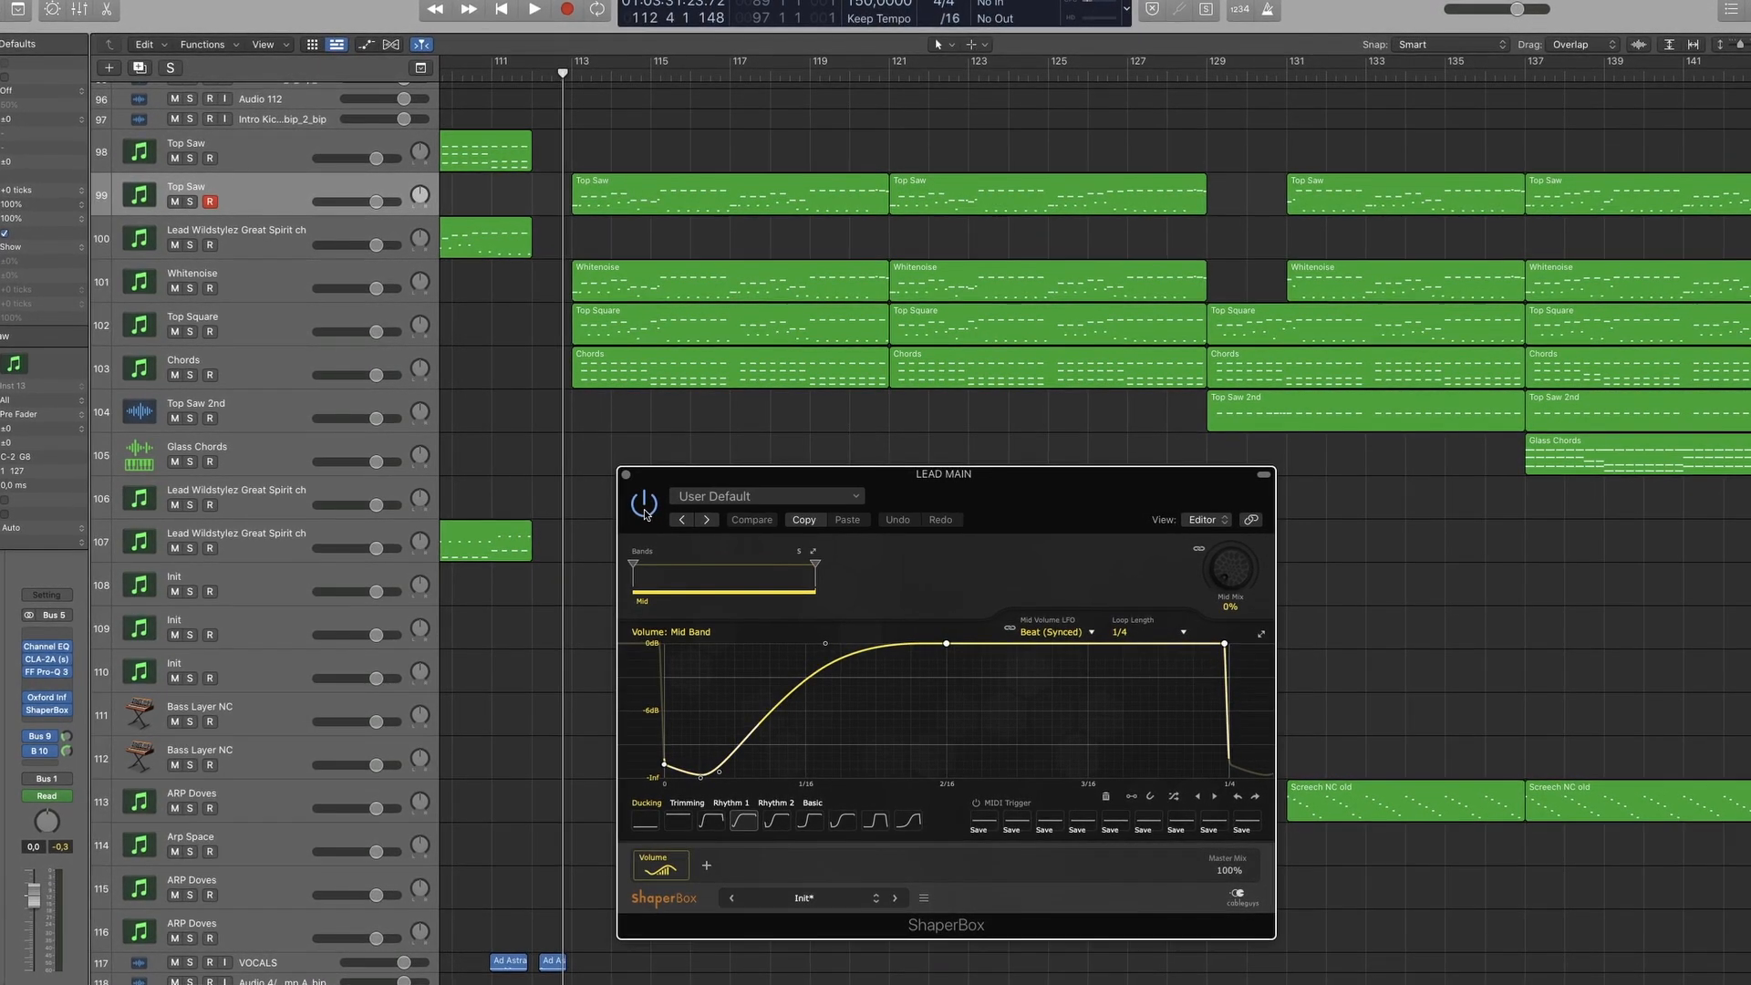
Play the leads and open the second FF Pro-Q 3, the low-pass equalizer, on the LEAD MAIN bus
{"action": "key", "text": "space"}
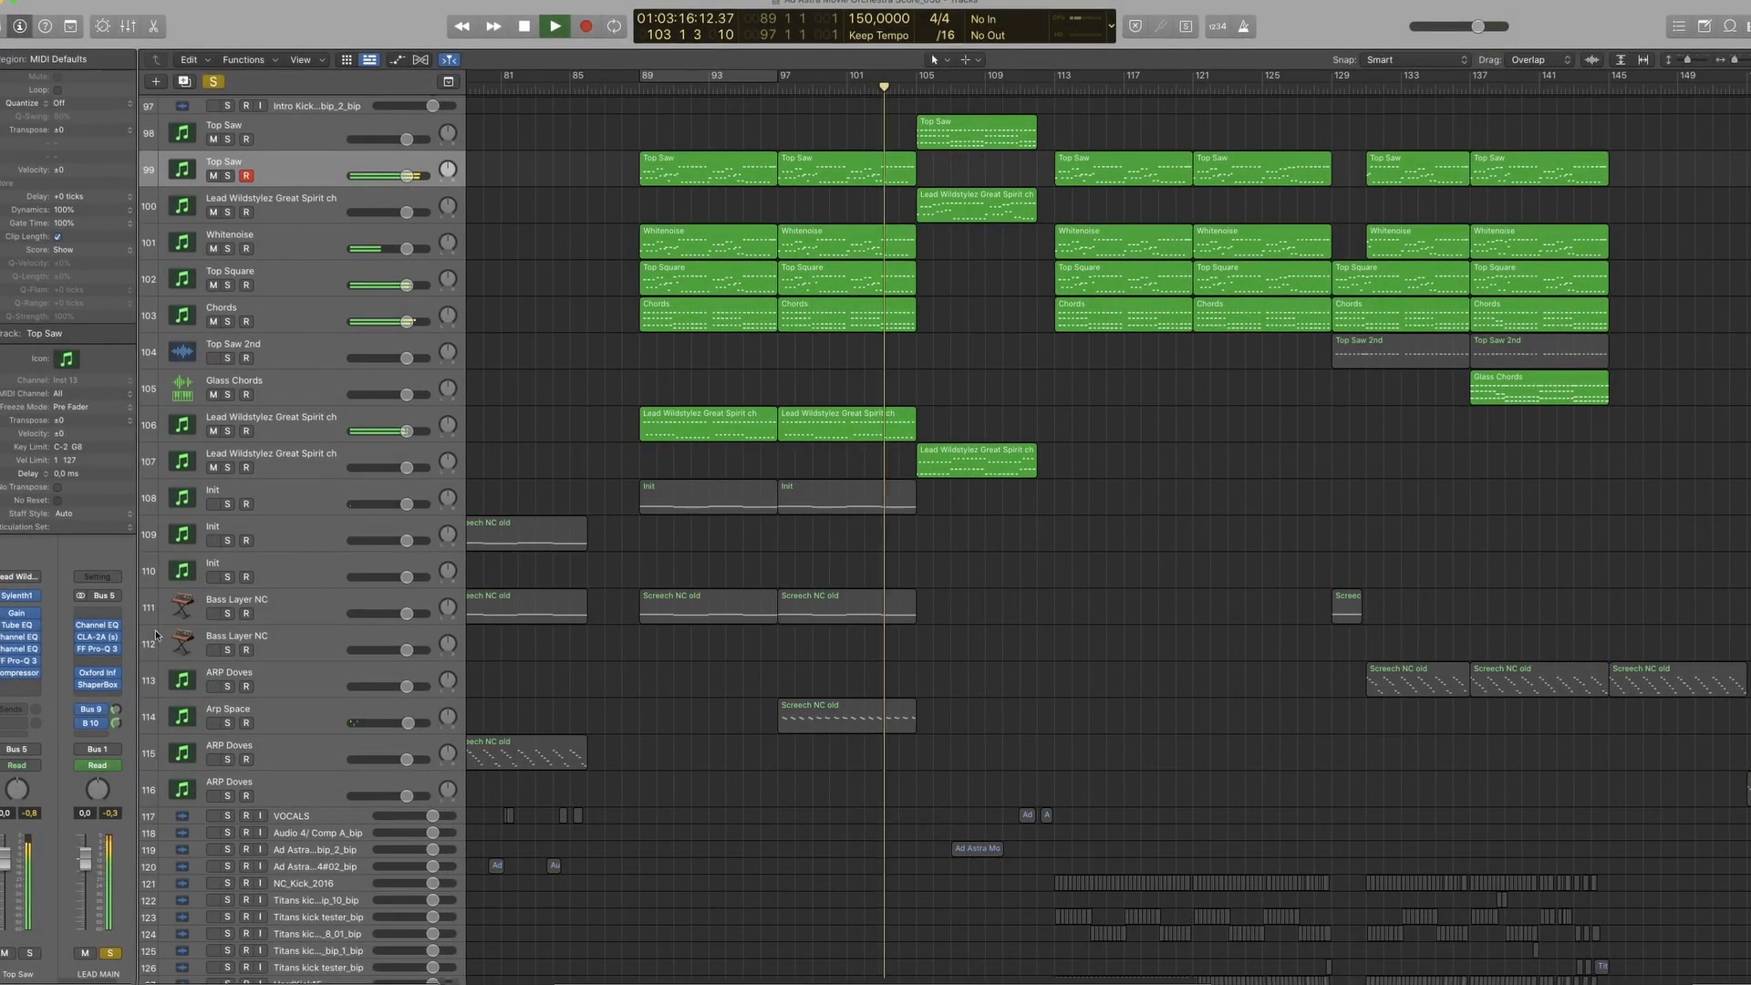
{"action": "left_click", "coordinate": [96, 647]}
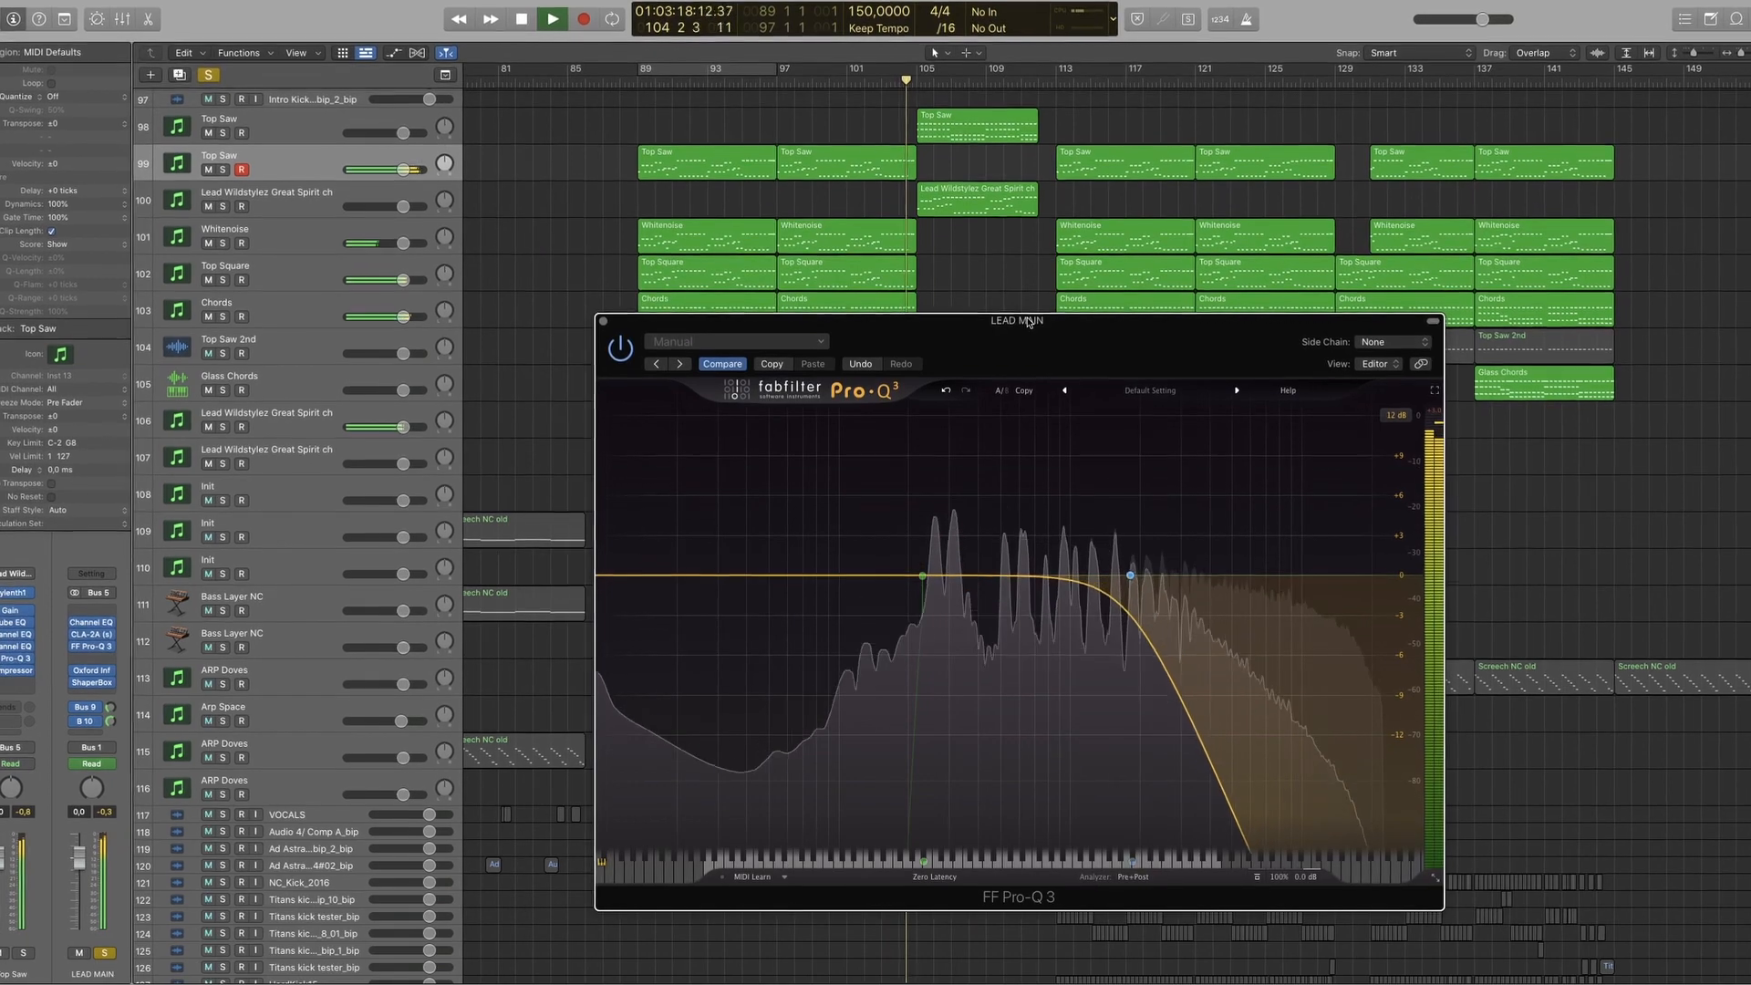
Move the equalizer window lower and compare the soloed leads with the low-cut band bypassed and re-enabled
{"action": "left_click_drag", "start_coordinate": [1037, 330], "coordinate": [1040, 348]}
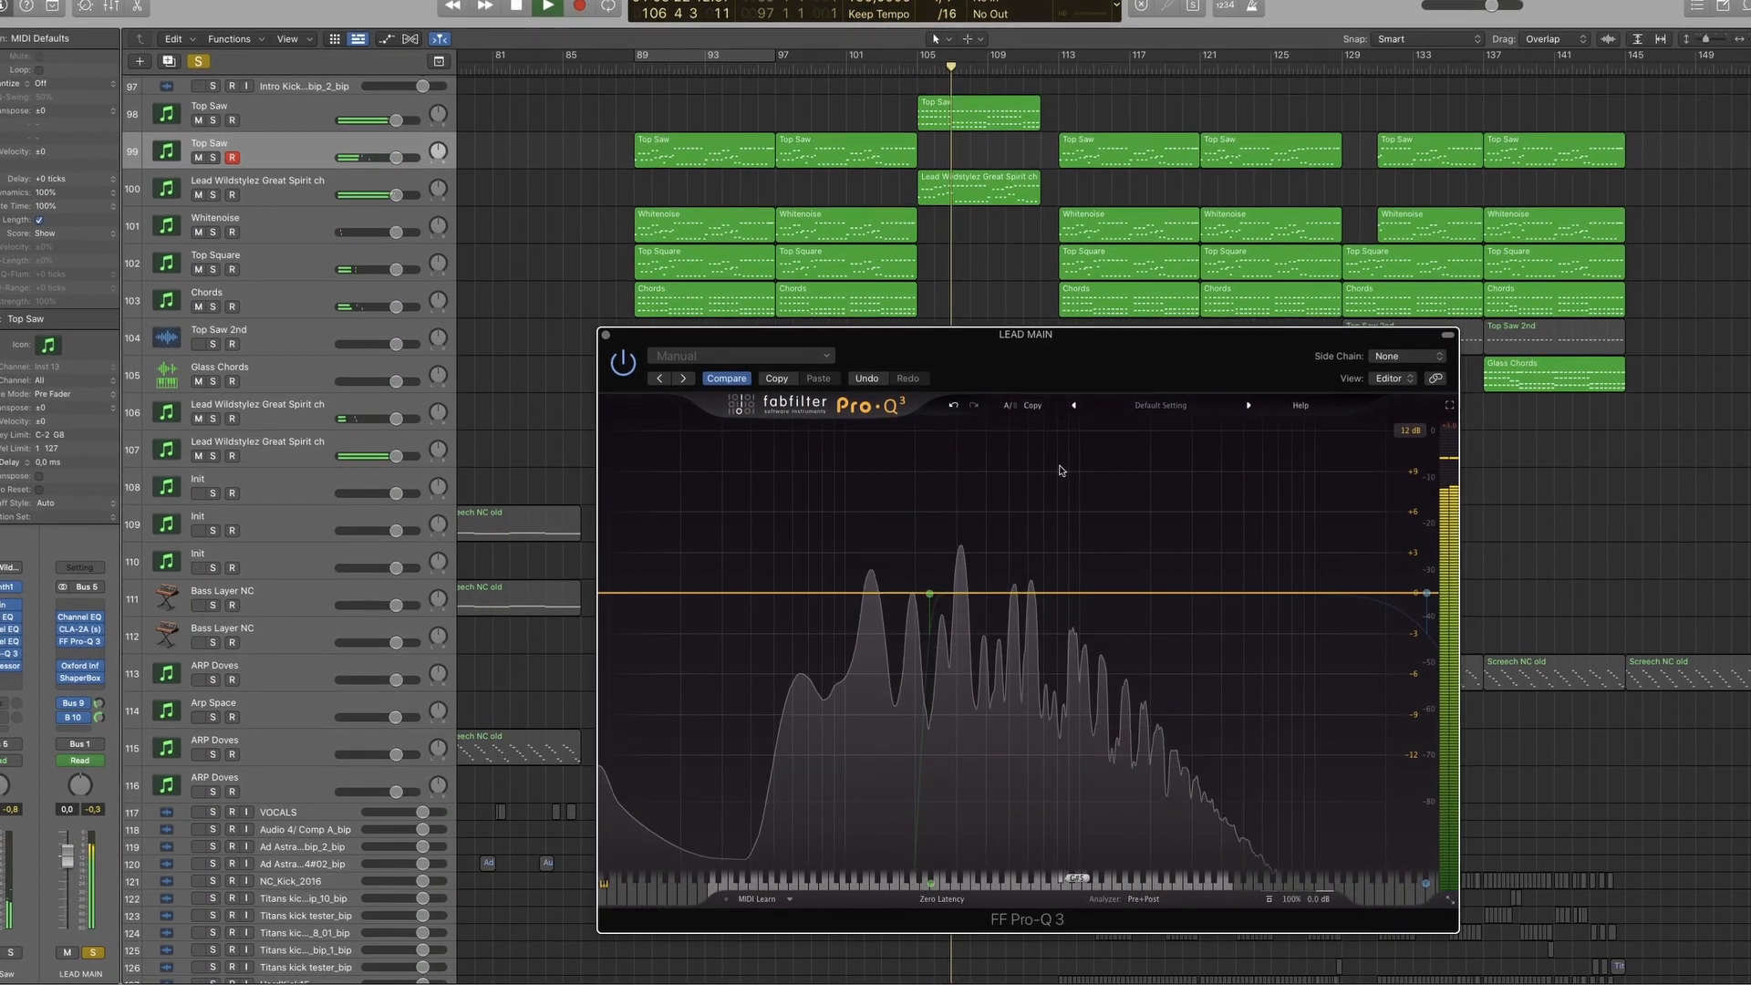
{"action": "mouse_move", "coordinate": [930, 595]}
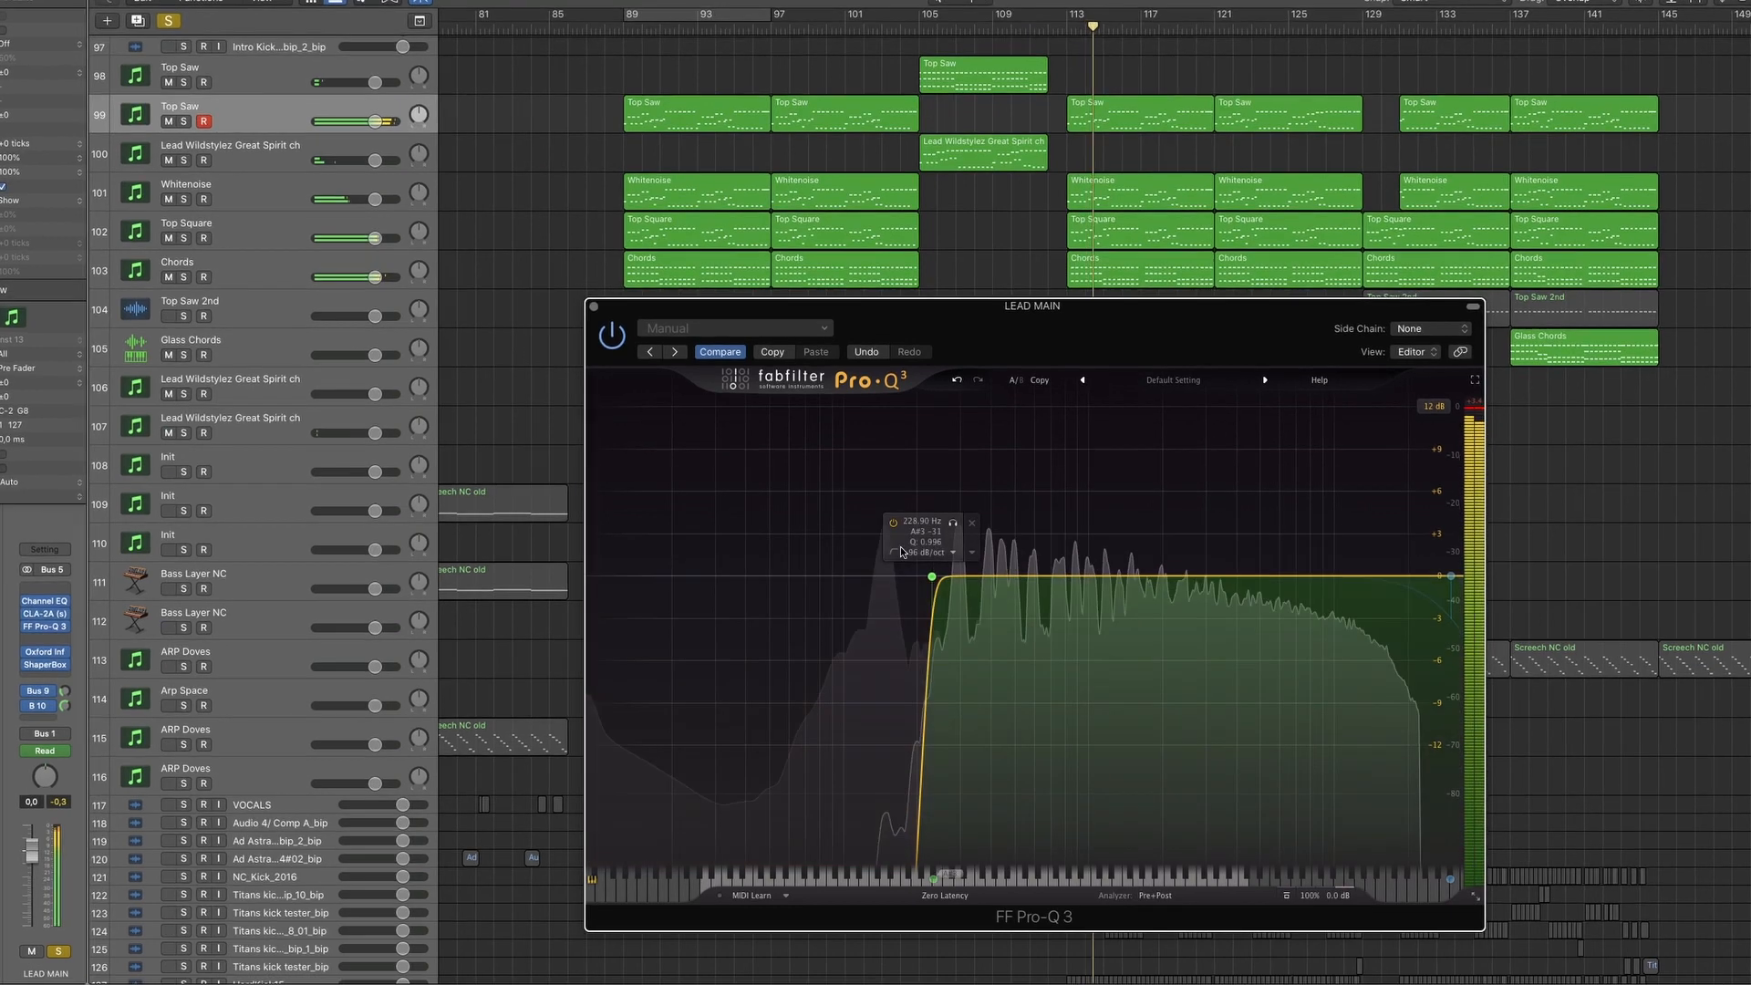
{"action": "left_click", "coordinate": [893, 524]}
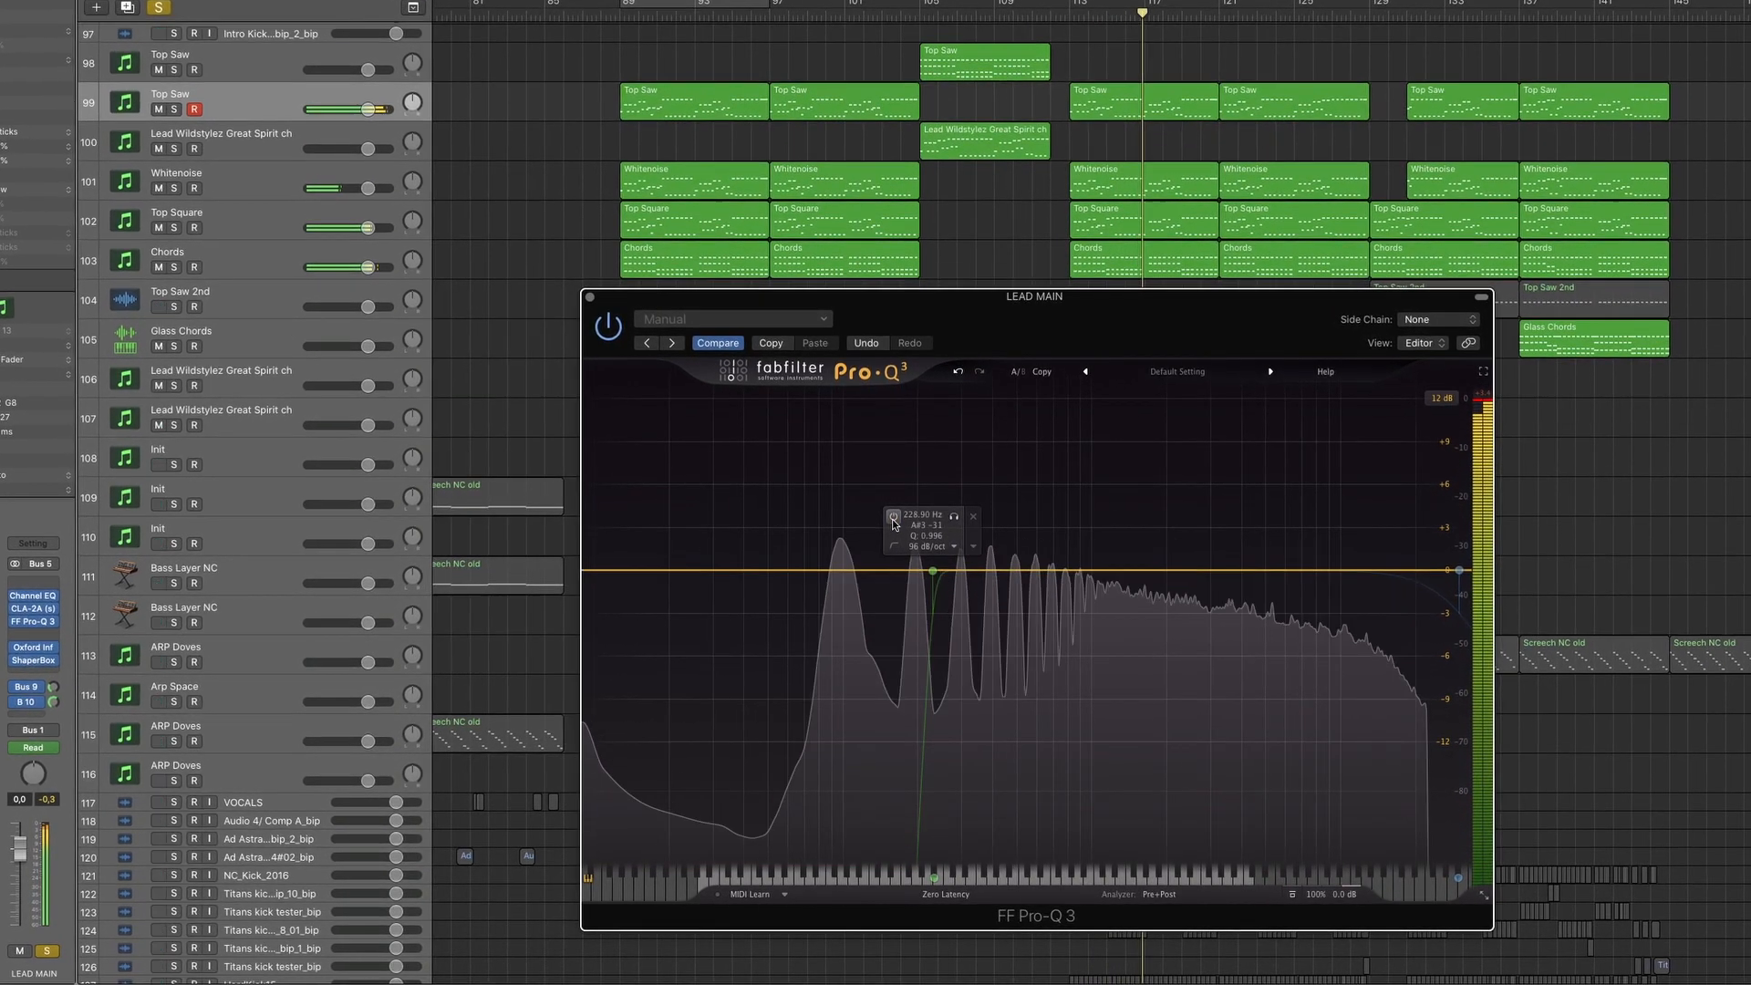
{"action": "left_click", "coordinate": [893, 519]}
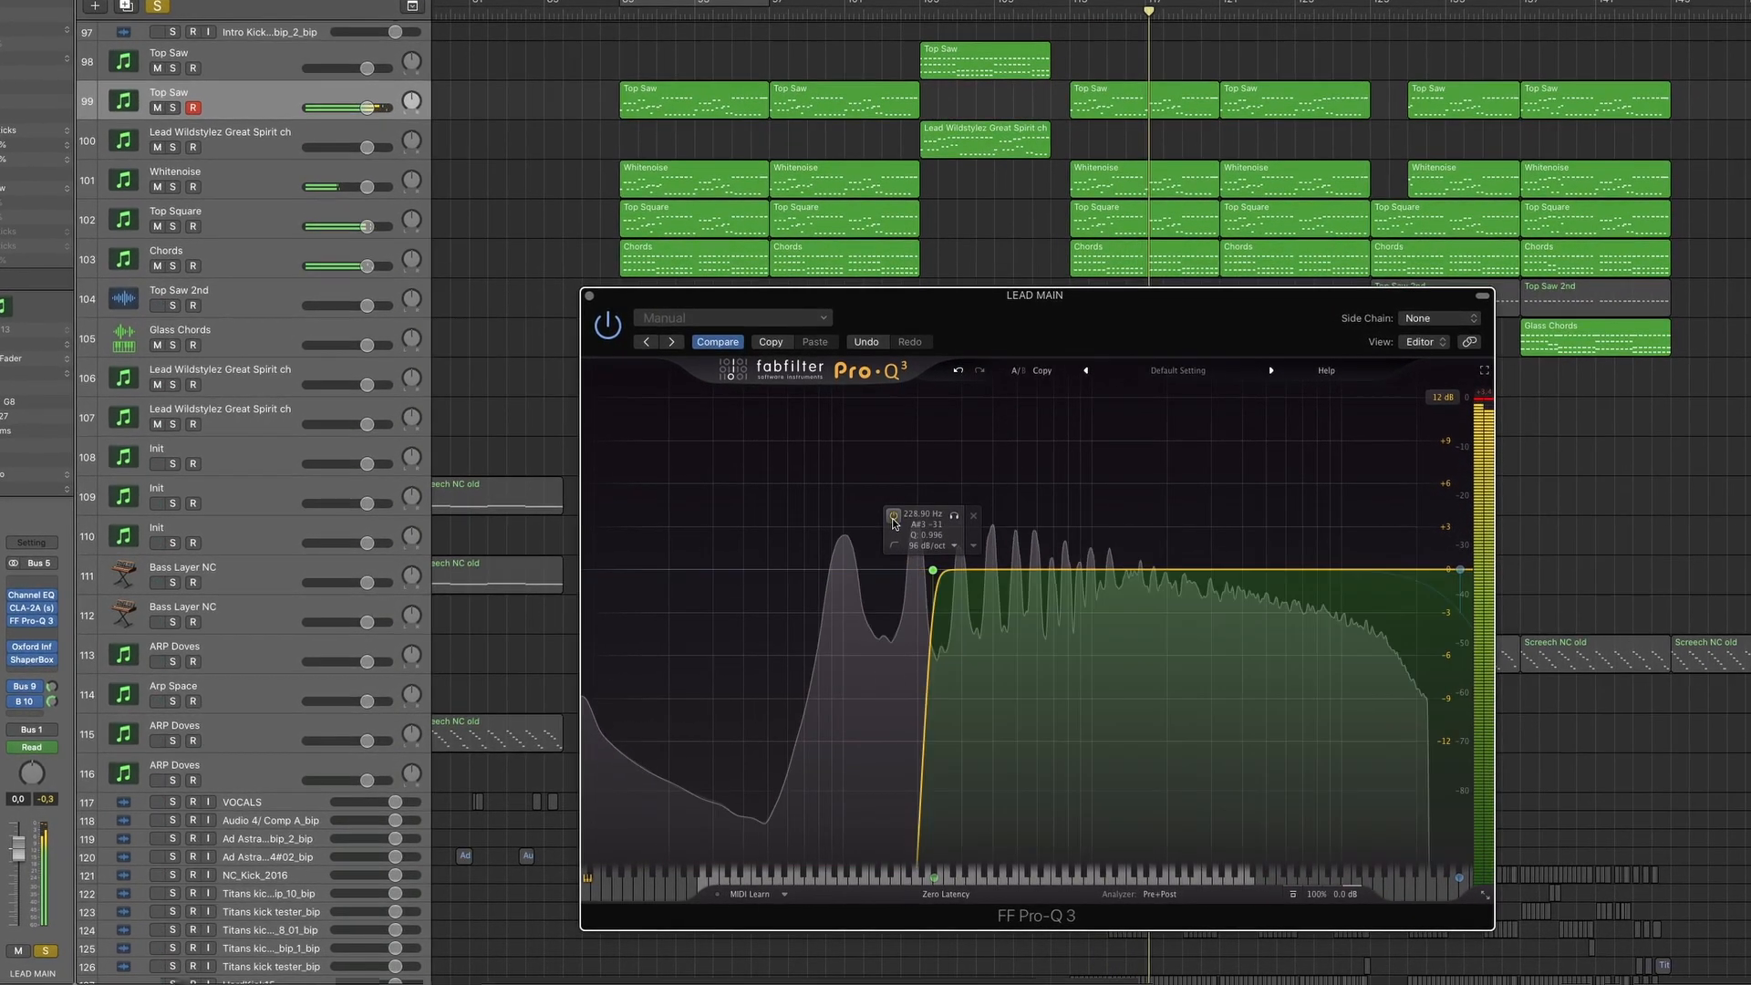
Clear the LEAD MAIN solo and compare the full mix with the low-cut band switched off and on
{"action": "left_click", "coordinate": [43, 951]}
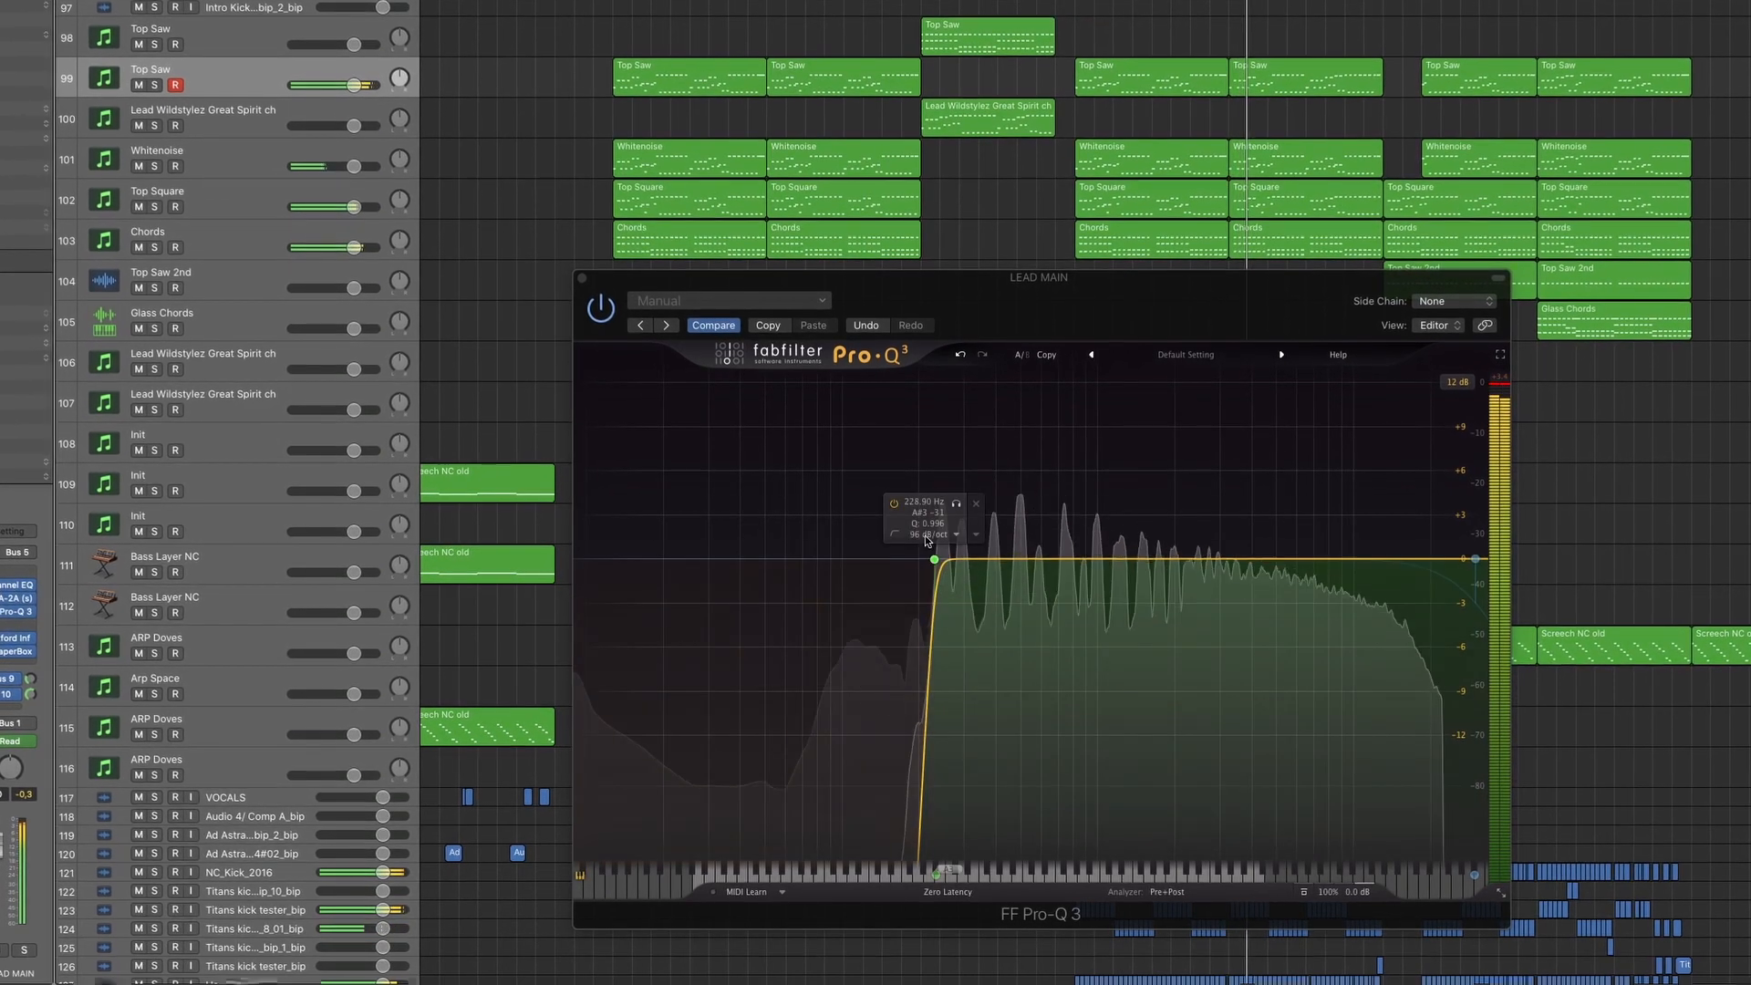
{"action": "left_click", "coordinate": [895, 502]}
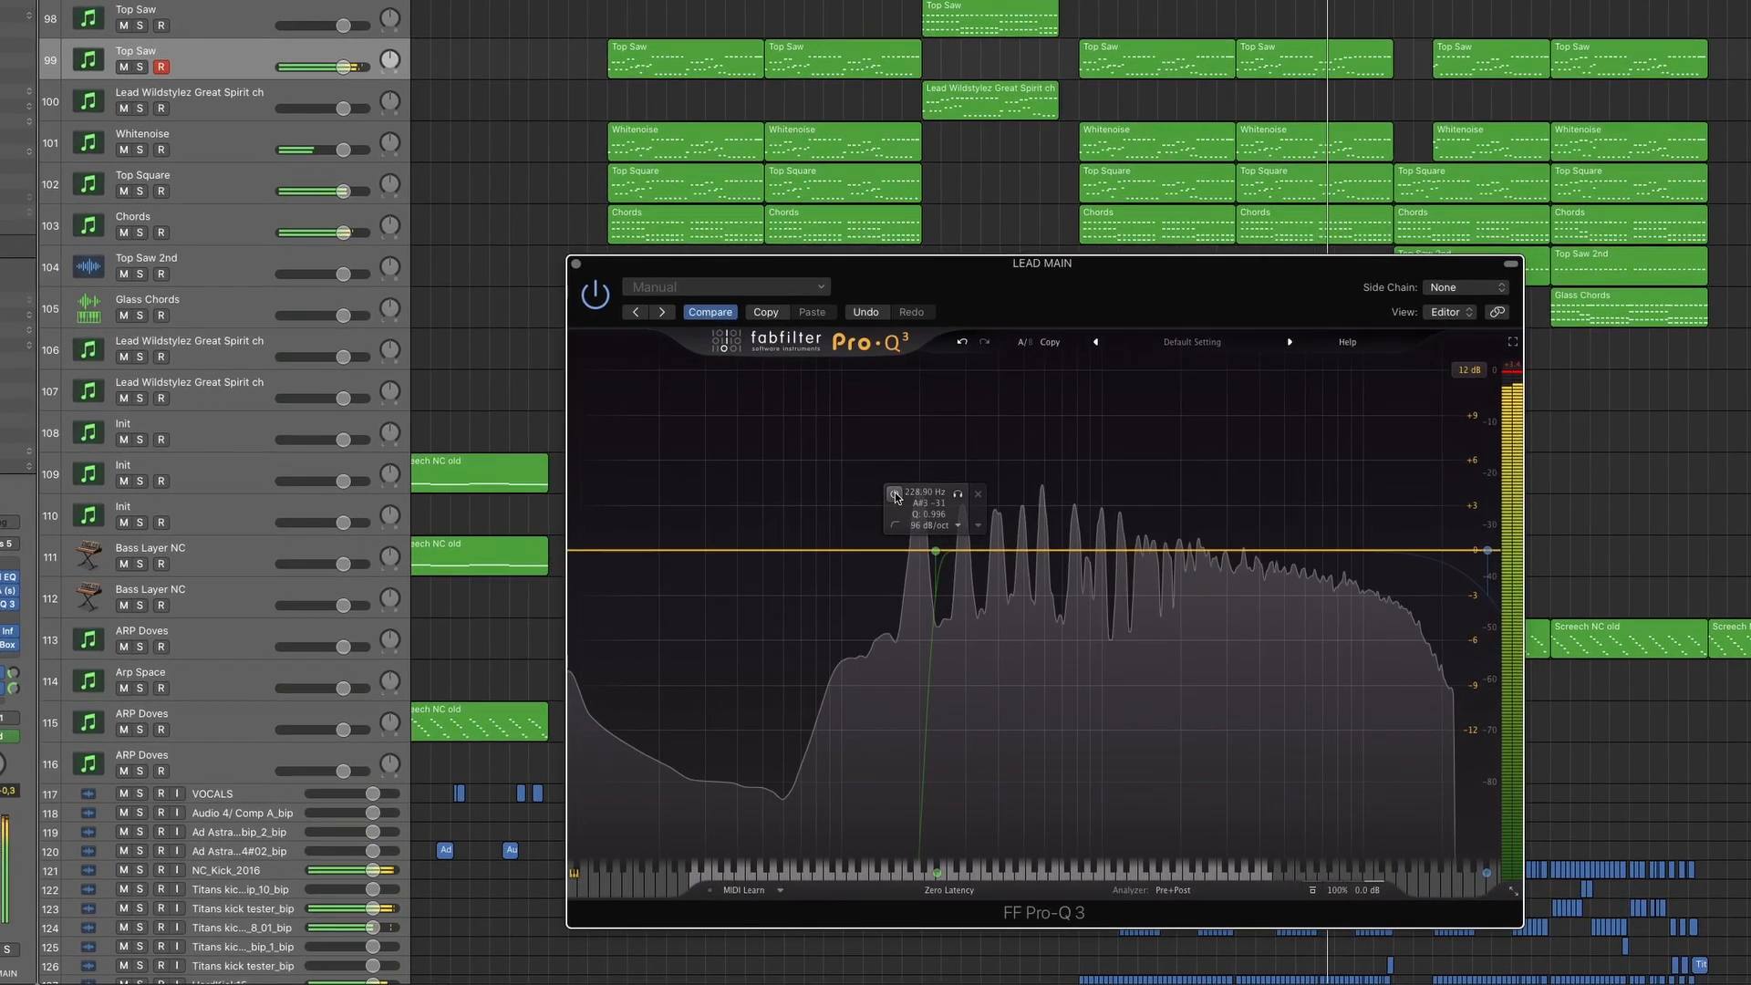
{"action": "left_click", "coordinate": [896, 494]}
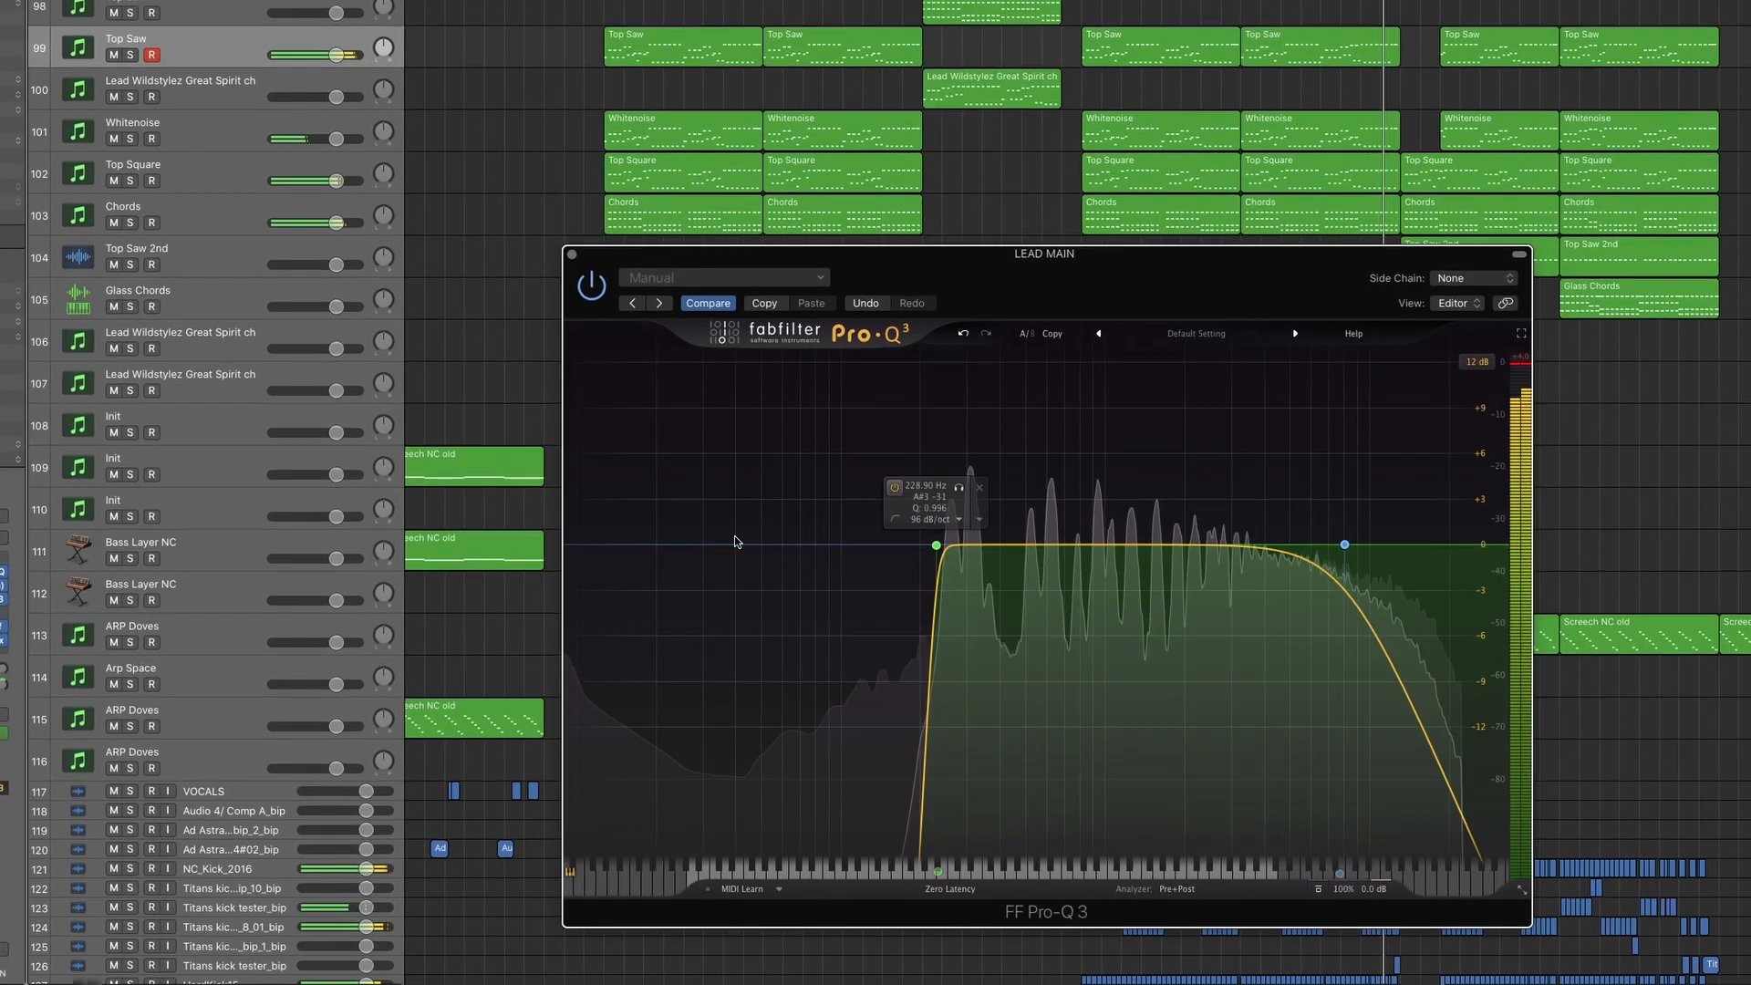
{"action": "left_click", "coordinate": [895, 489]}
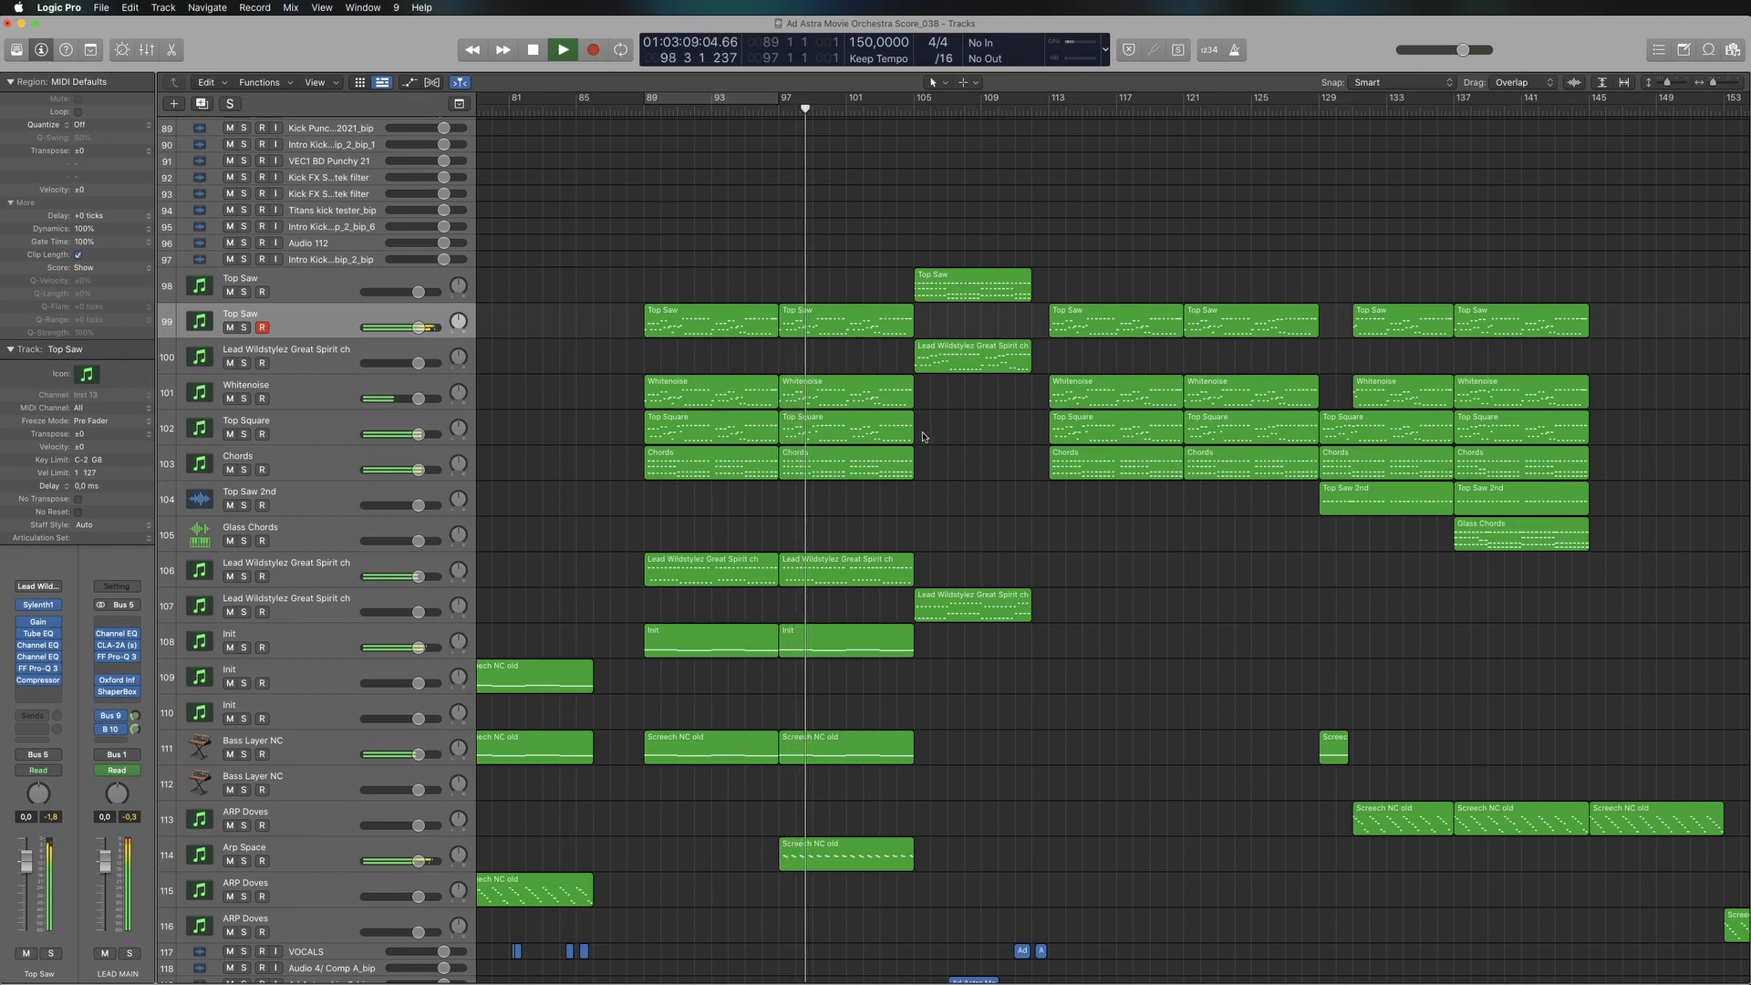
Solo the LEAD MAIN bus, open its FF Pro-Q 3, and place the plug-in window just below the Top Saw regions
{"action": "left_click", "coordinate": [130, 954]}
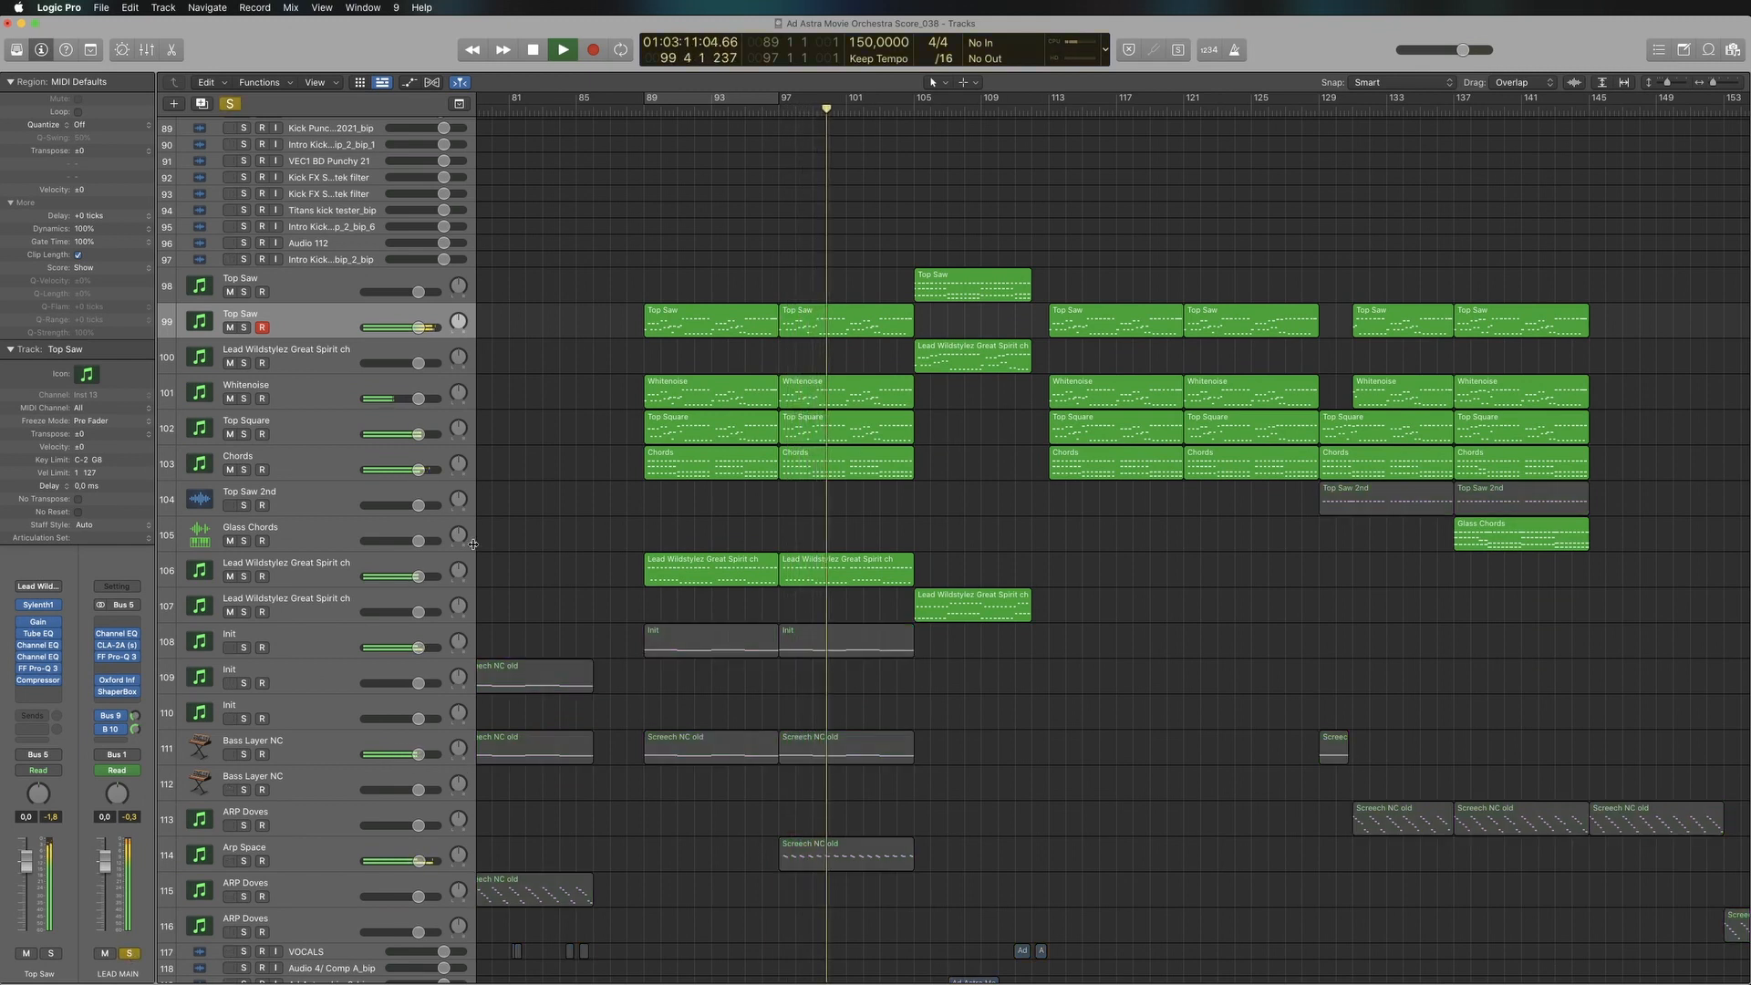
{"action": "left_click", "coordinate": [117, 656]}
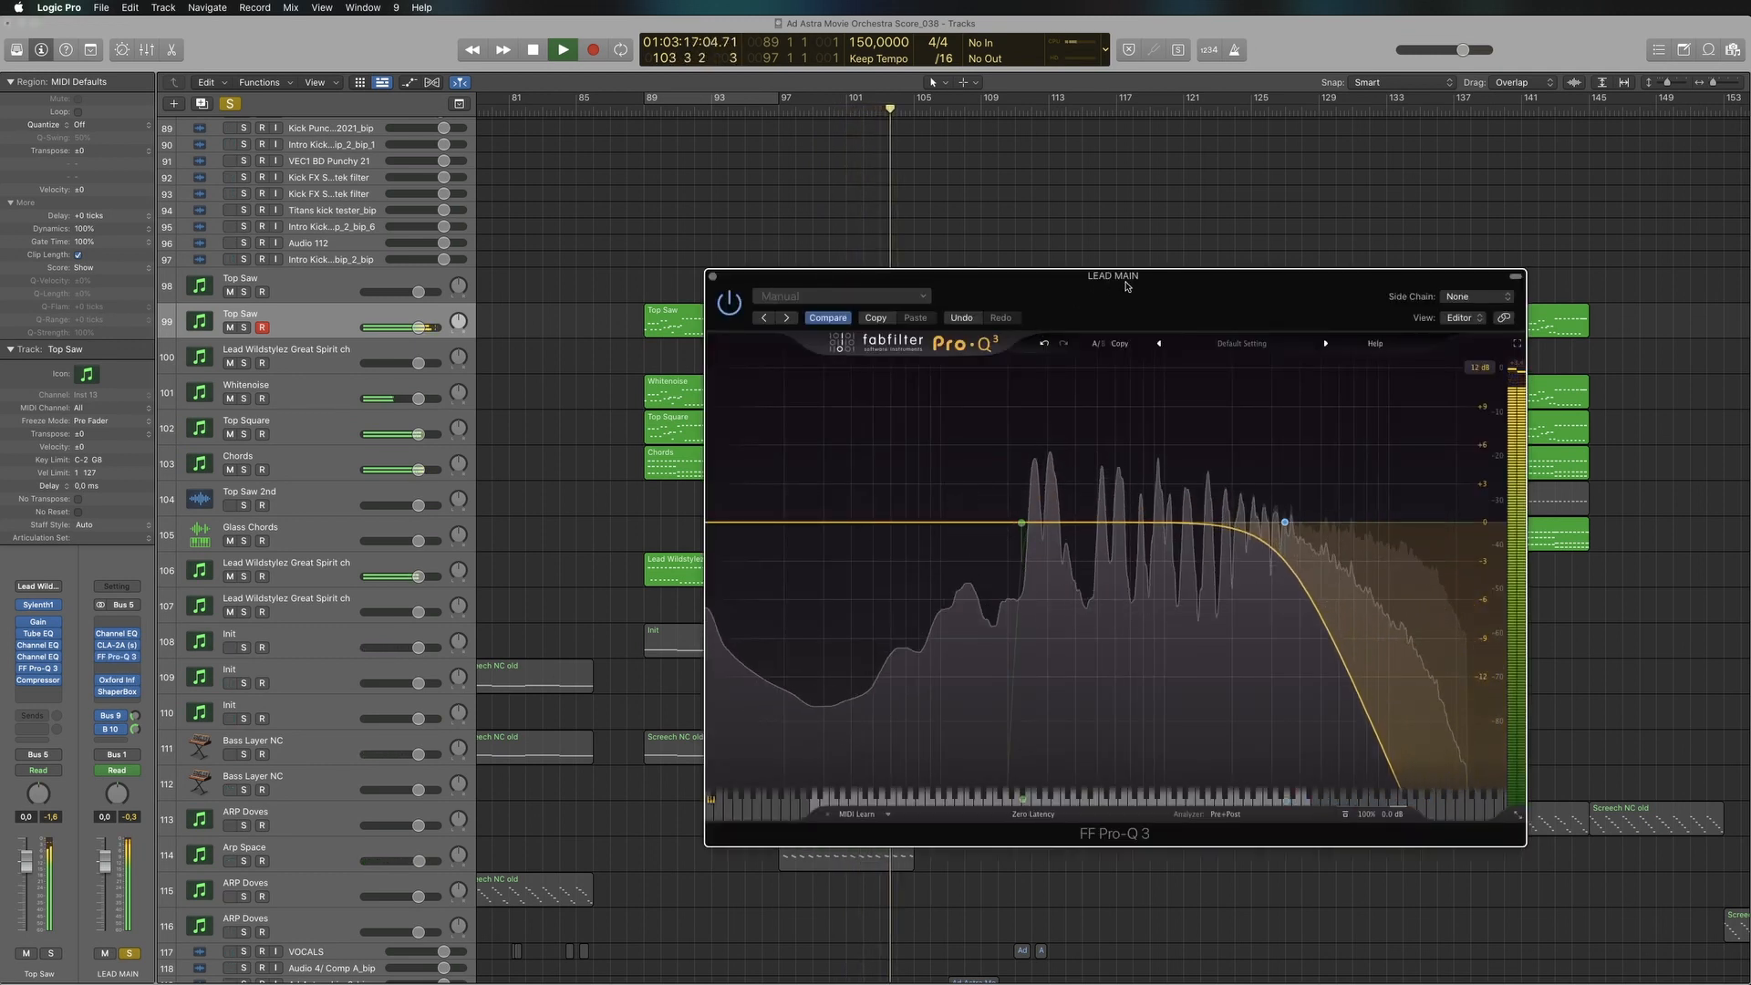
{"action": "left_click_drag", "start_coordinate": [1127, 286], "coordinate": [1028, 284]}
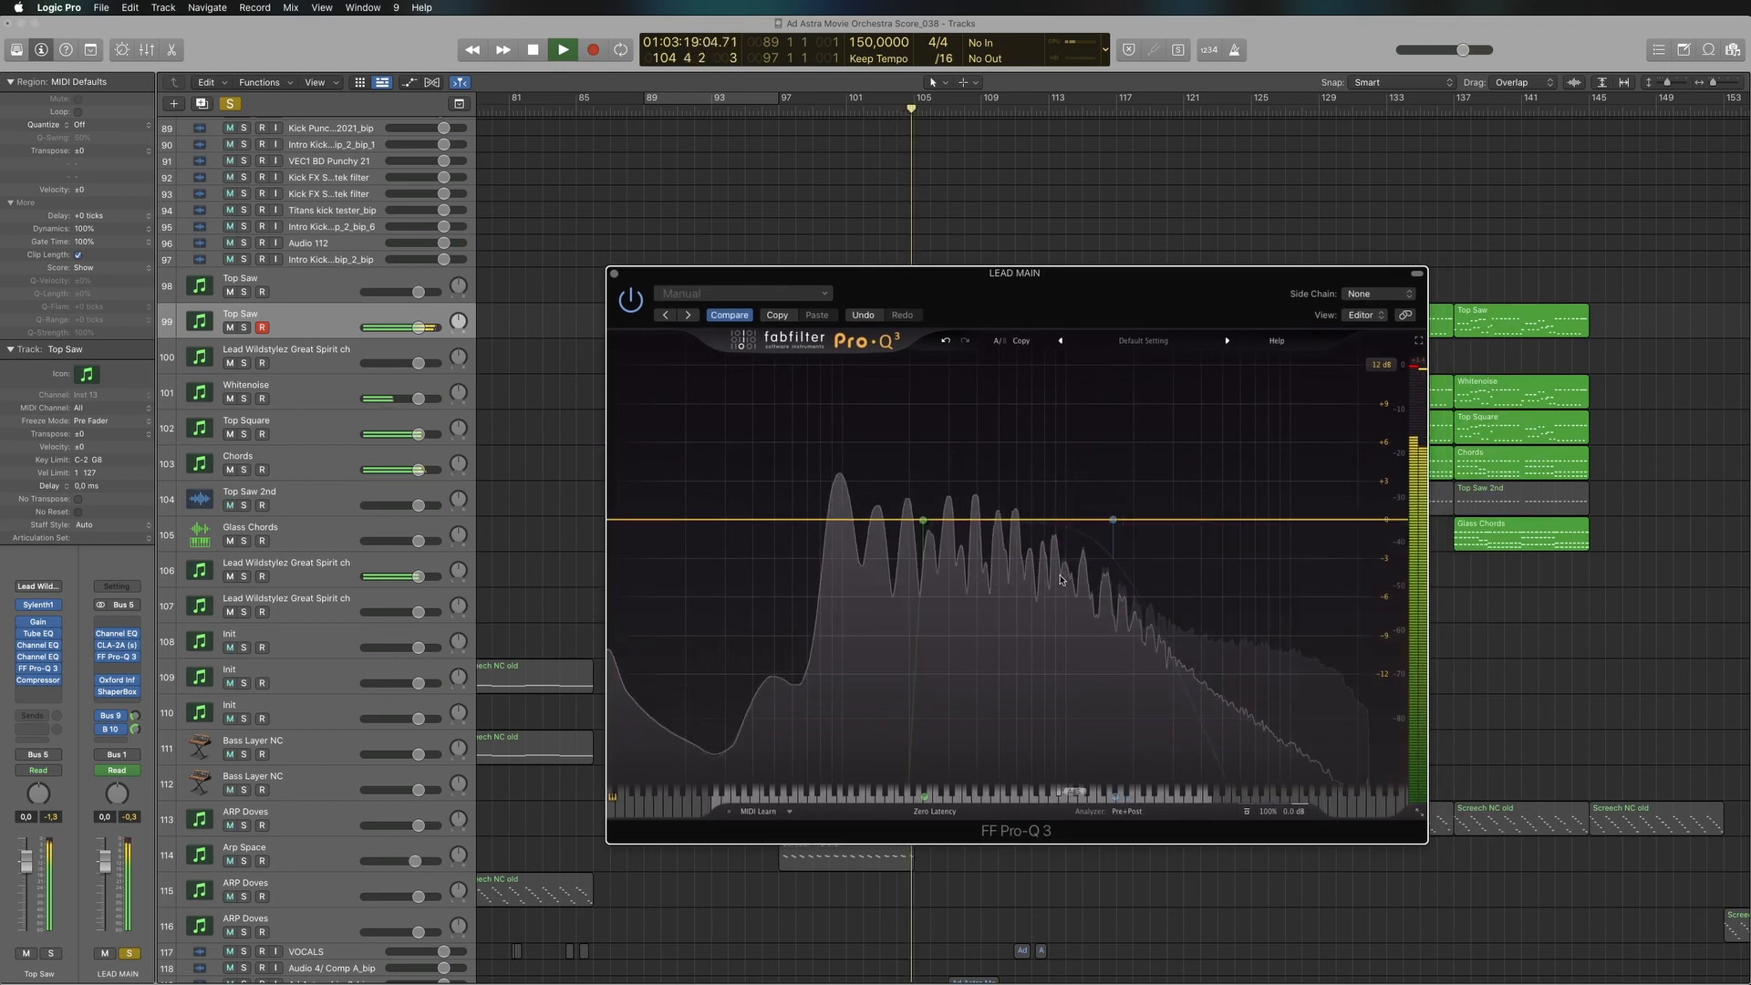
{"action": "left_click_drag", "start_coordinate": [979, 280], "coordinate": [977, 348]}
Bypass and re-enable the low-cut band on the soloed leads, then compare the soloed bus with the full mix, leaving solo off
{"action": "mouse_move", "coordinate": [922, 591]}
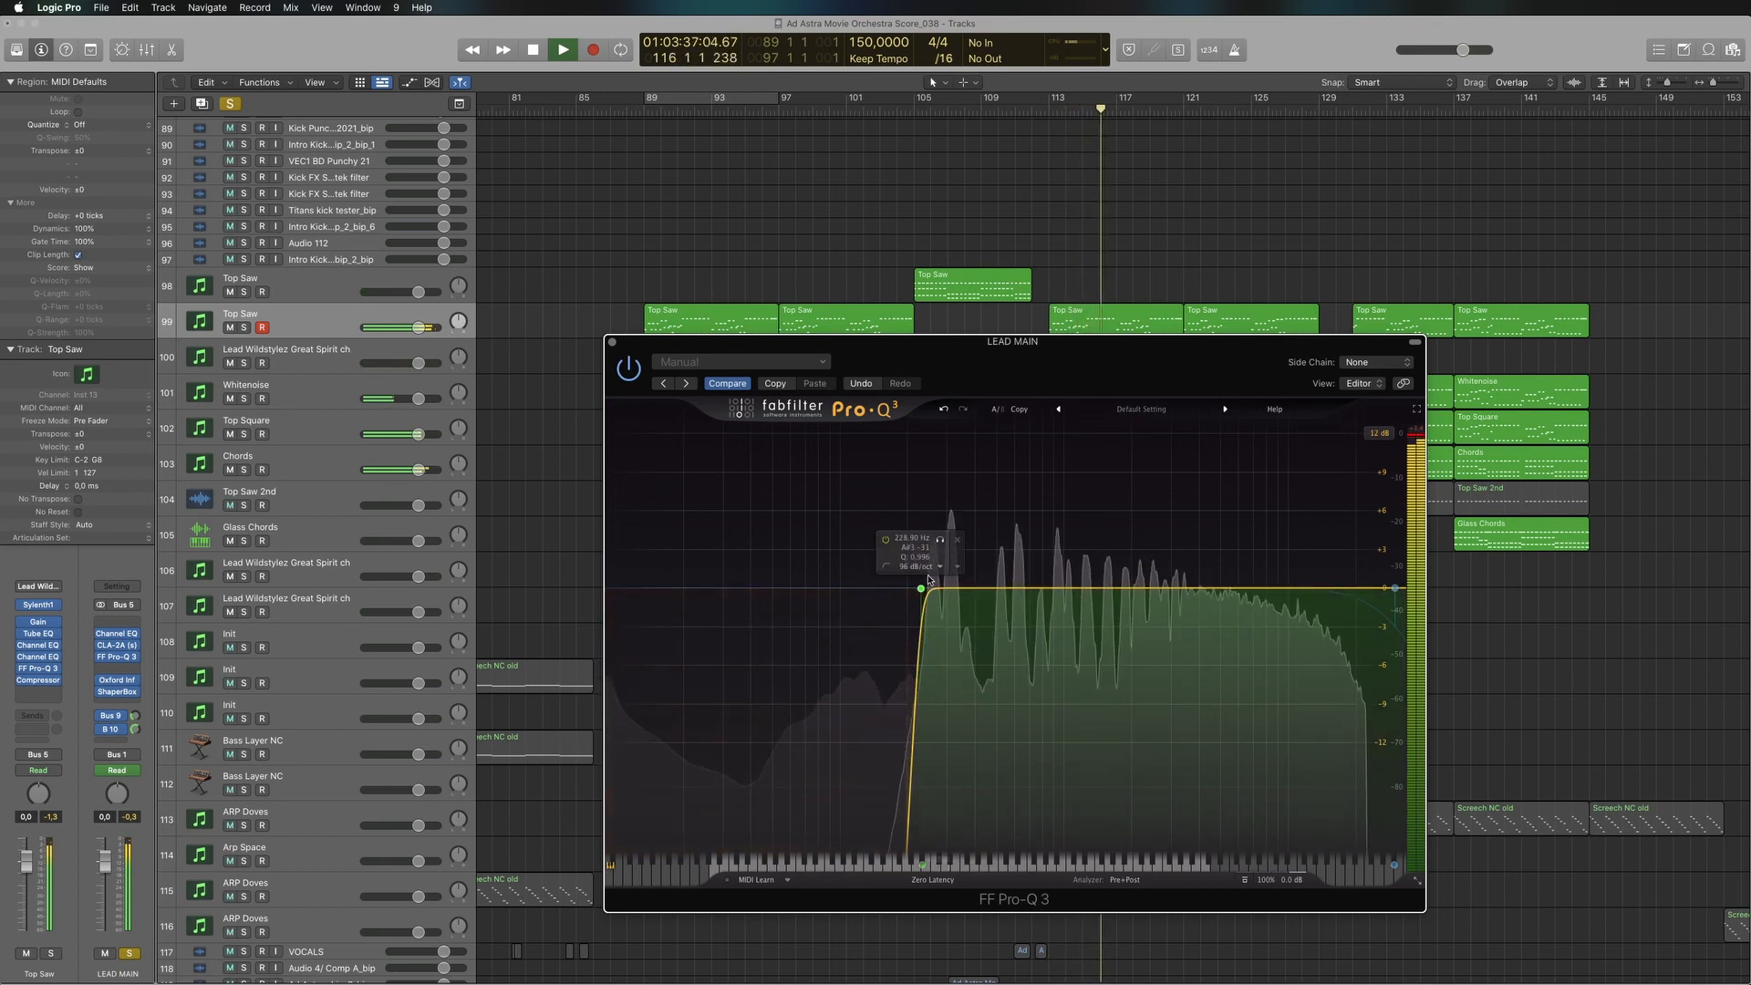
{"action": "left_click", "coordinate": [887, 542]}
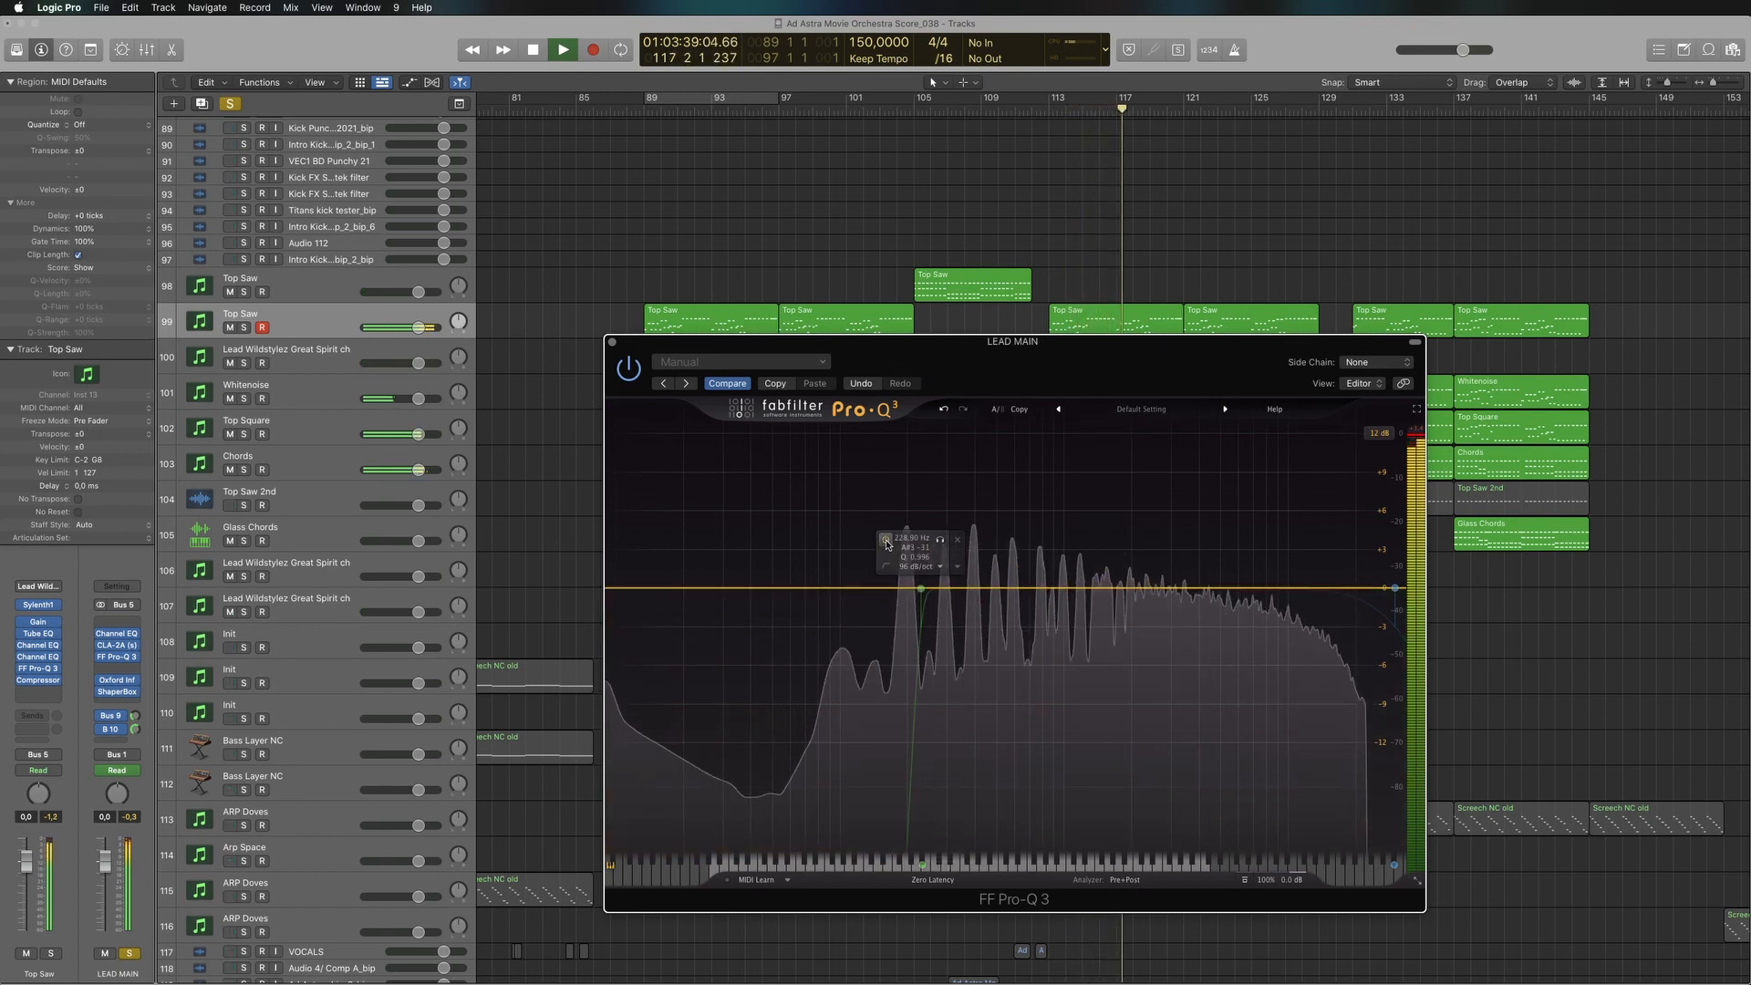
{"action": "left_click", "coordinate": [888, 542]}
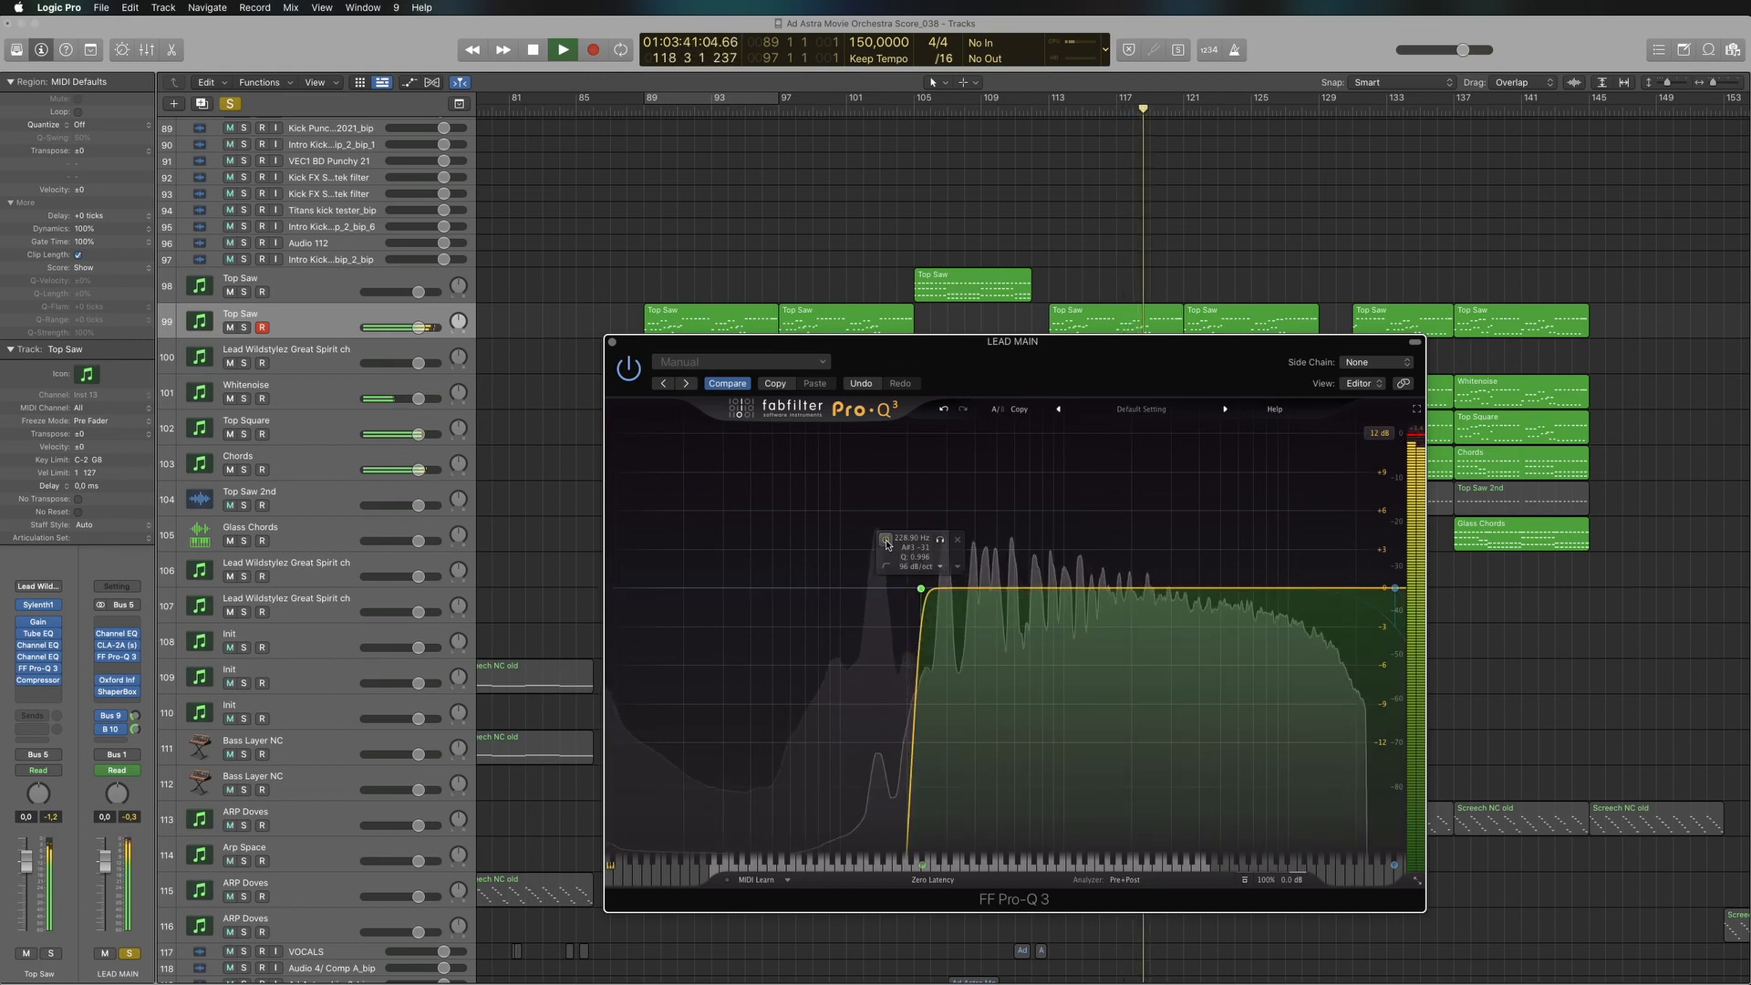
{"action": "left_click", "coordinate": [131, 953]}
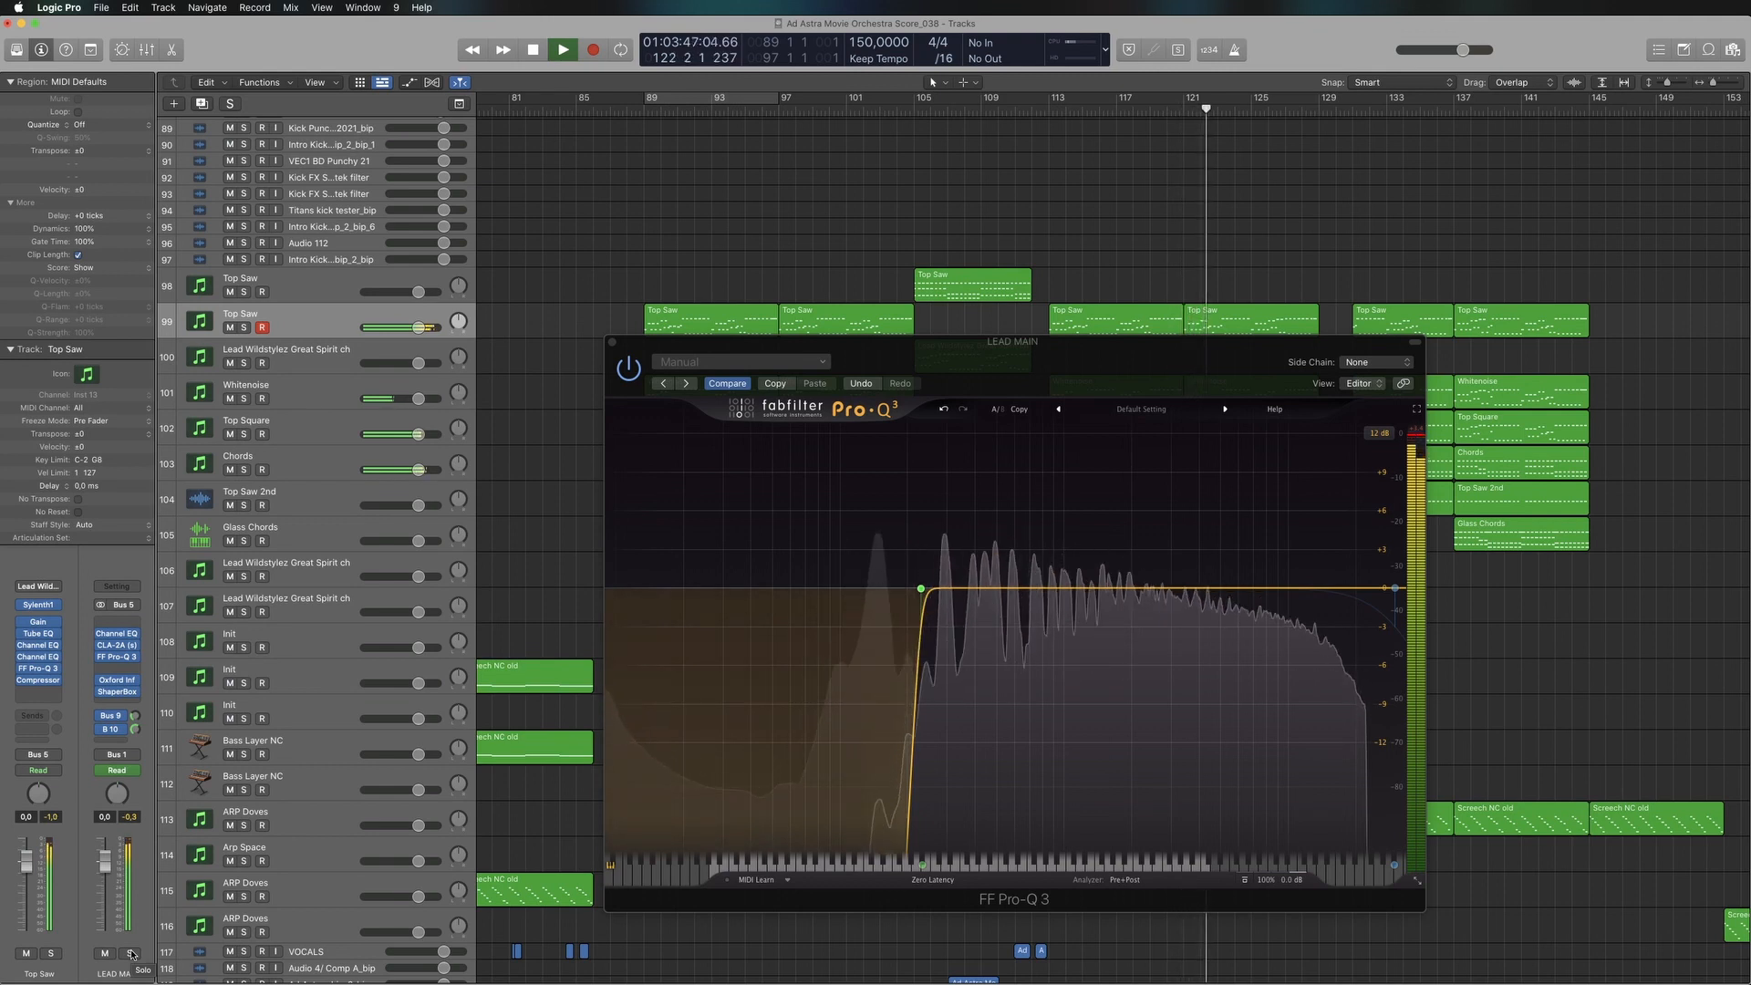
{"action": "left_click", "coordinate": [131, 953]}
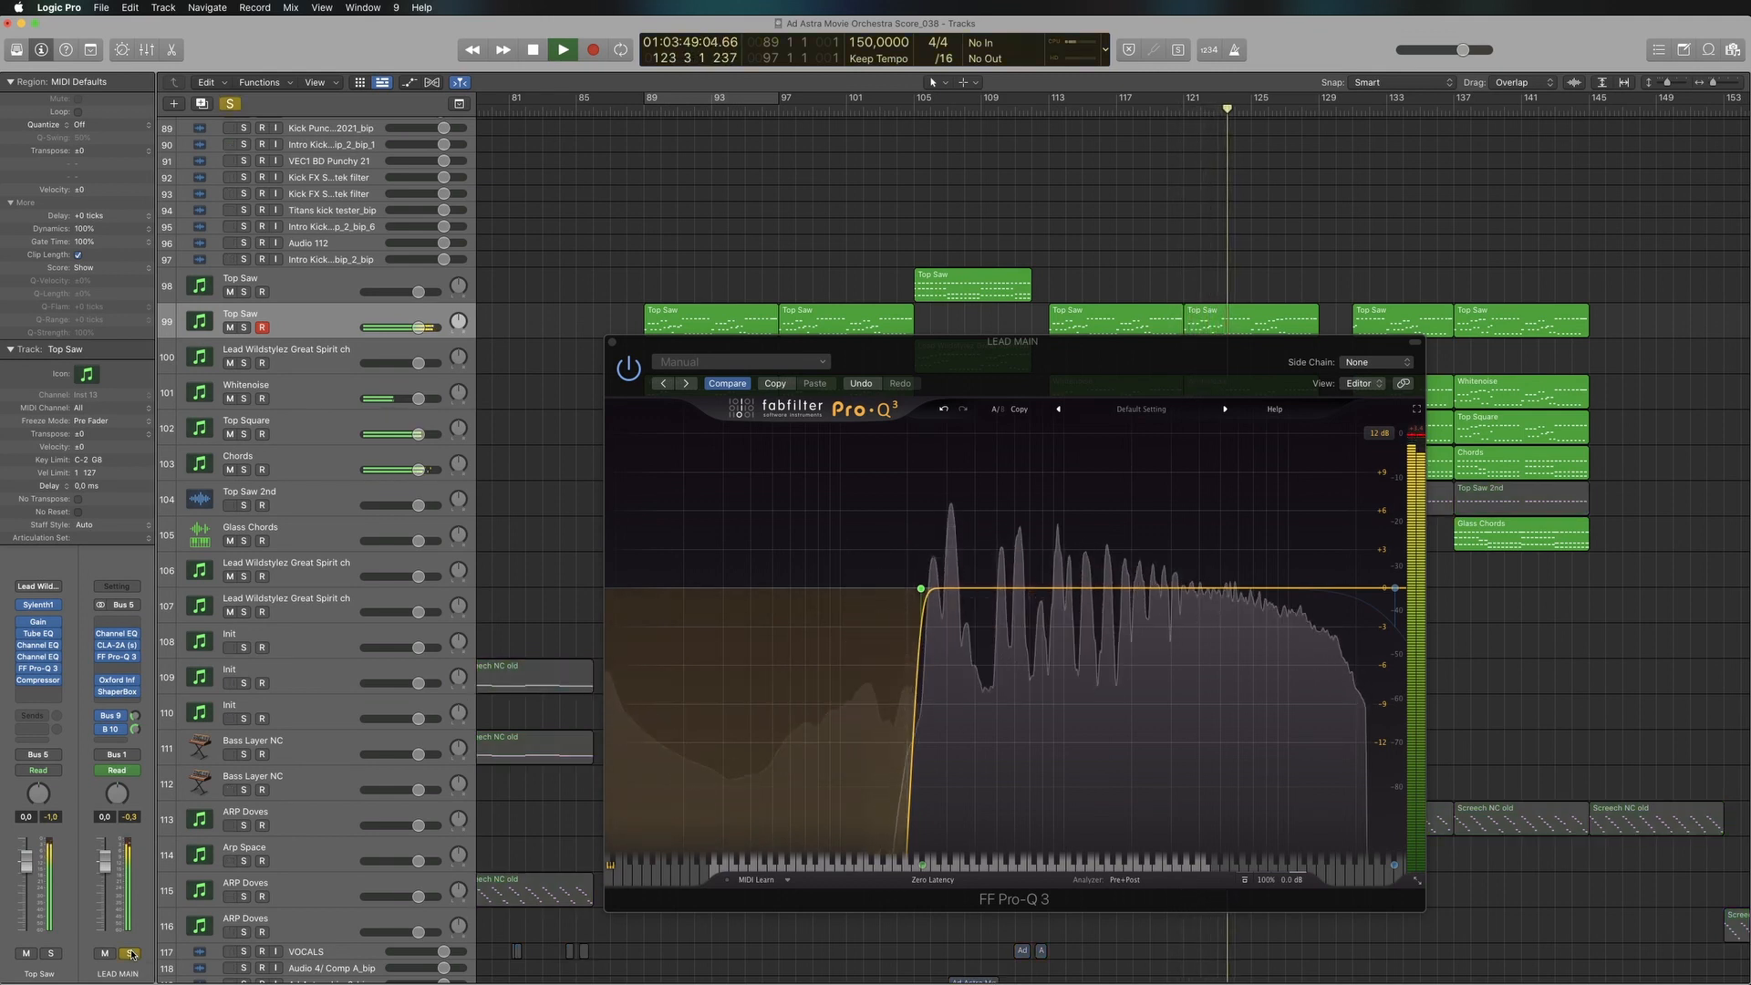
{"action": "left_click", "coordinate": [132, 953]}
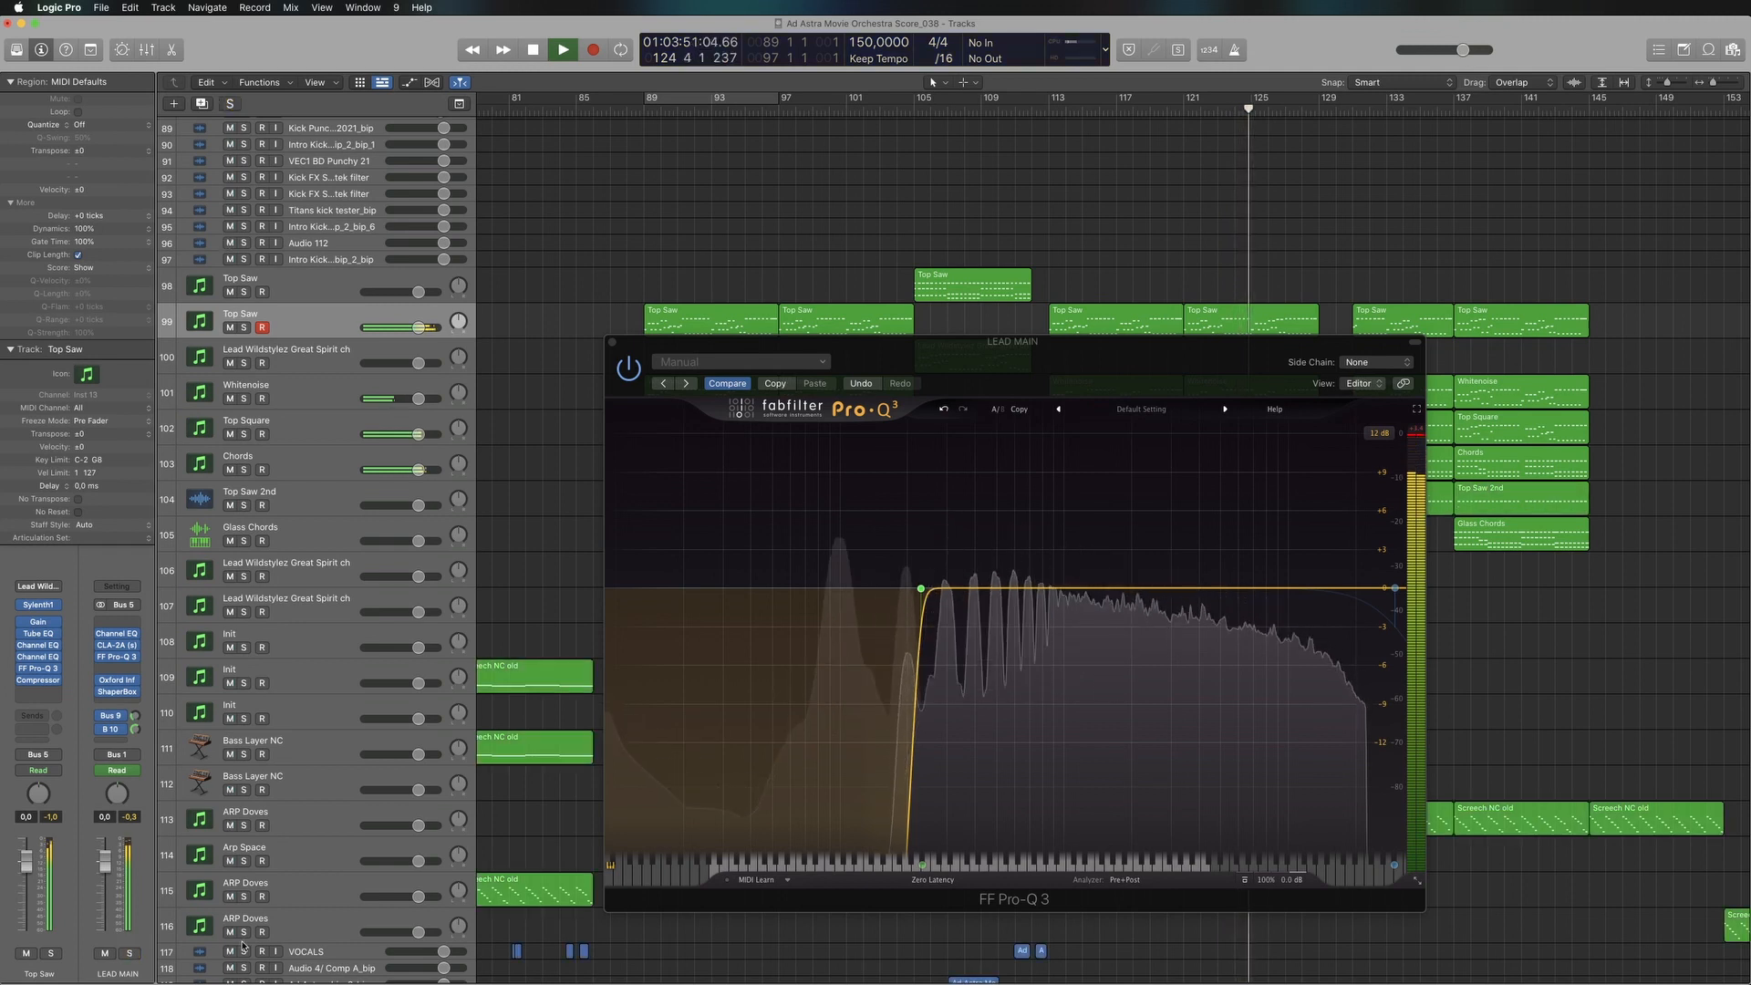
Switch the low-cut band off and on three times to hear how it cleans up the leads in the full mix
{"action": "left_click", "coordinate": [885, 540]}
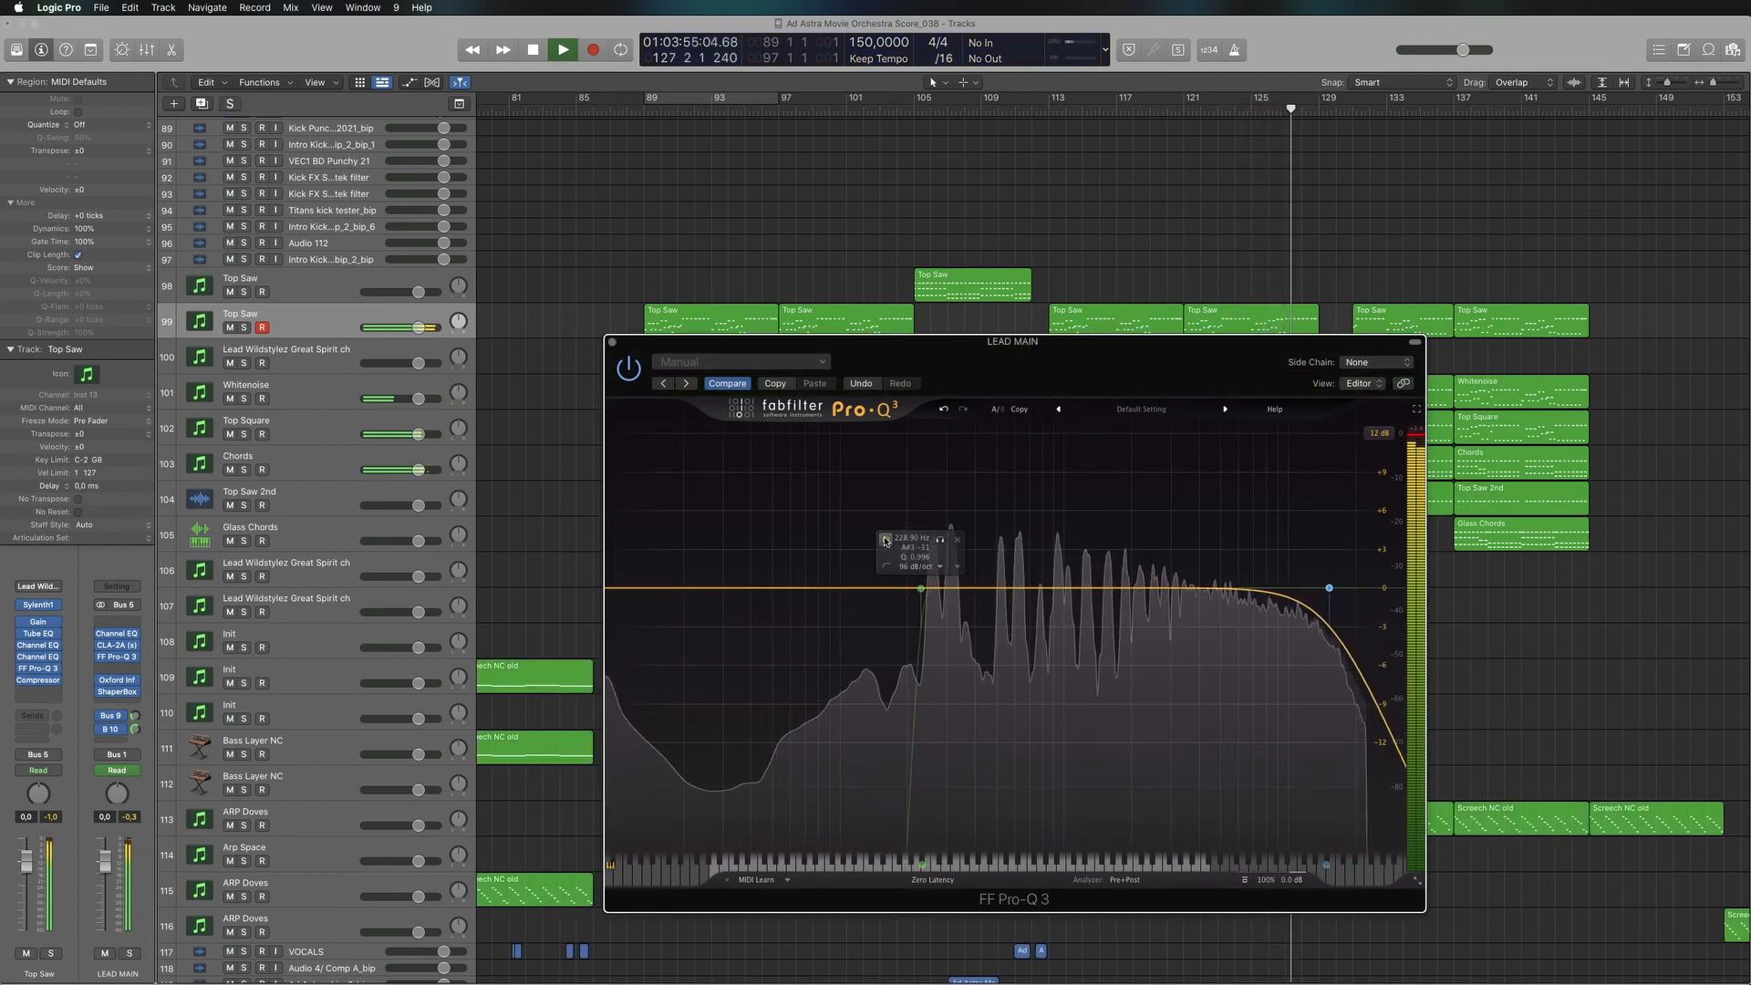
{"action": "left_click", "coordinate": [884, 540]}
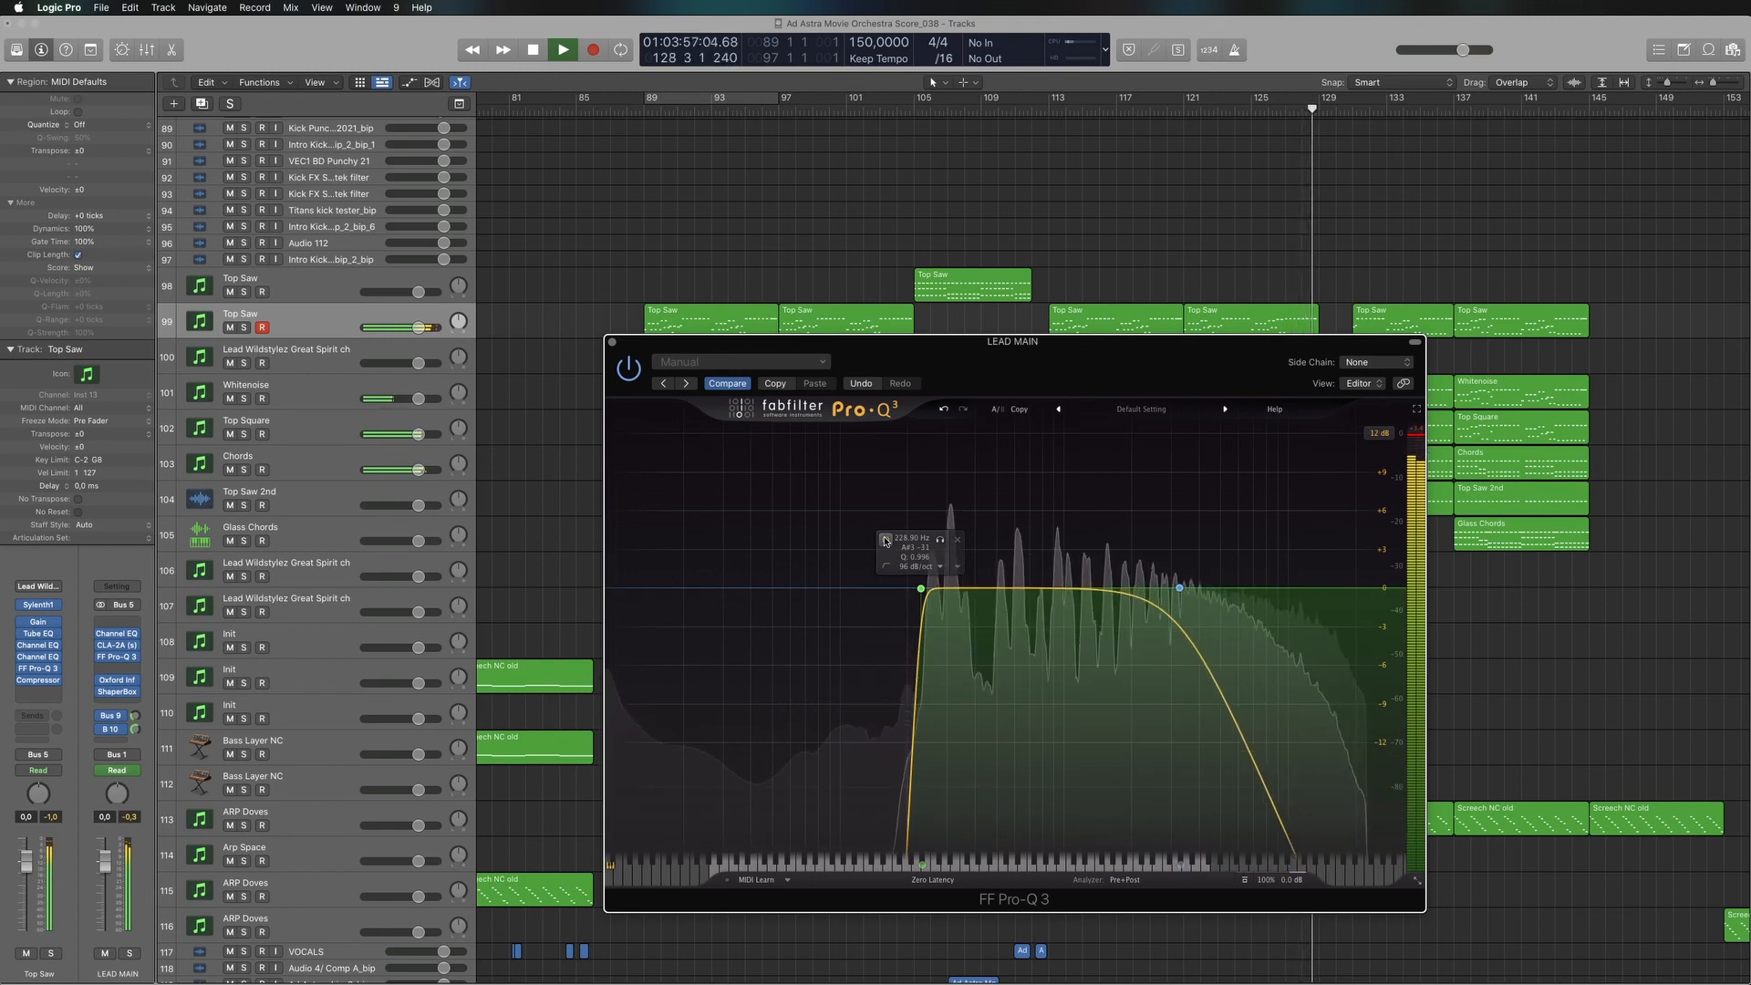
{"action": "left_click", "coordinate": [885, 540]}
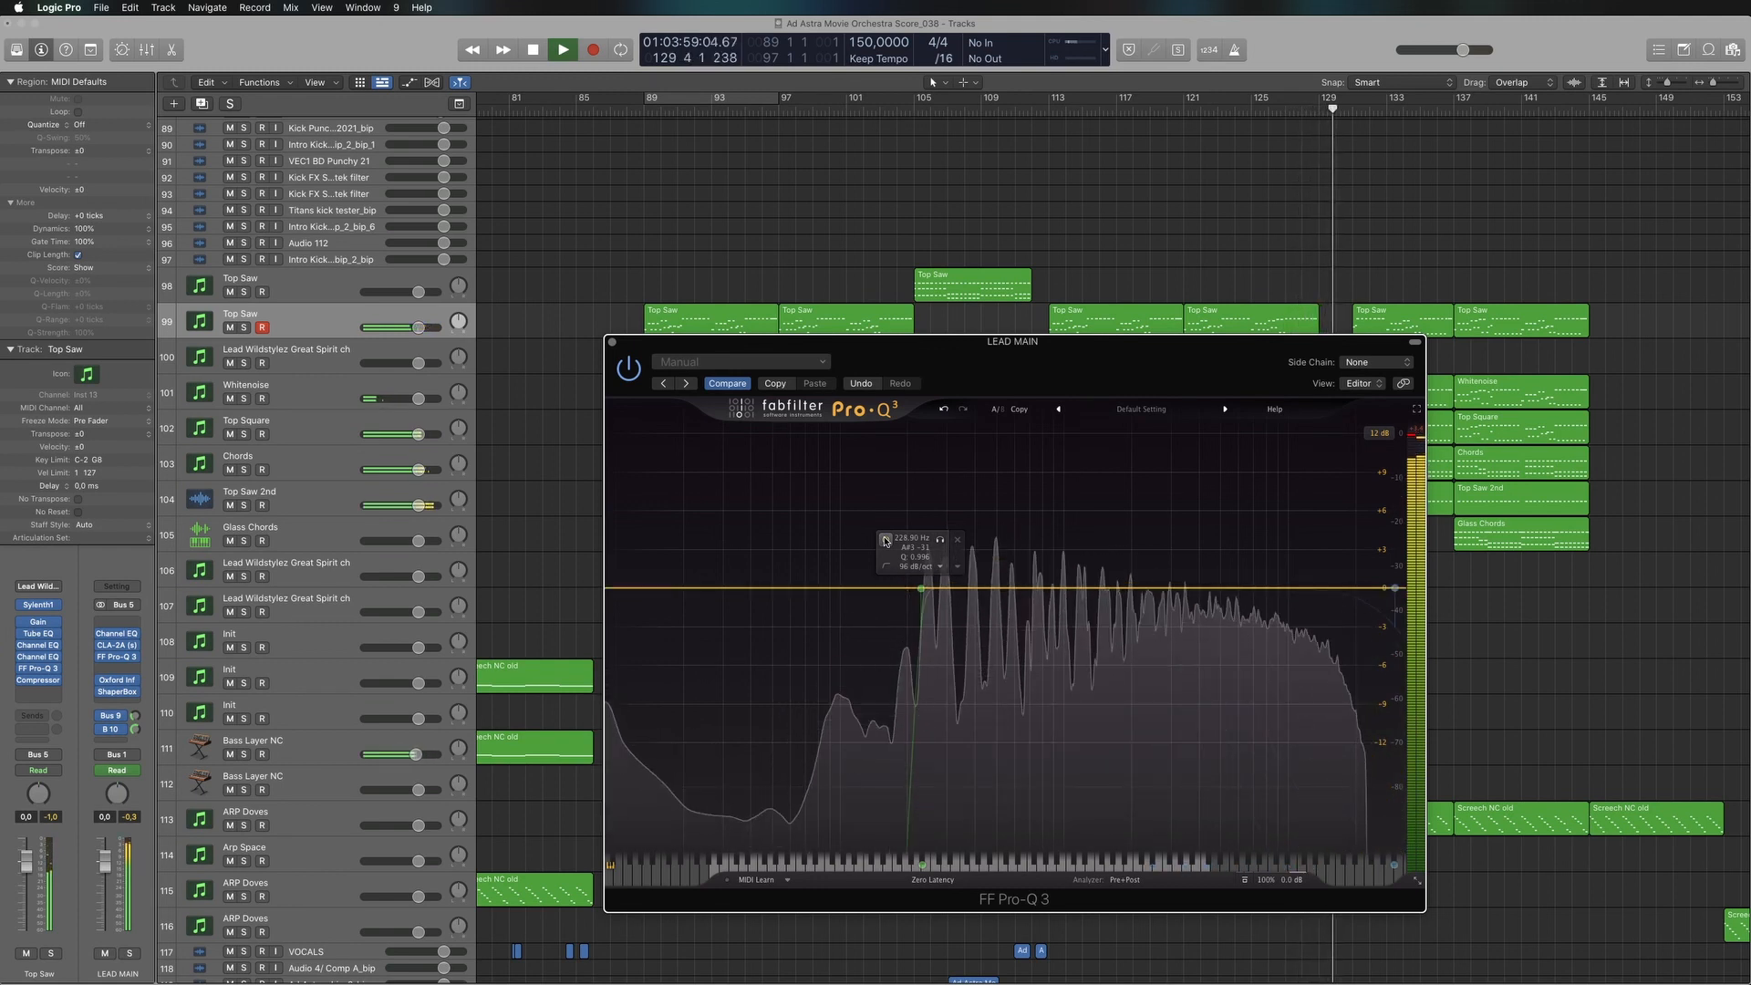
{"action": "left_click", "coordinate": [885, 540]}
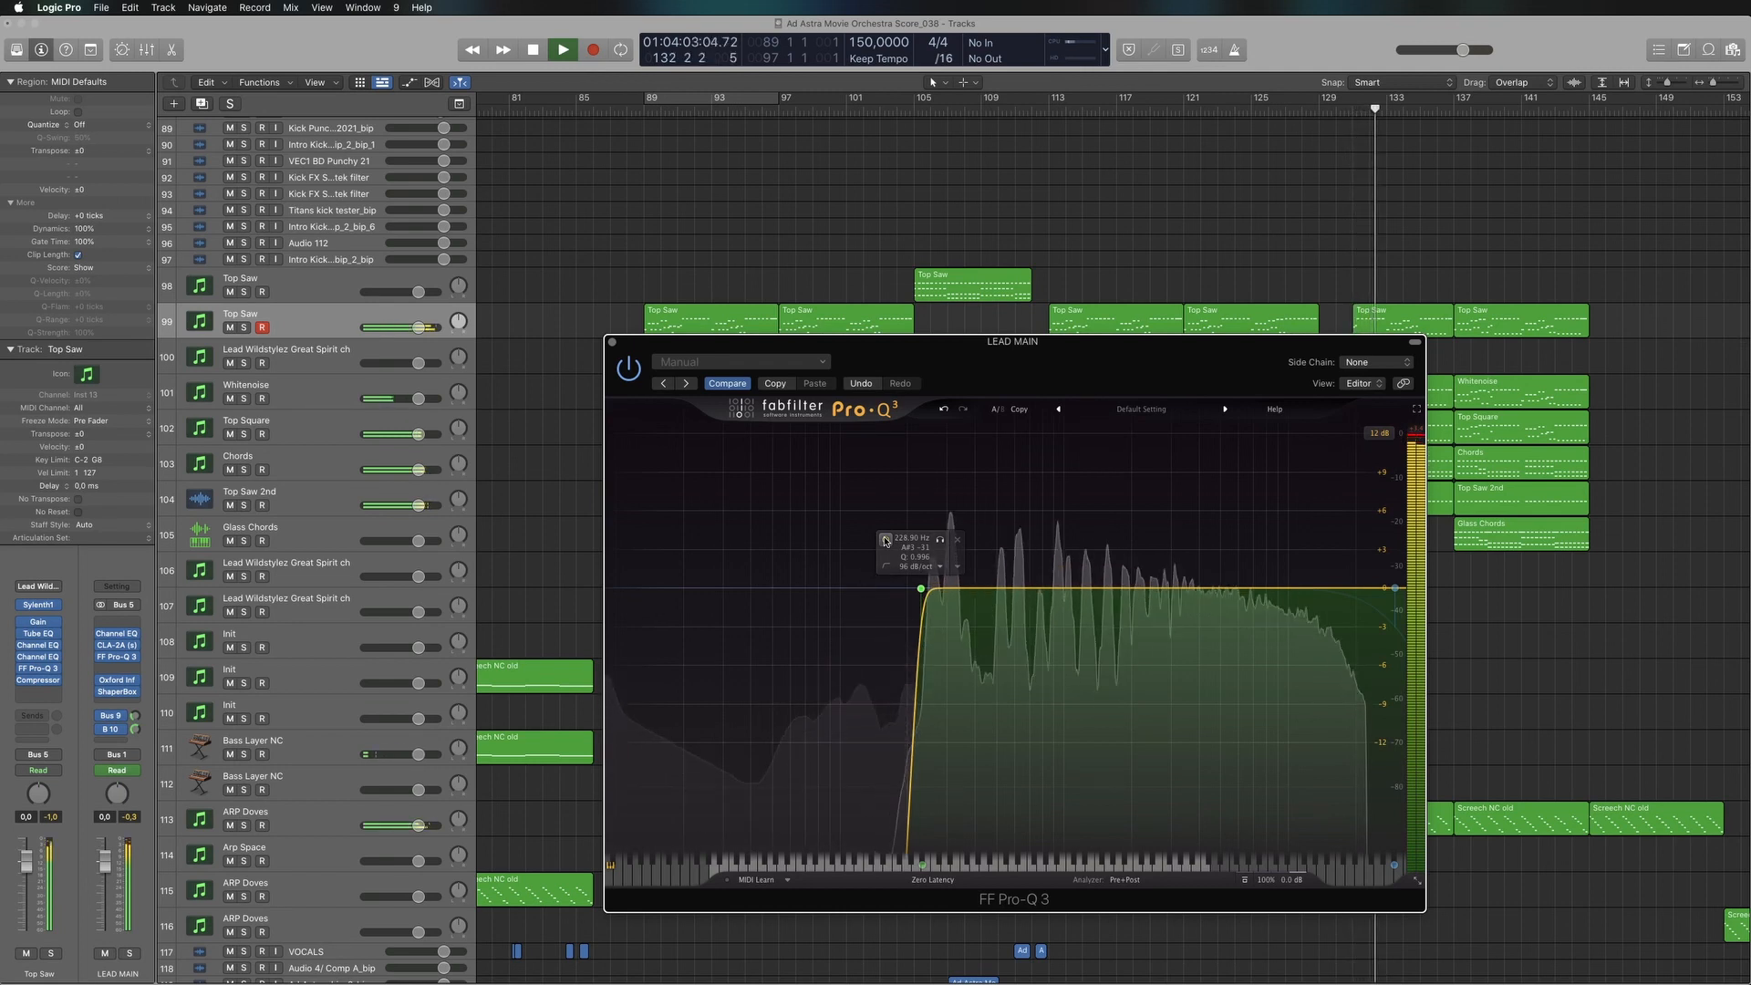
{"action": "left_click", "coordinate": [884, 540]}
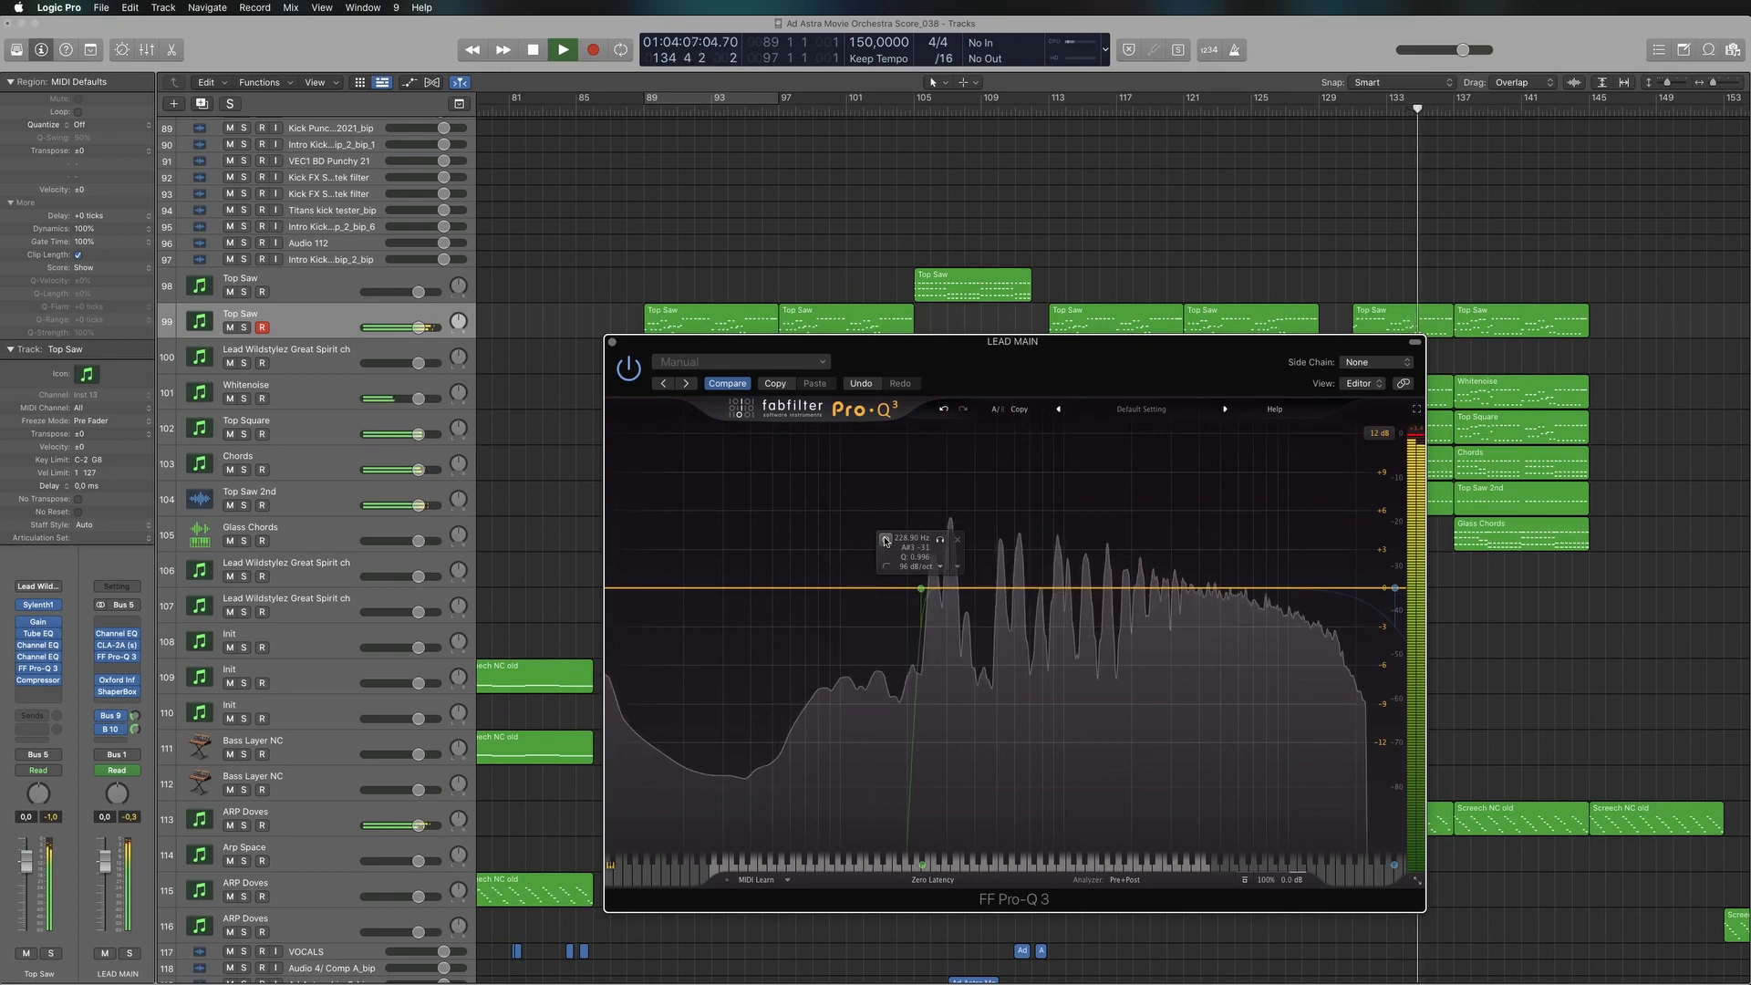
{"action": "left_click", "coordinate": [885, 540]}
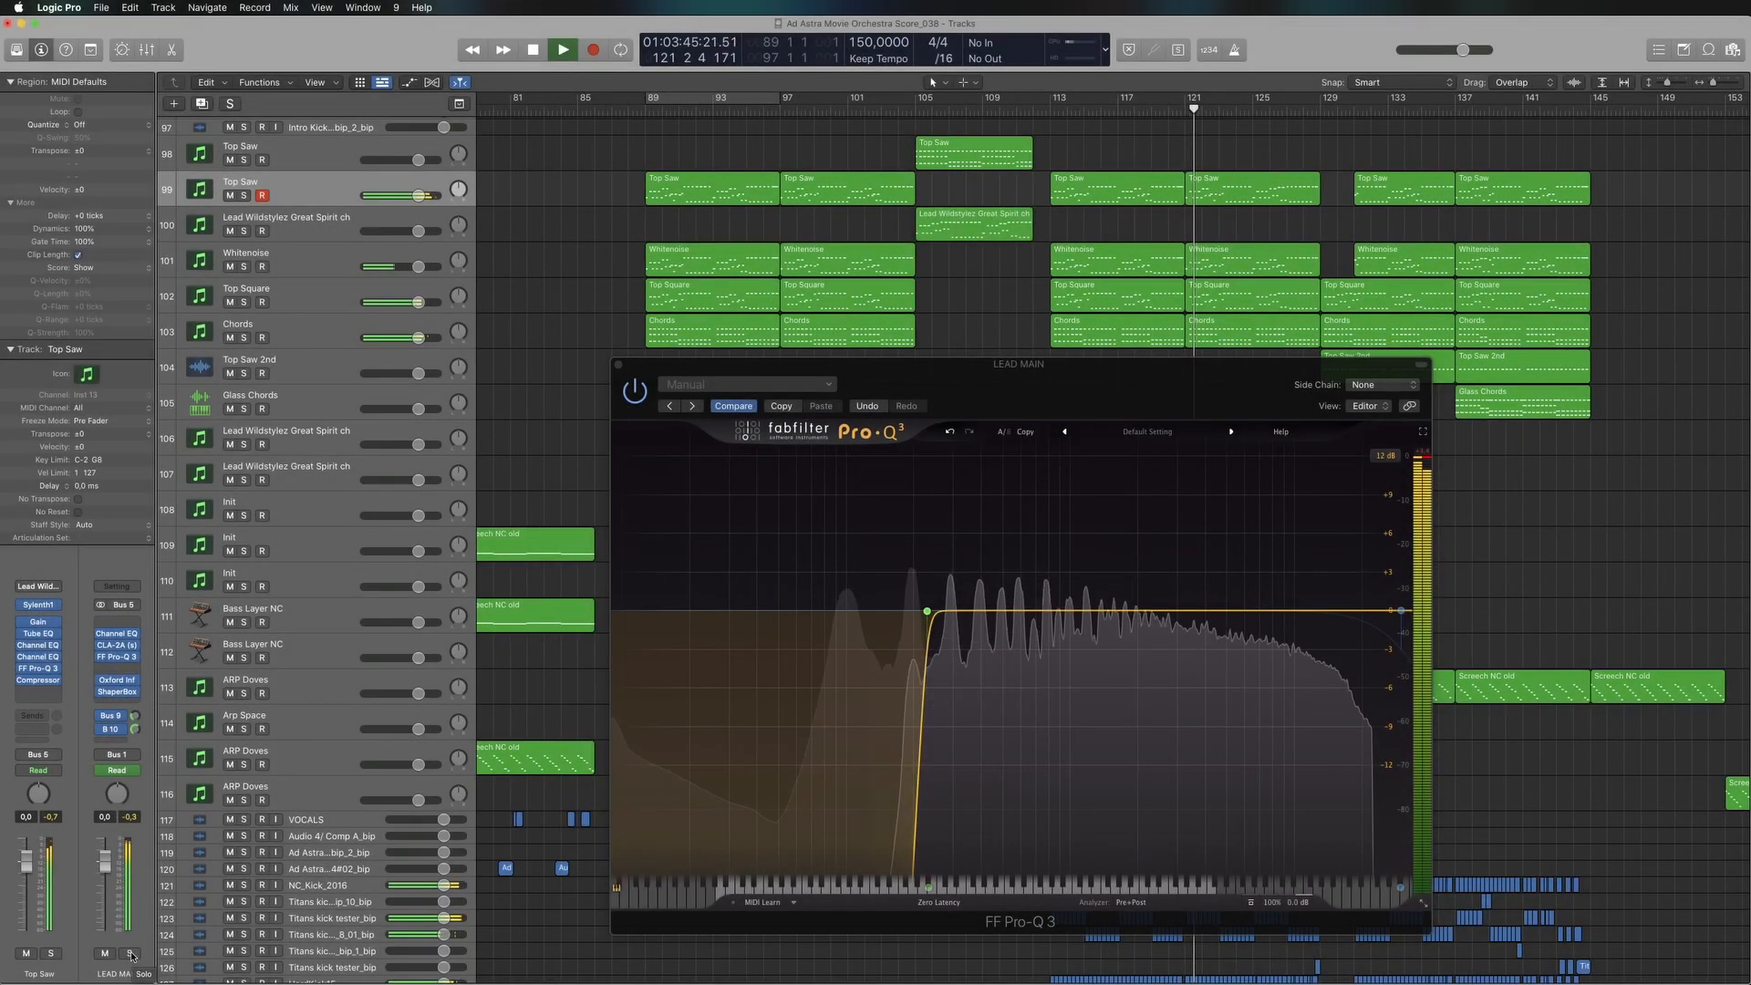
Replay the full mix from about bar 121, toggling the low-cut band three times, then briefly solo the LEAD MAIN bus
{"action": "mouse_move", "coordinate": [919, 608]}
{"action": "left_click", "coordinate": [894, 563]}
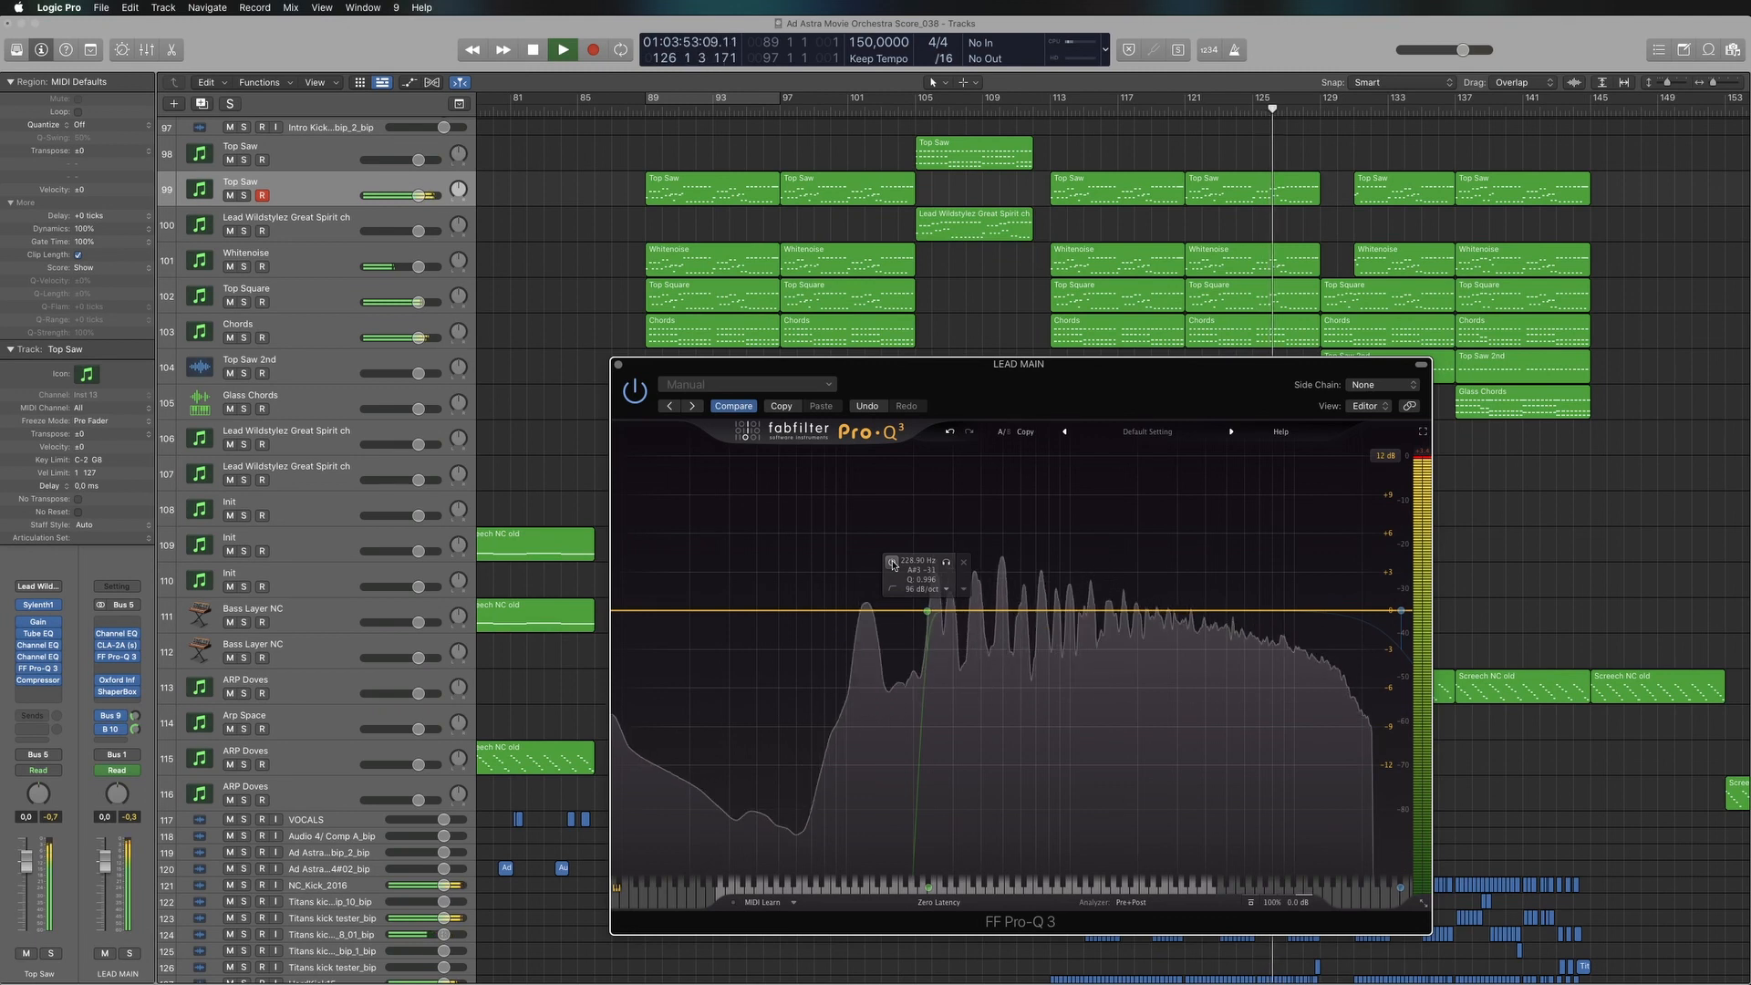
{"action": "left_click", "coordinate": [892, 563]}
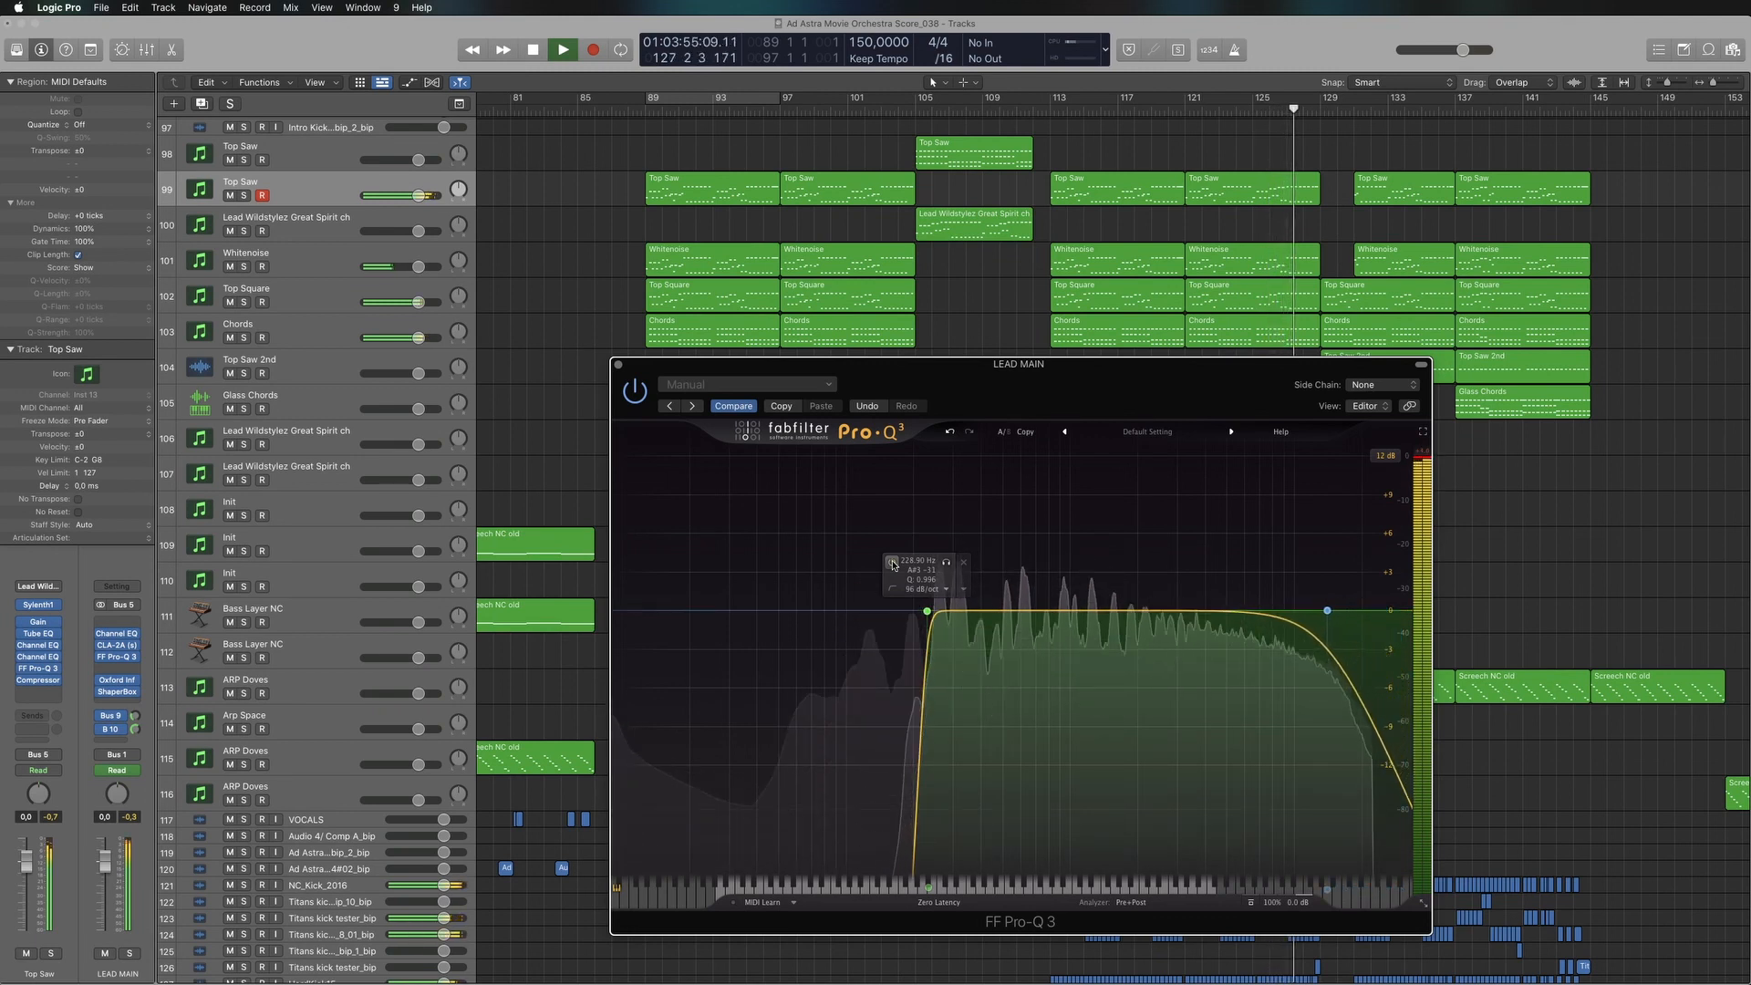
{"action": "left_click", "coordinate": [893, 564]}
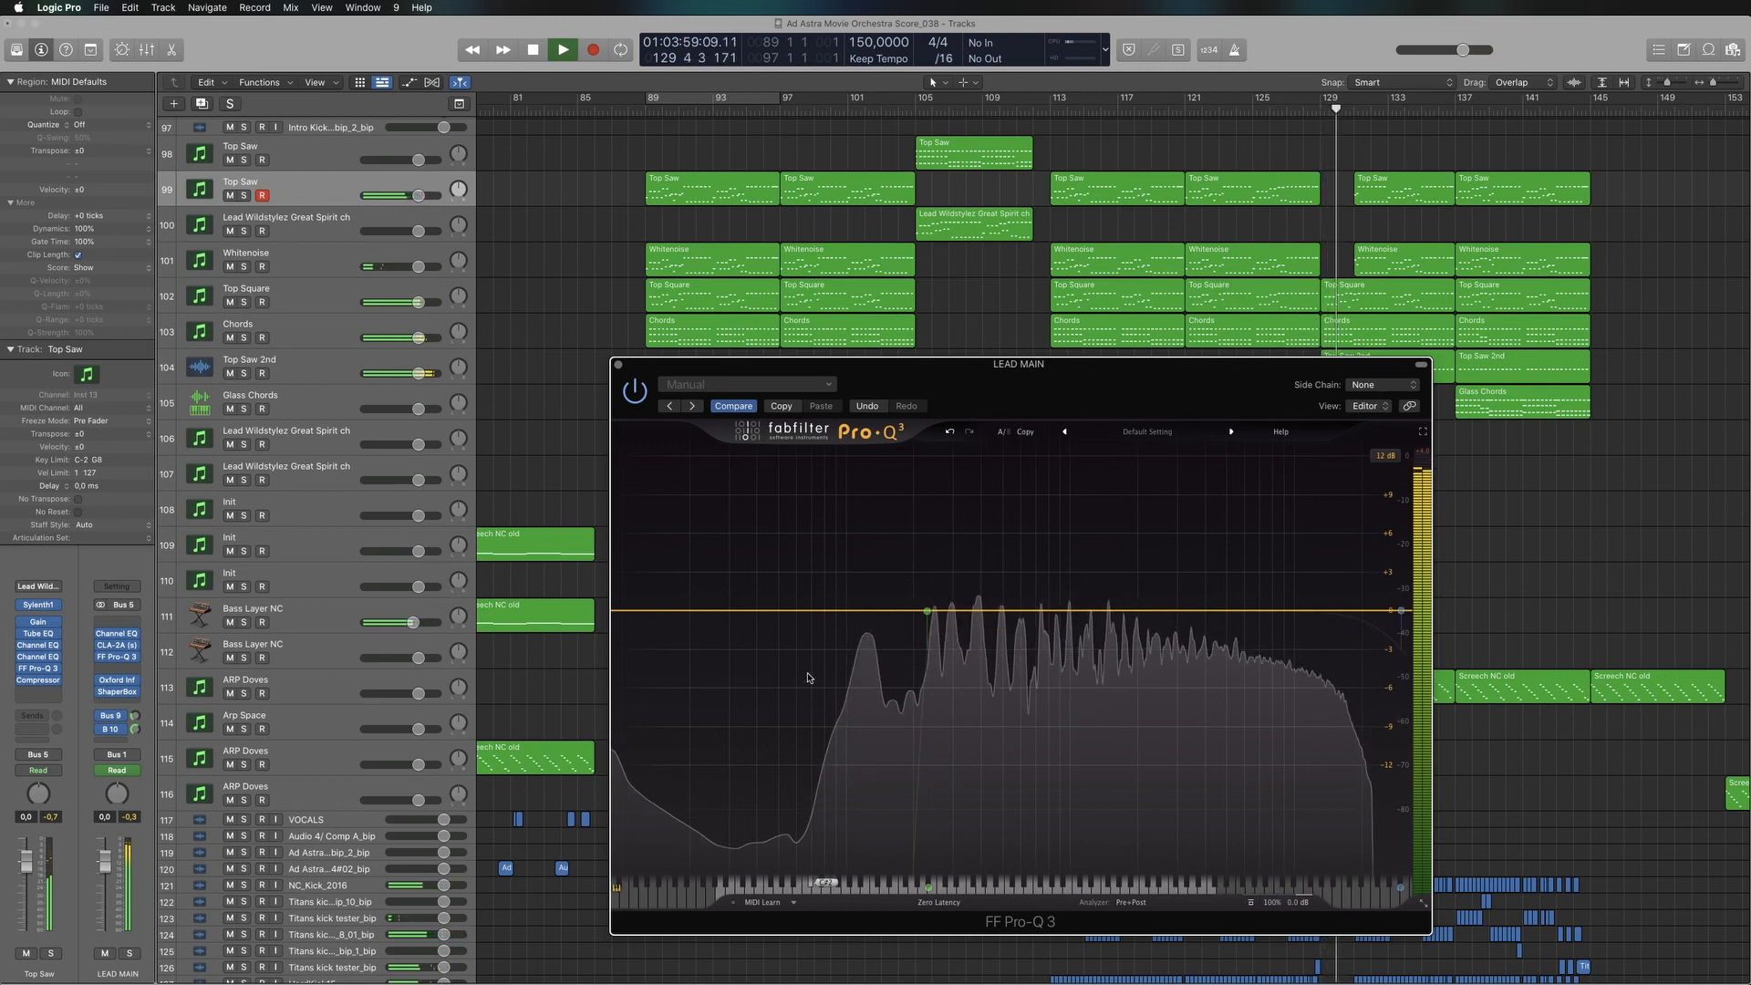
{"action": "left_click", "coordinate": [892, 563]}
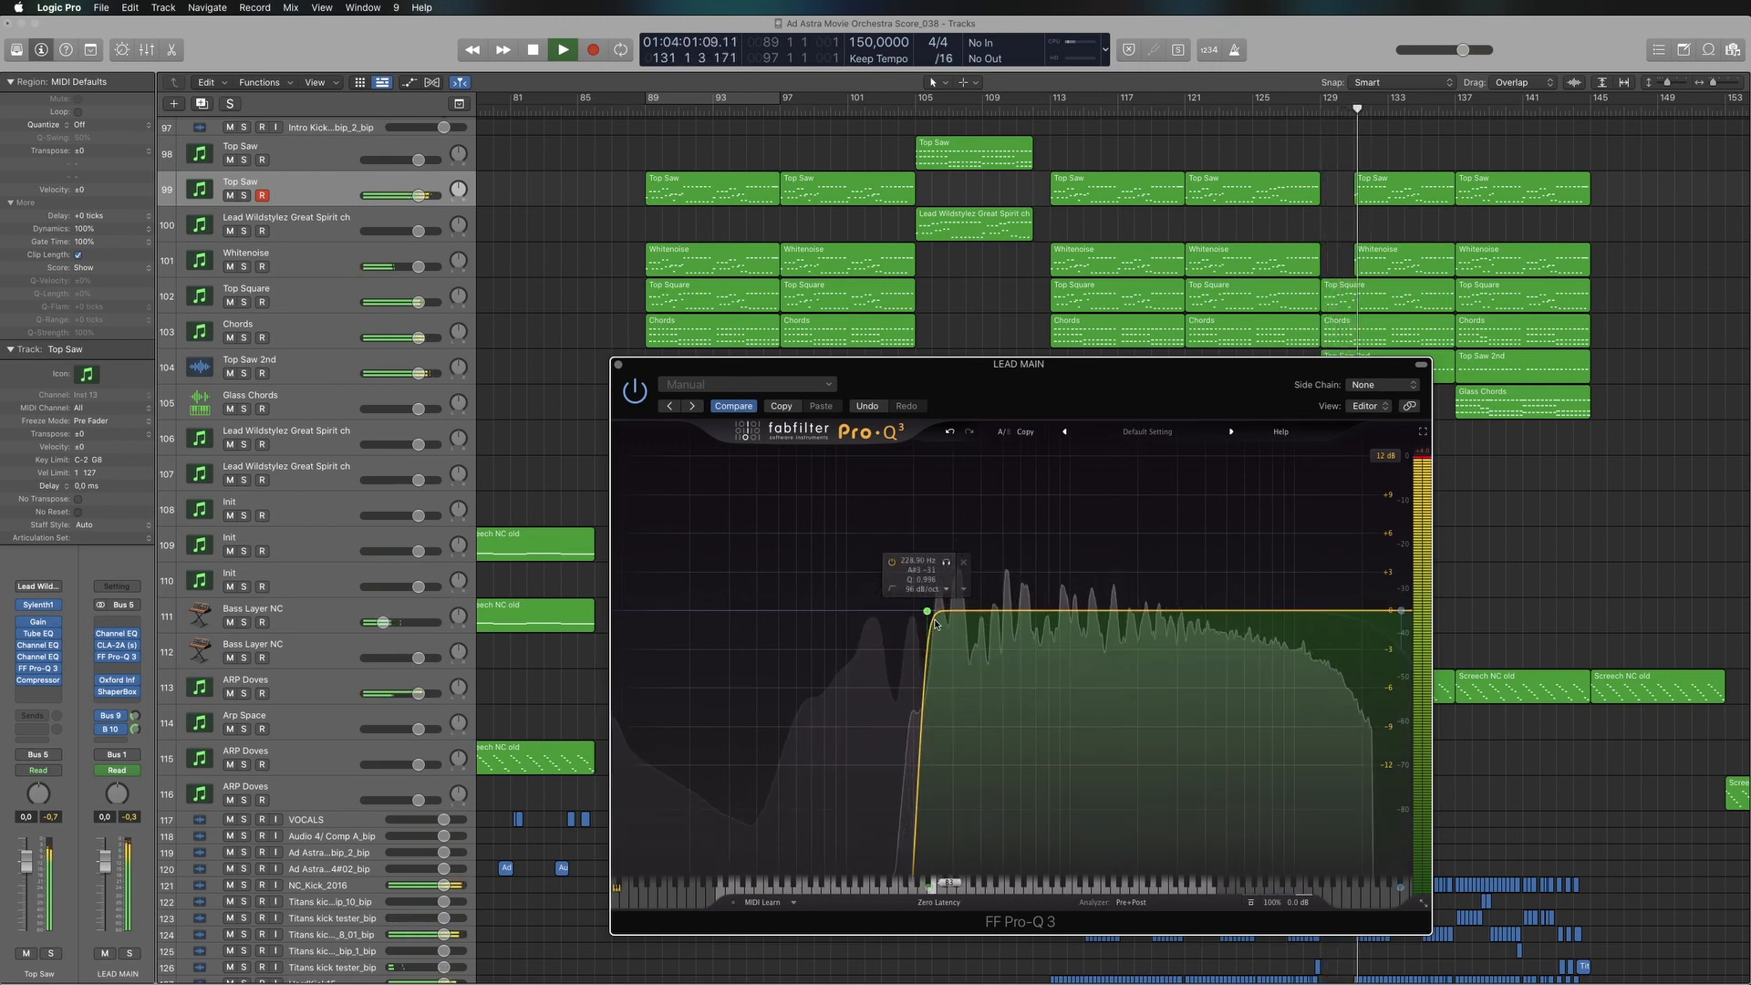
{"action": "left_click", "coordinate": [893, 565]}
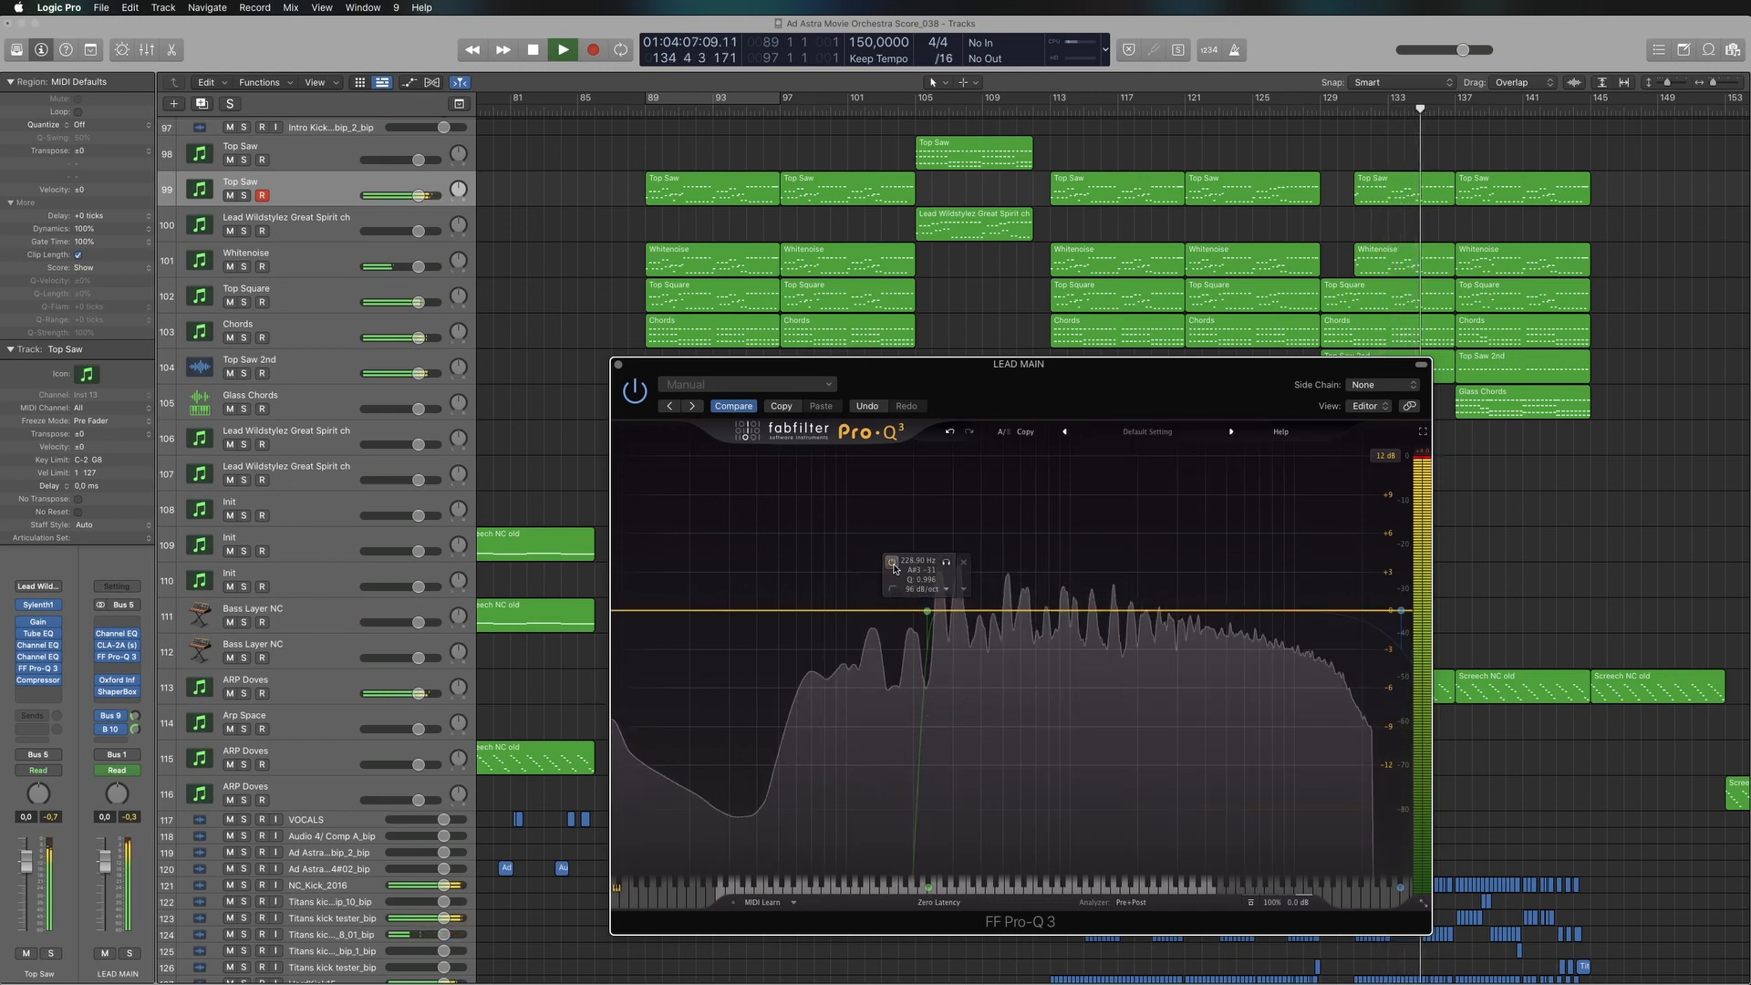
{"action": "left_click", "coordinate": [893, 565]}
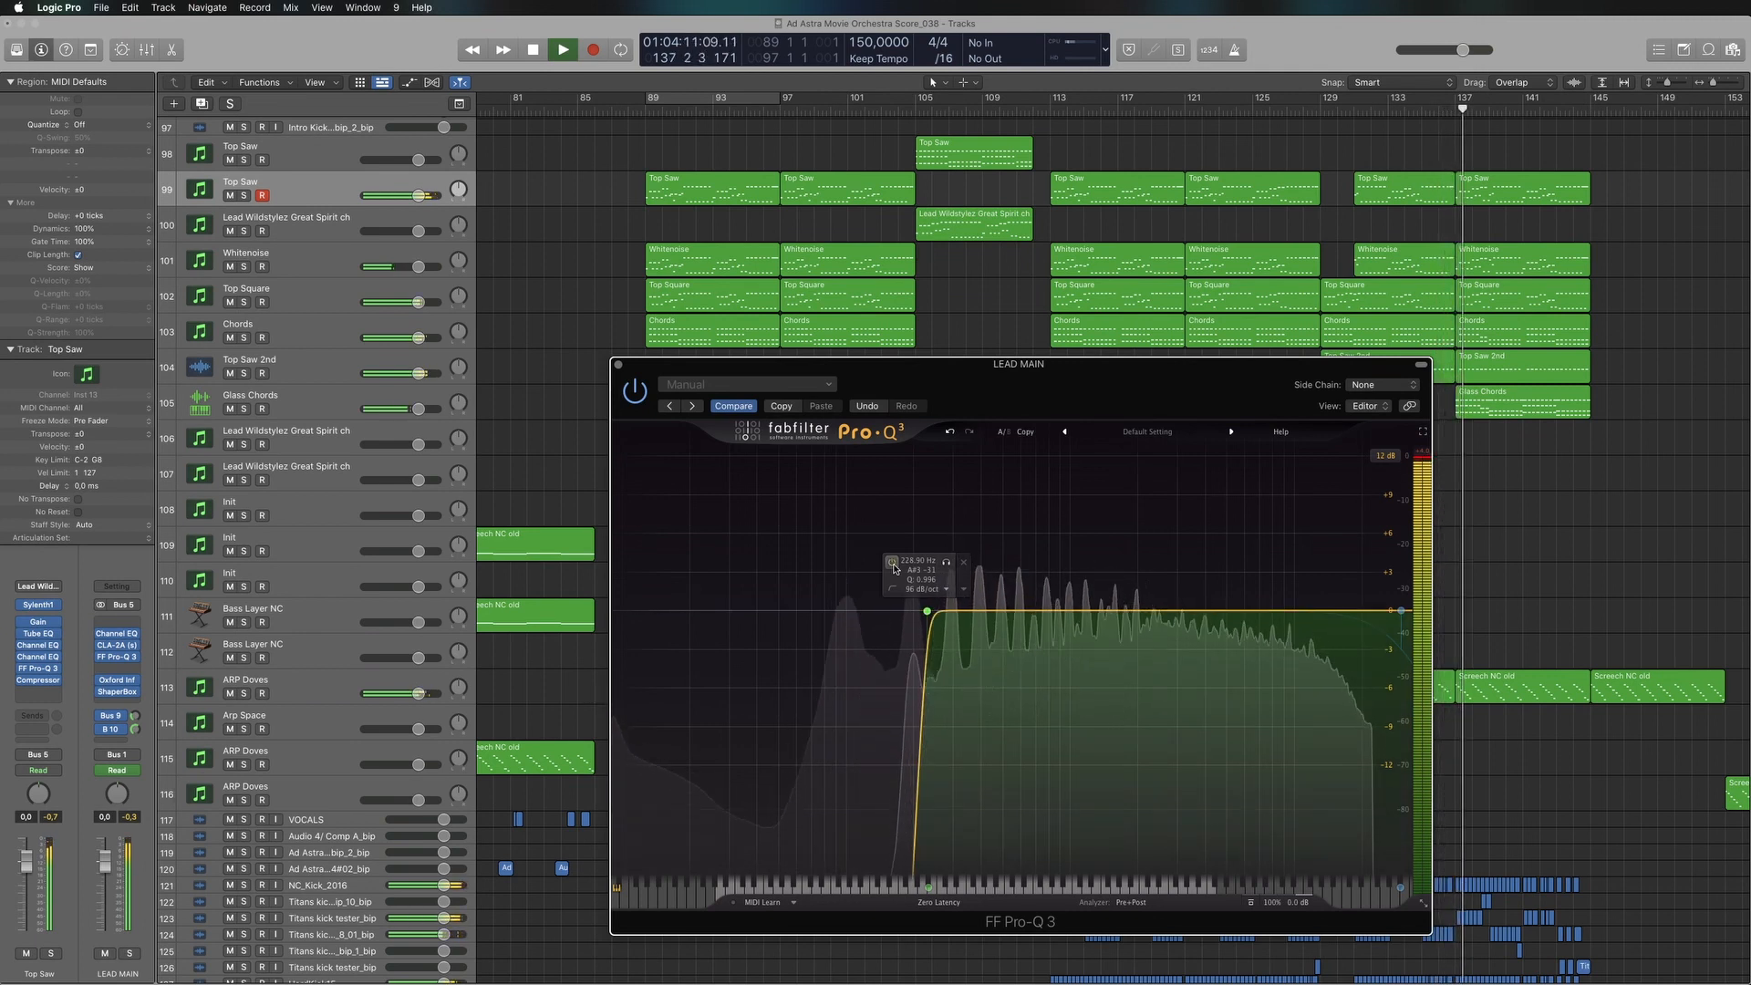
{"action": "left_click", "coordinate": [129, 953]}
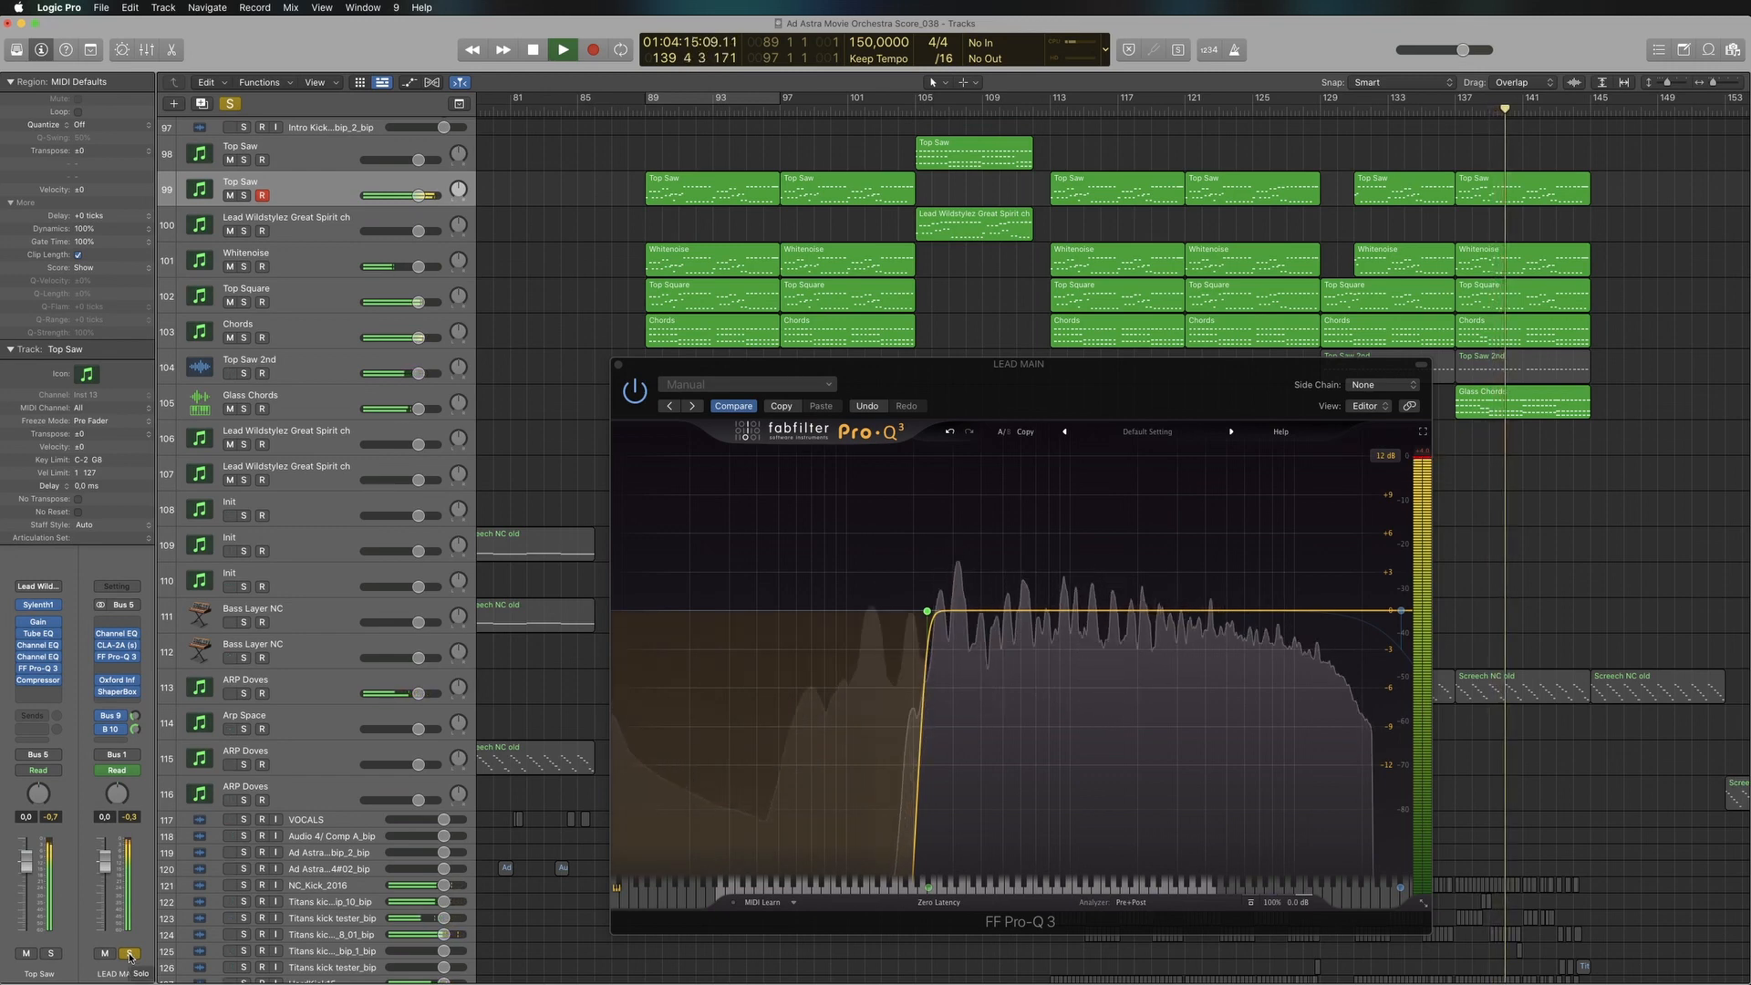
{"action": "left_click", "coordinate": [129, 954]}
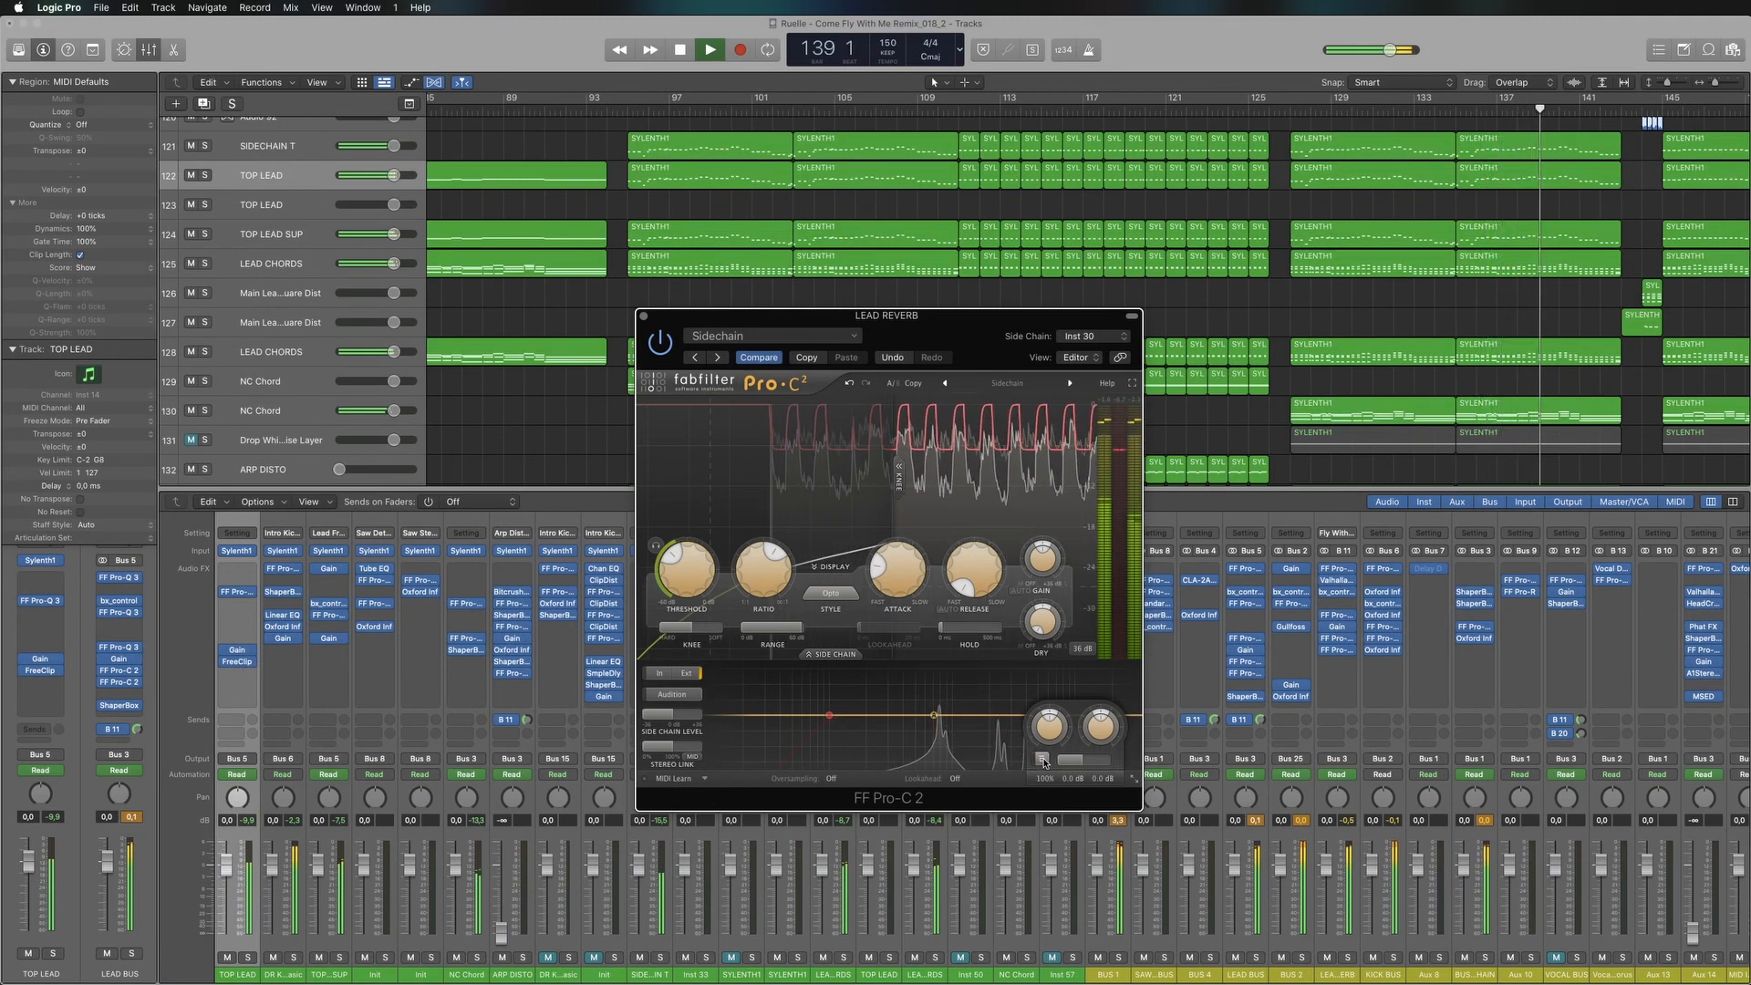
Compare the lead reverb with the Sidechain FF Pro-C 2 bypassed and active on LEAD REVERB, leaving it active and stopping playback
{"action": "left_click", "coordinate": [1044, 763]}
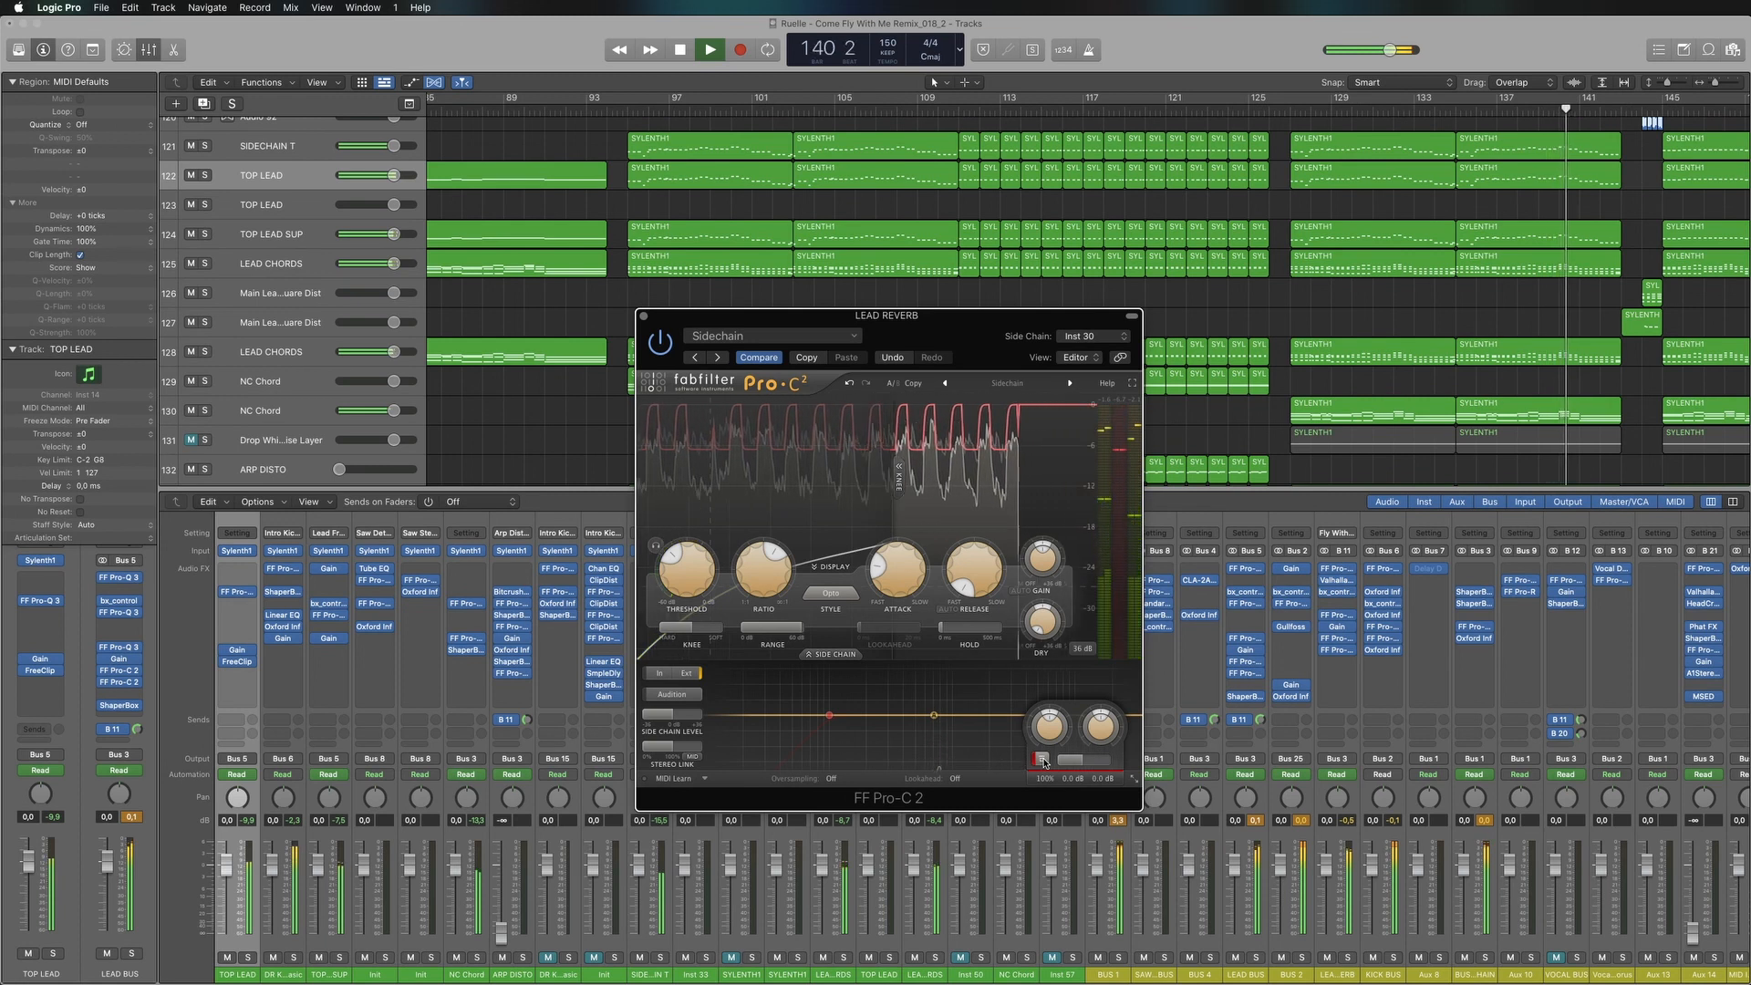
{"action": "left_click", "coordinate": [1045, 763]}
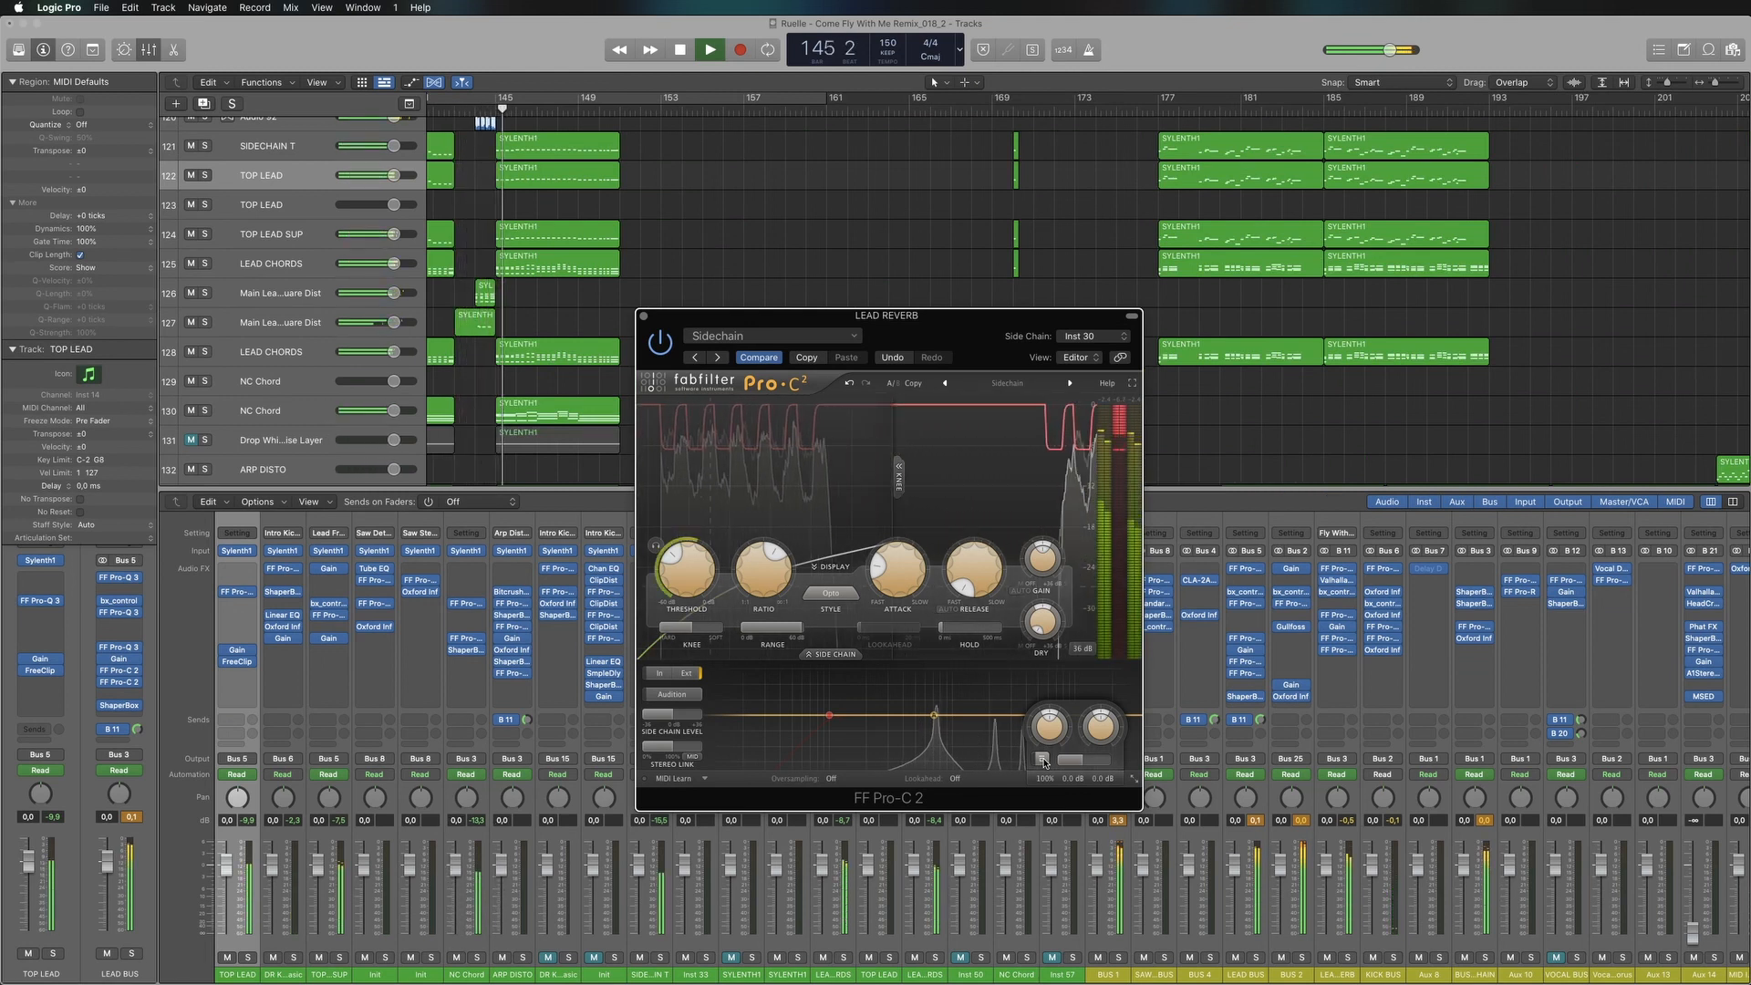
{"action": "left_click", "coordinate": [1045, 762]}
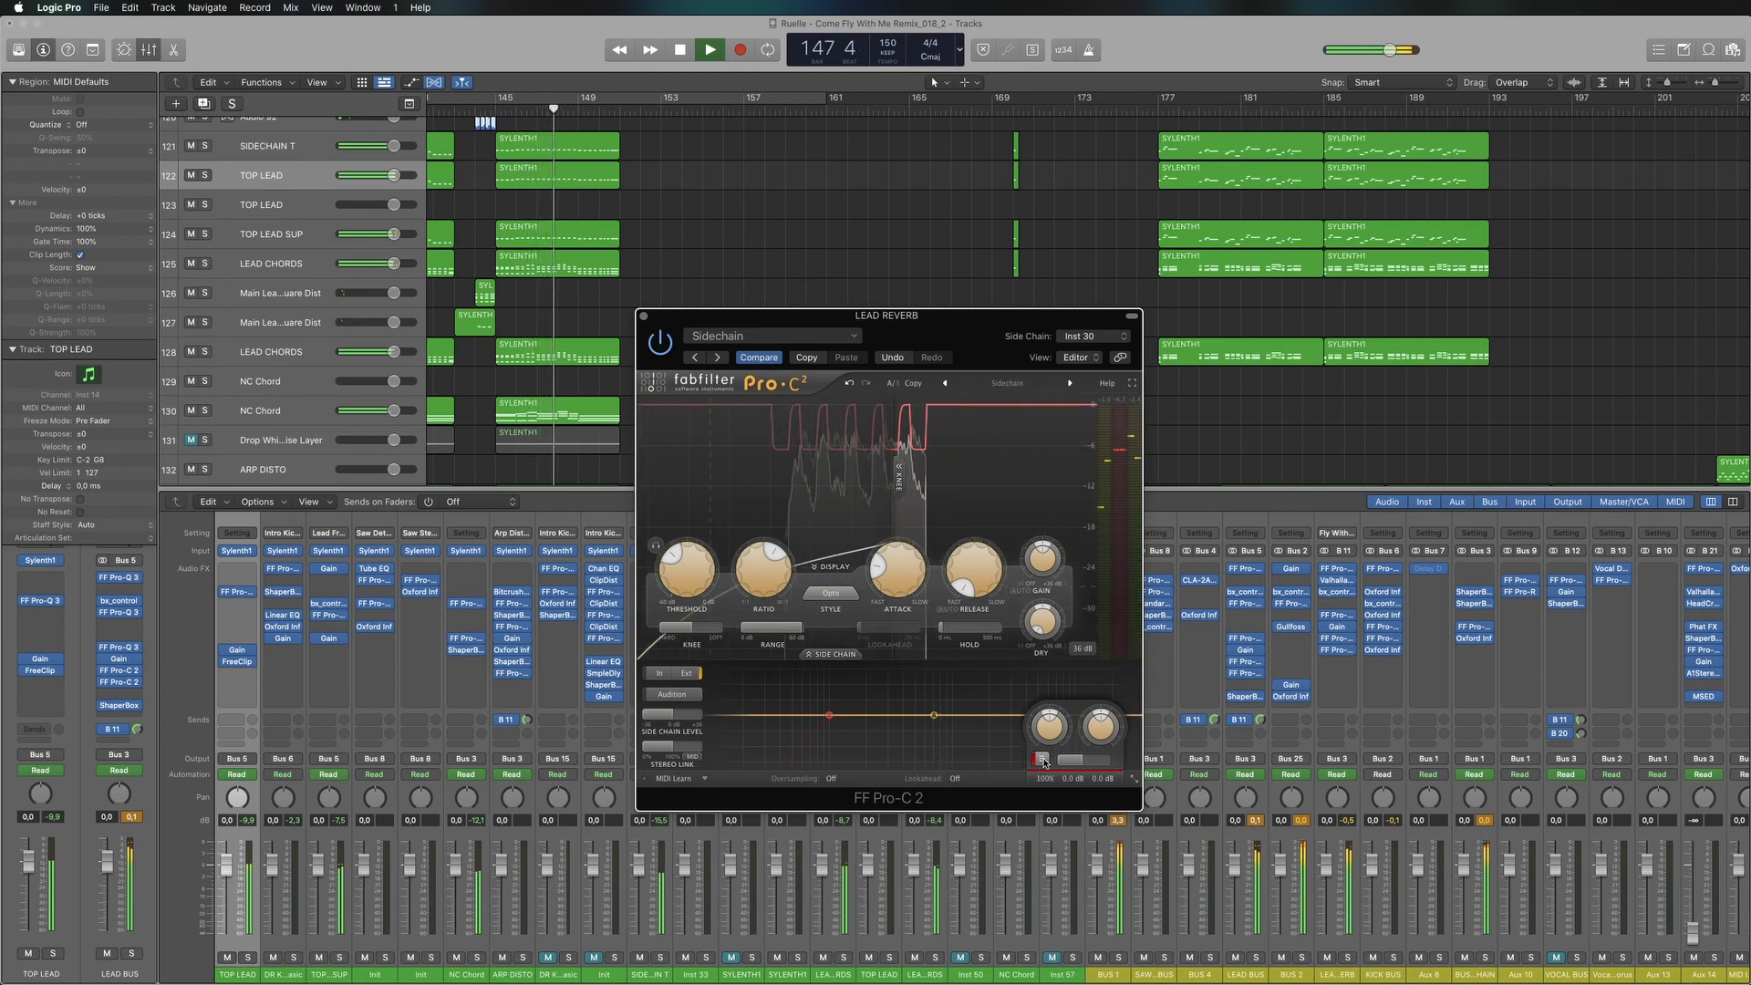
{"action": "left_click", "coordinate": [1045, 762]}
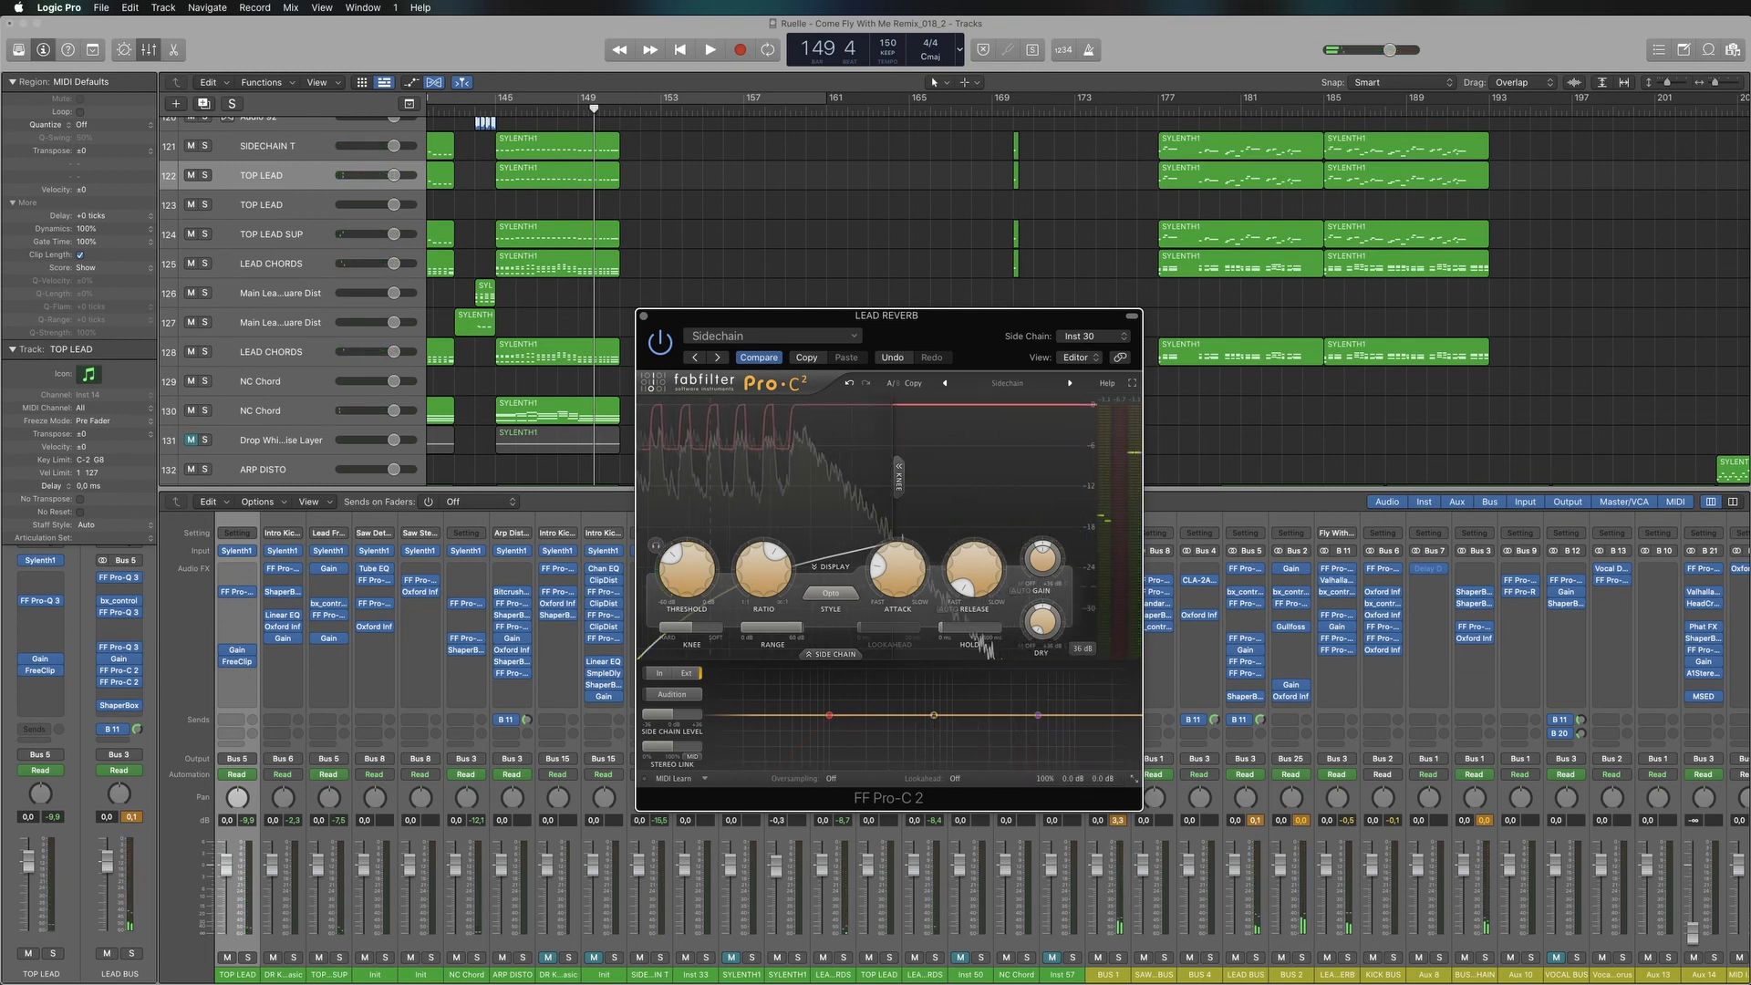
Close the lead reverb's FF Pro-C 2 and briefly play the full mix from about bar 111
{"action": "left_click", "coordinate": [644, 315]}
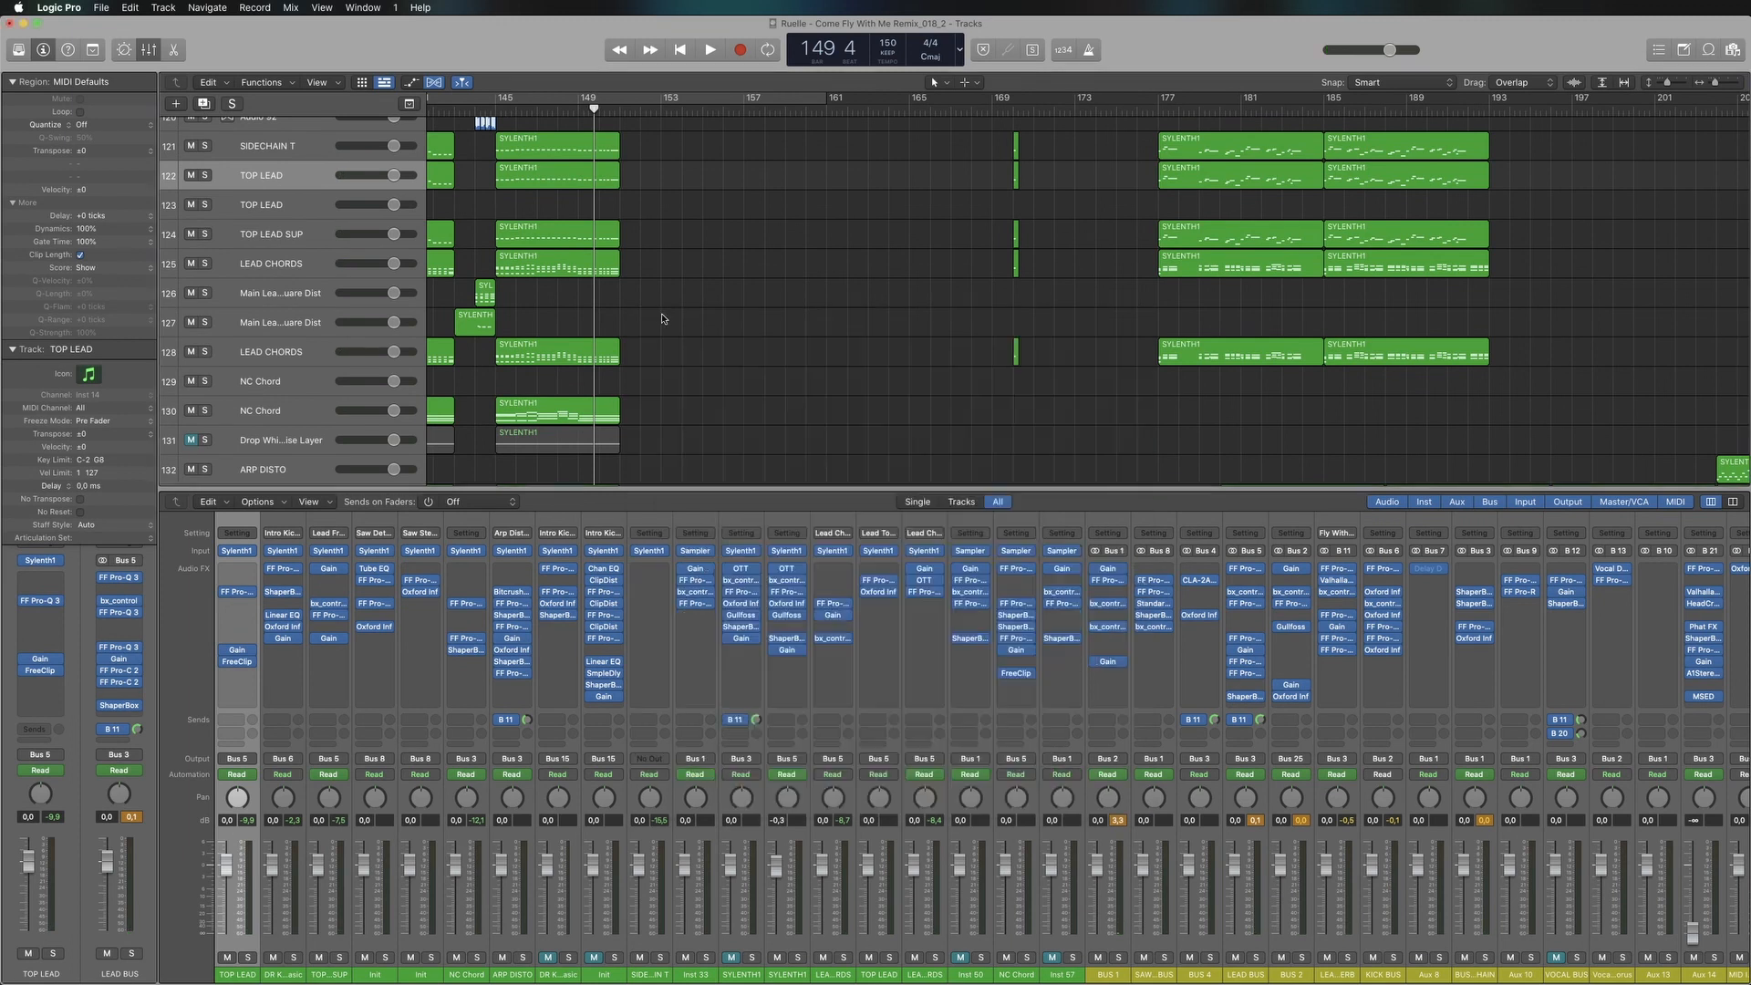
{"action": "scroll", "coordinate": [730, 298], "scroll_direction": "left", "scroll_amount": 12}
{"action": "key", "text": "super+Up"}
{"action": "key", "text": "super+Up"}
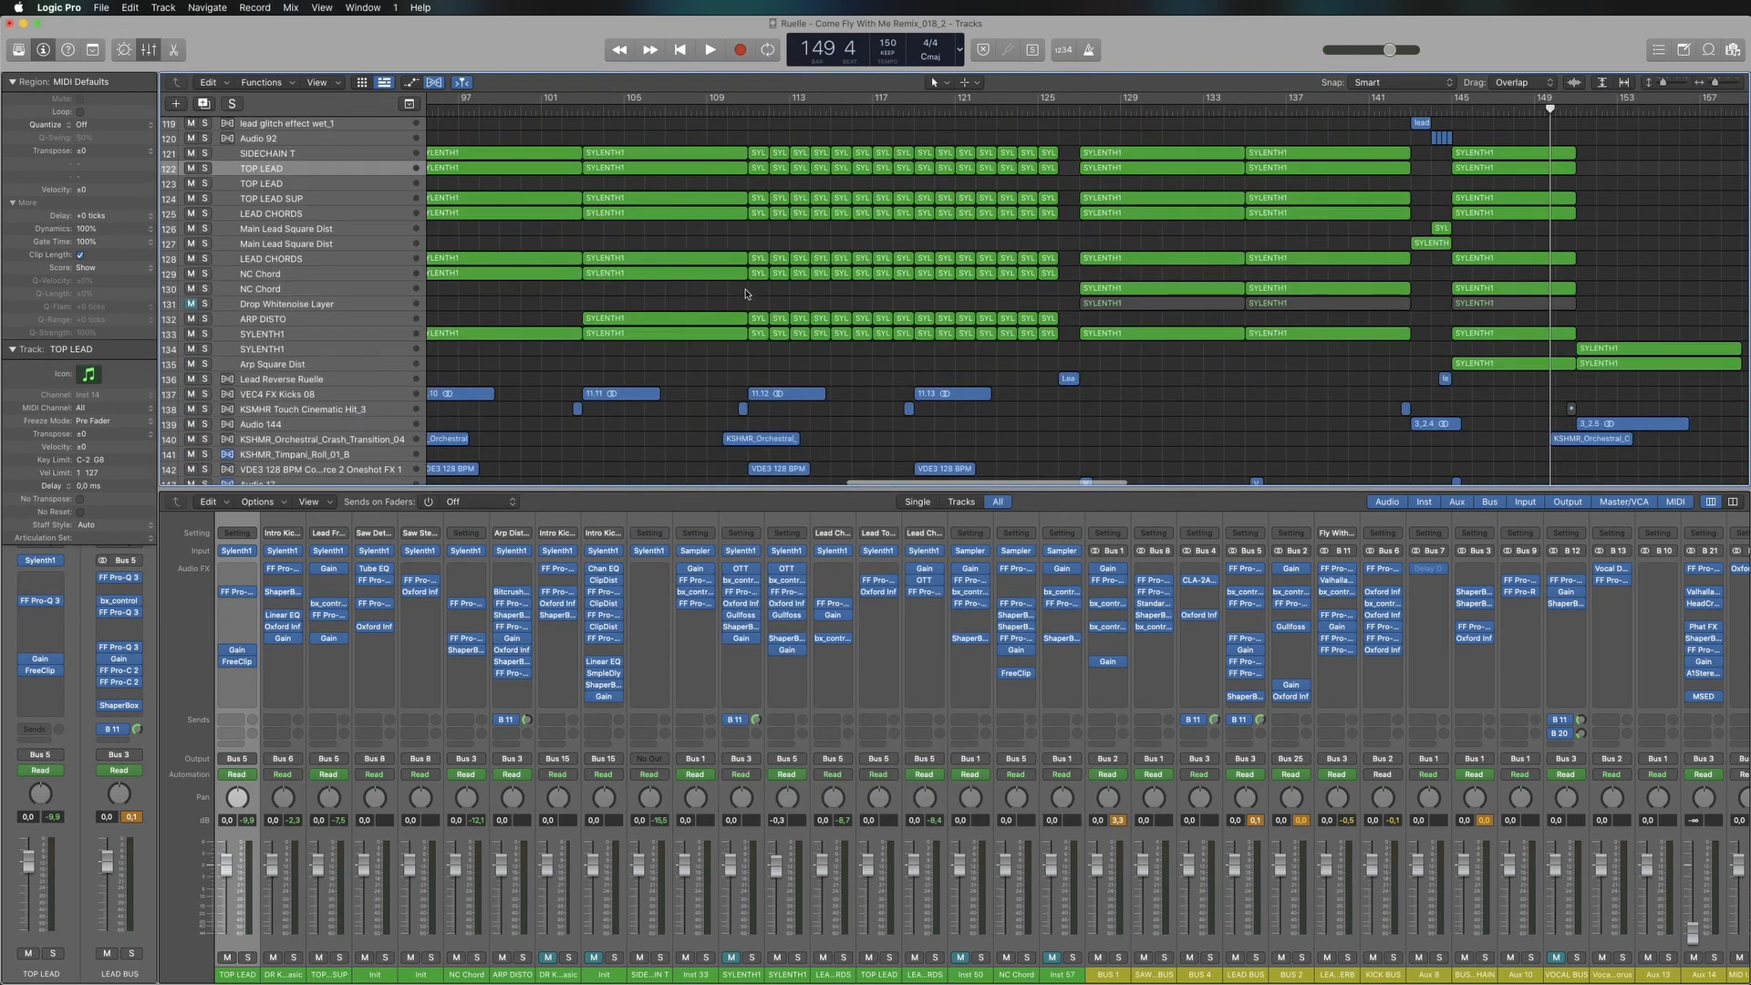
{"action": "left_click", "coordinate": [756, 111]}
{"action": "key", "text": "space"}
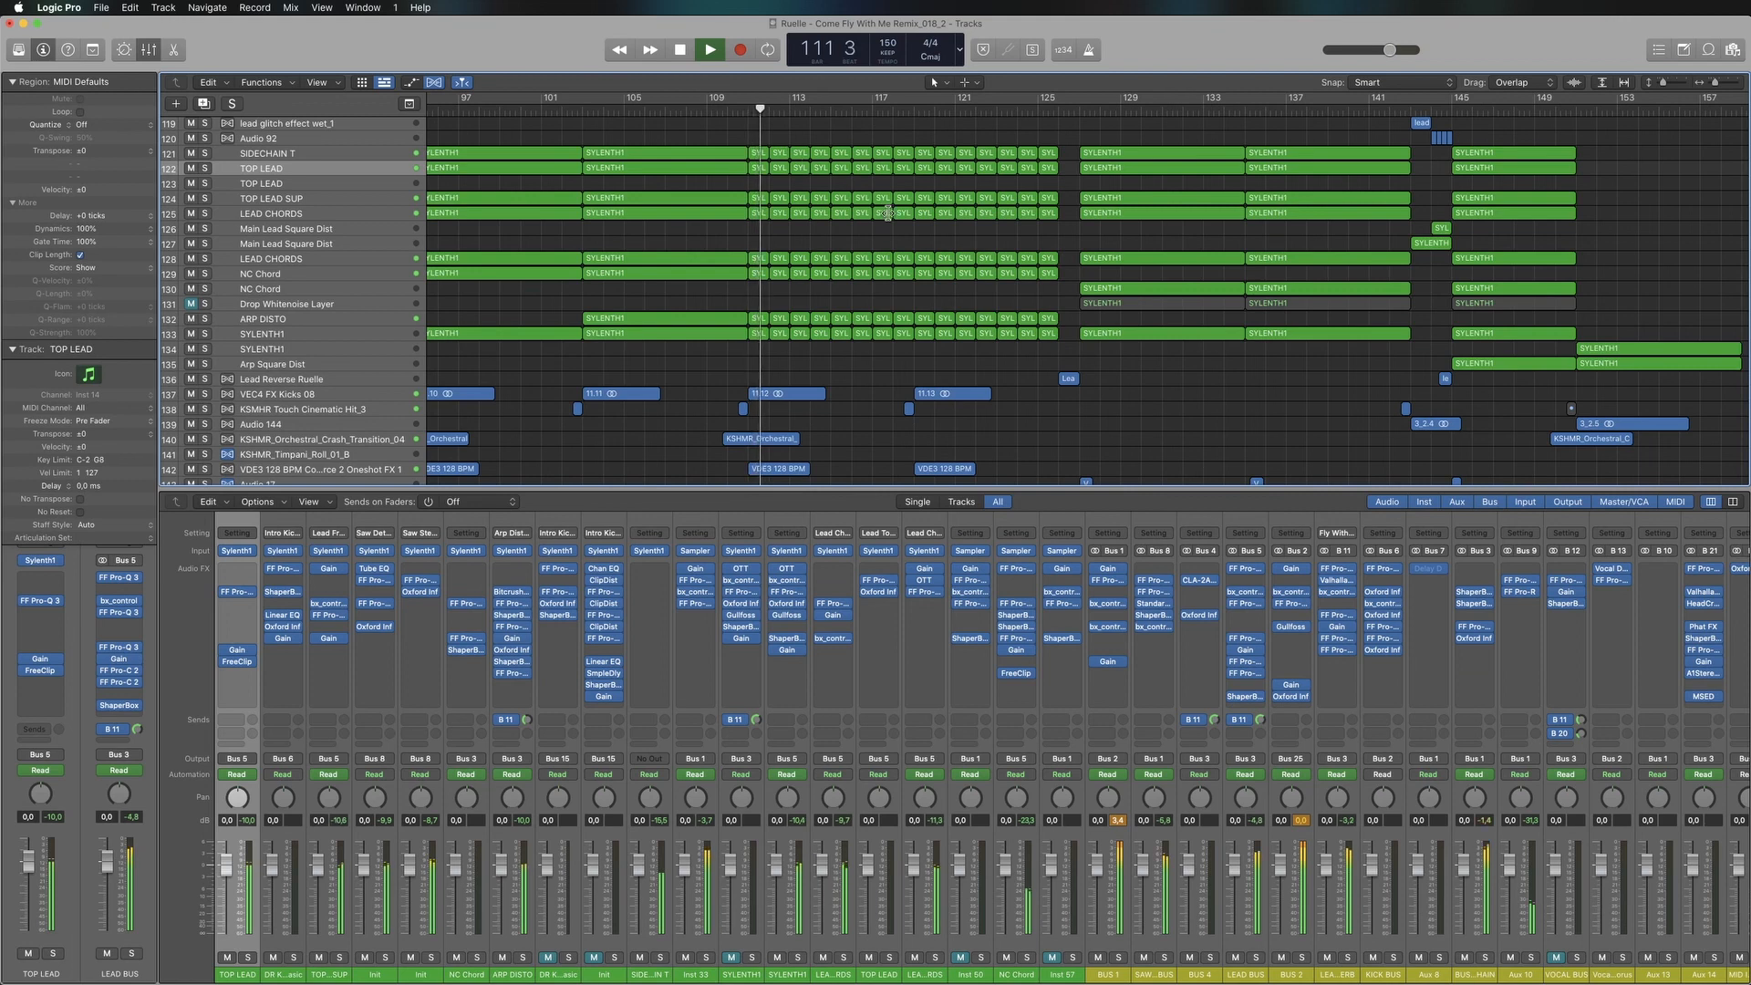
{"action": "key", "text": "space"}
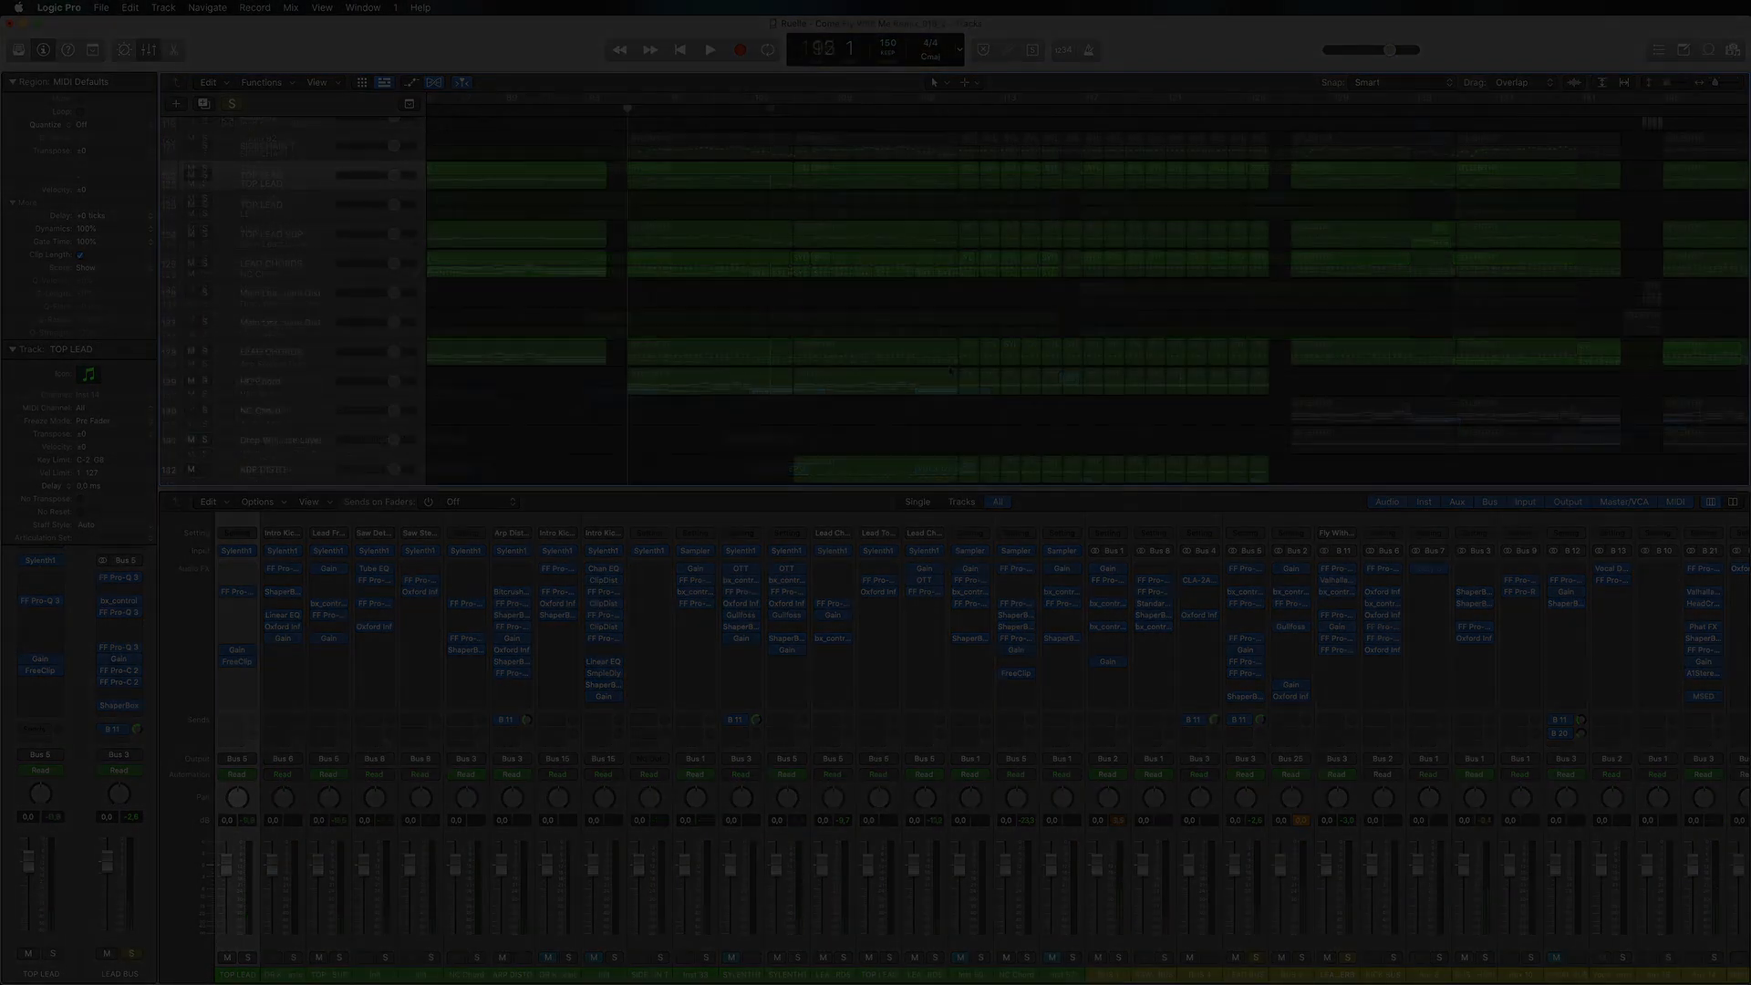
Play the soloed leads from about bar 94 and bypass and re-enable the LEAD REVERB's sidechained FF Pro-C 2 twice, leaving it active
{"action": "key", "text": "space"}
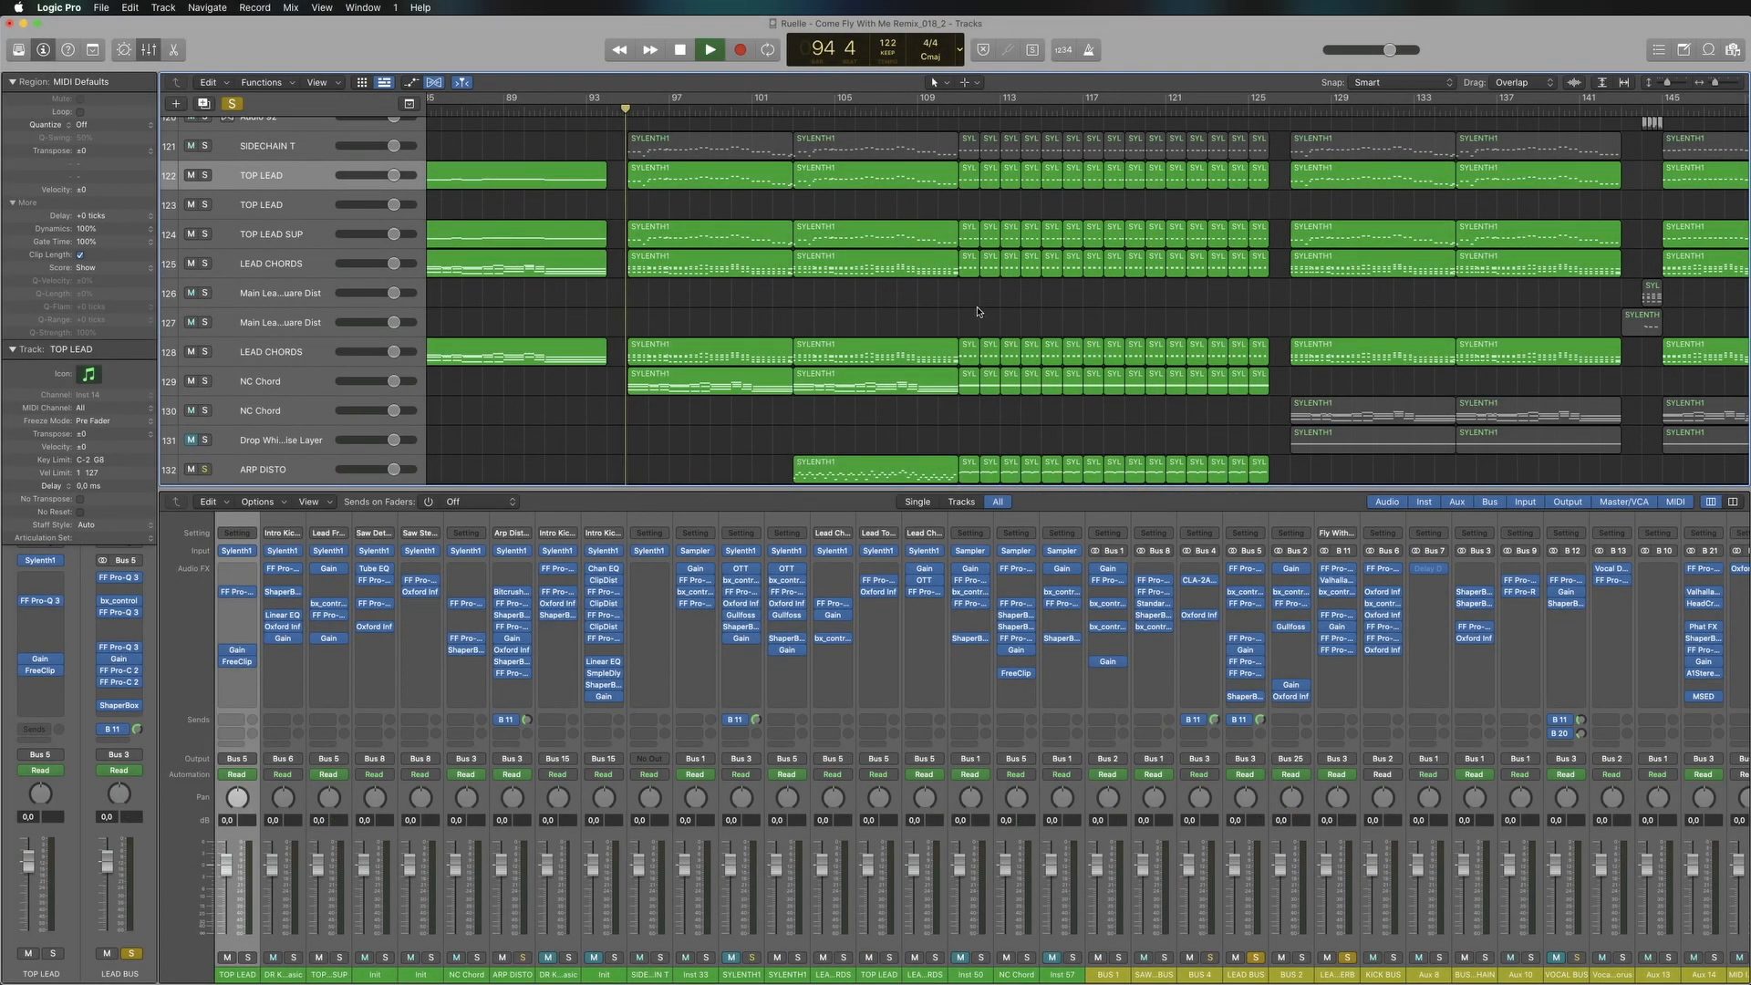
{"action": "left_click", "coordinate": [1341, 653]}
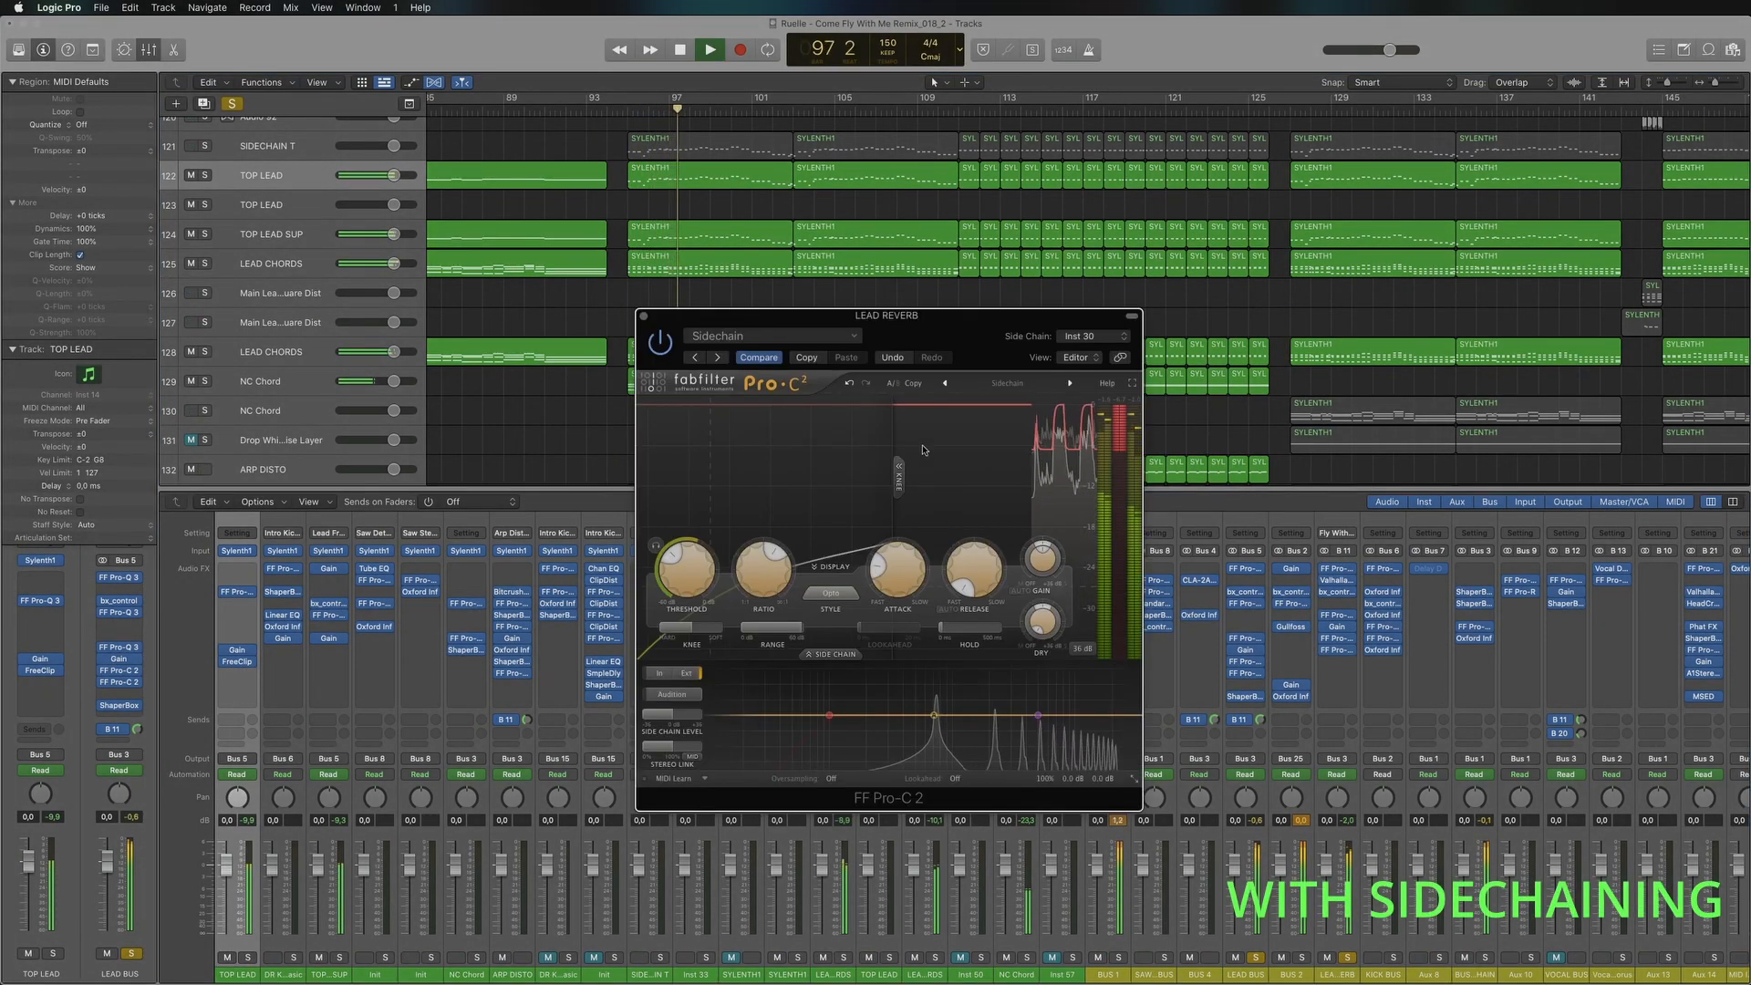
{"action": "mouse_move", "coordinate": [1045, 762]}
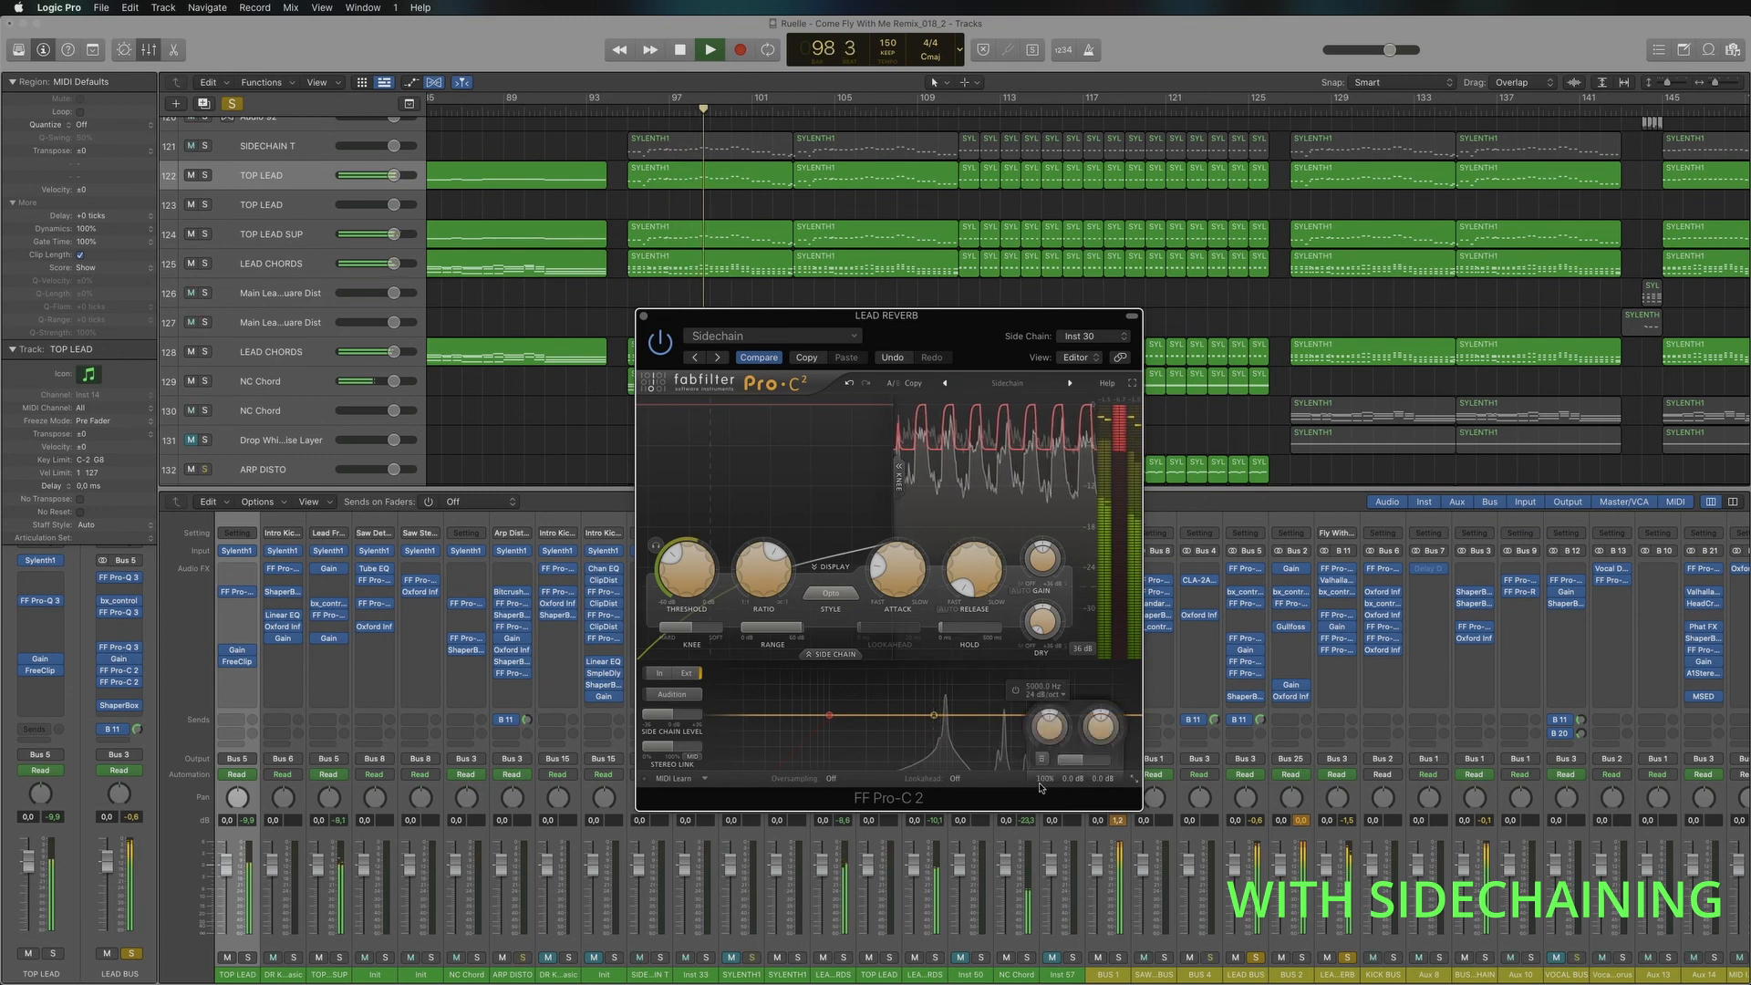
{"action": "left_click", "coordinate": [1041, 759]}
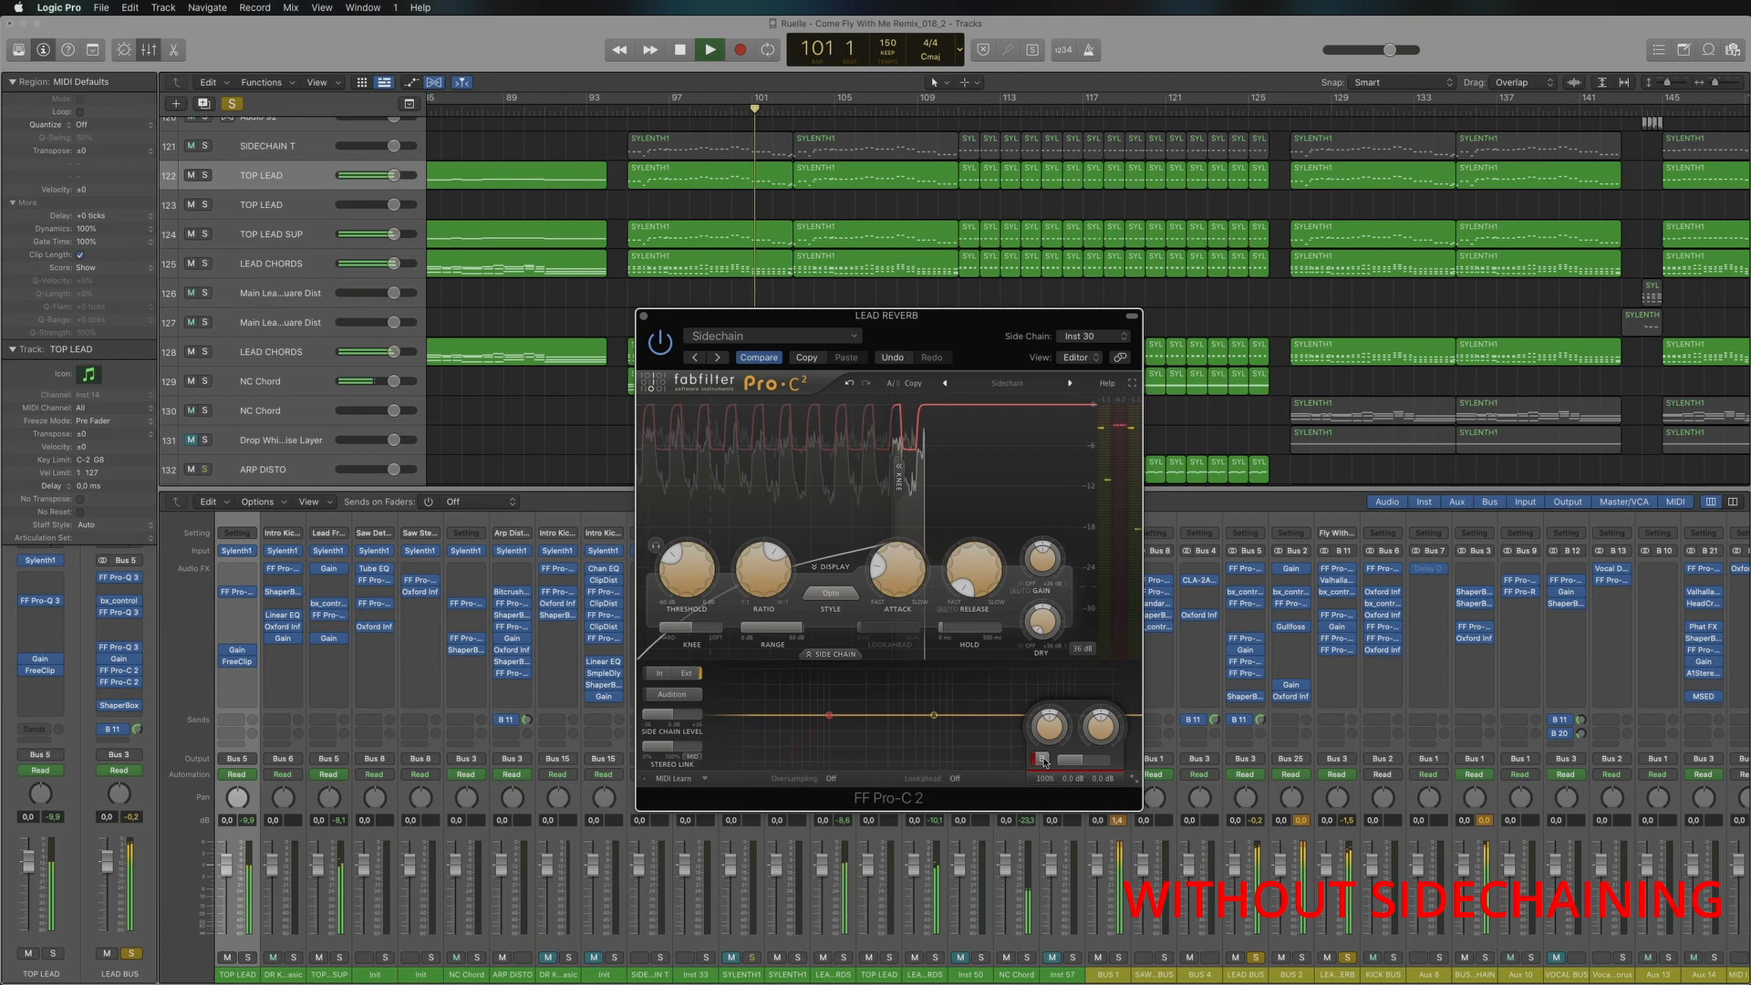
{"action": "left_click", "coordinate": [1042, 759]}
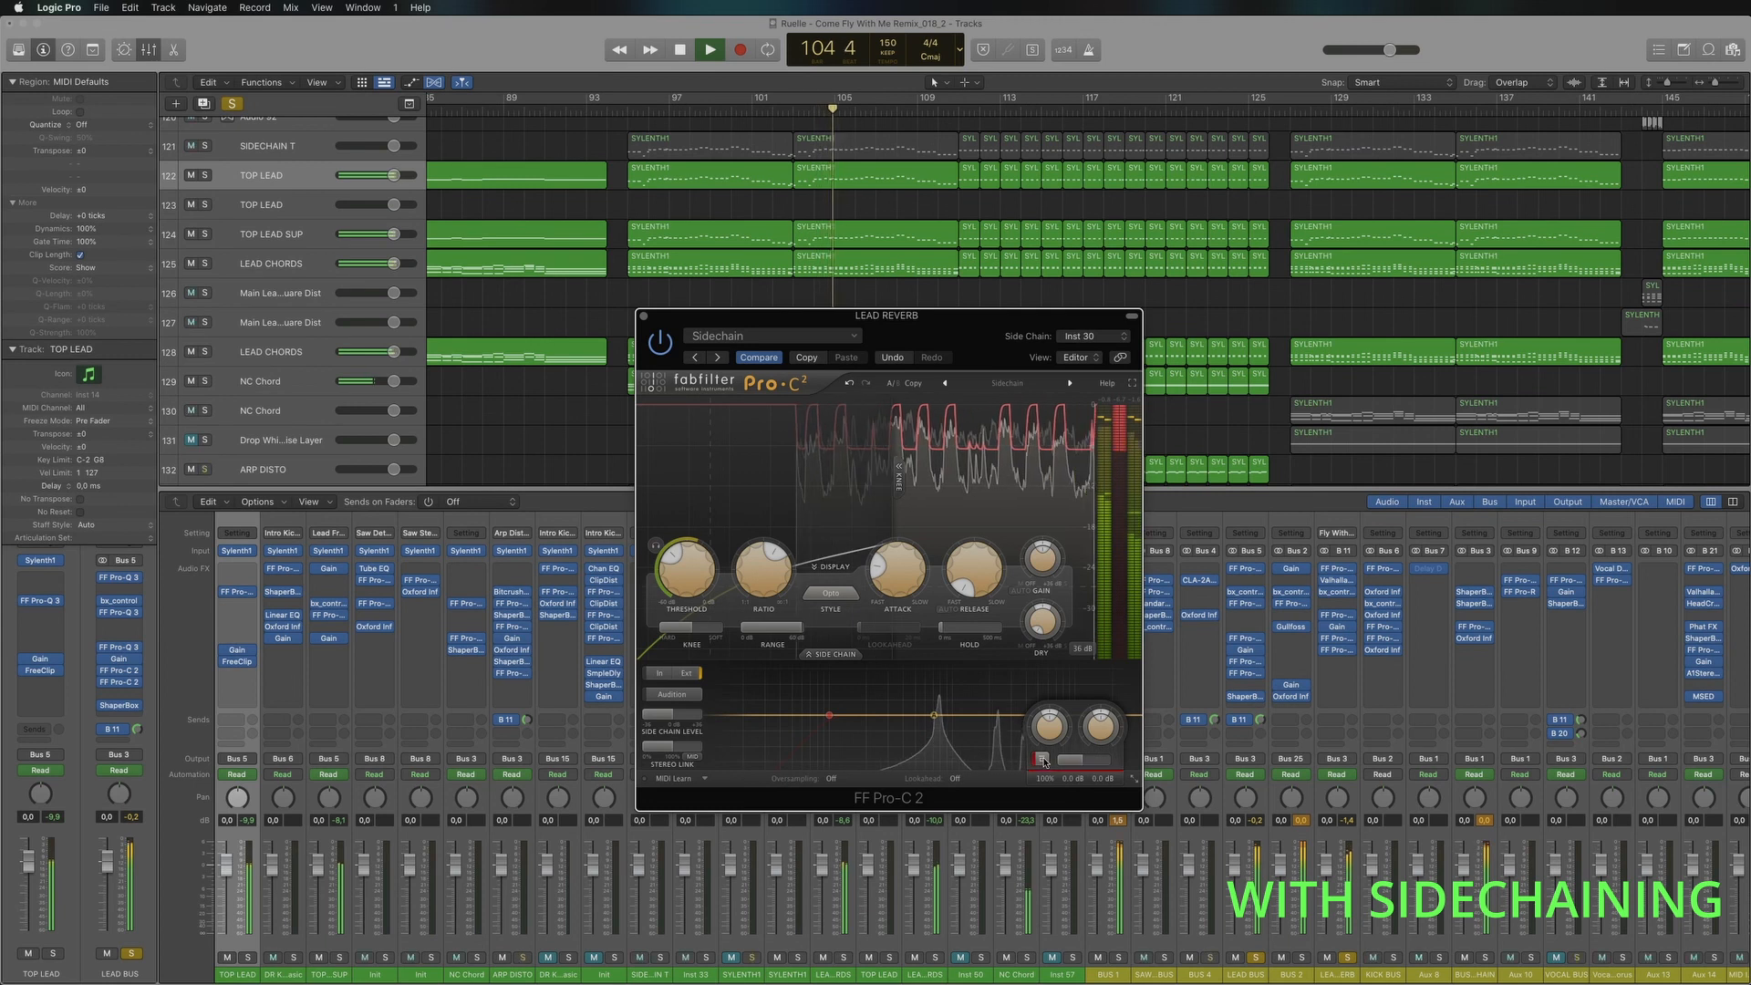
{"action": "left_click", "coordinate": [1041, 759]}
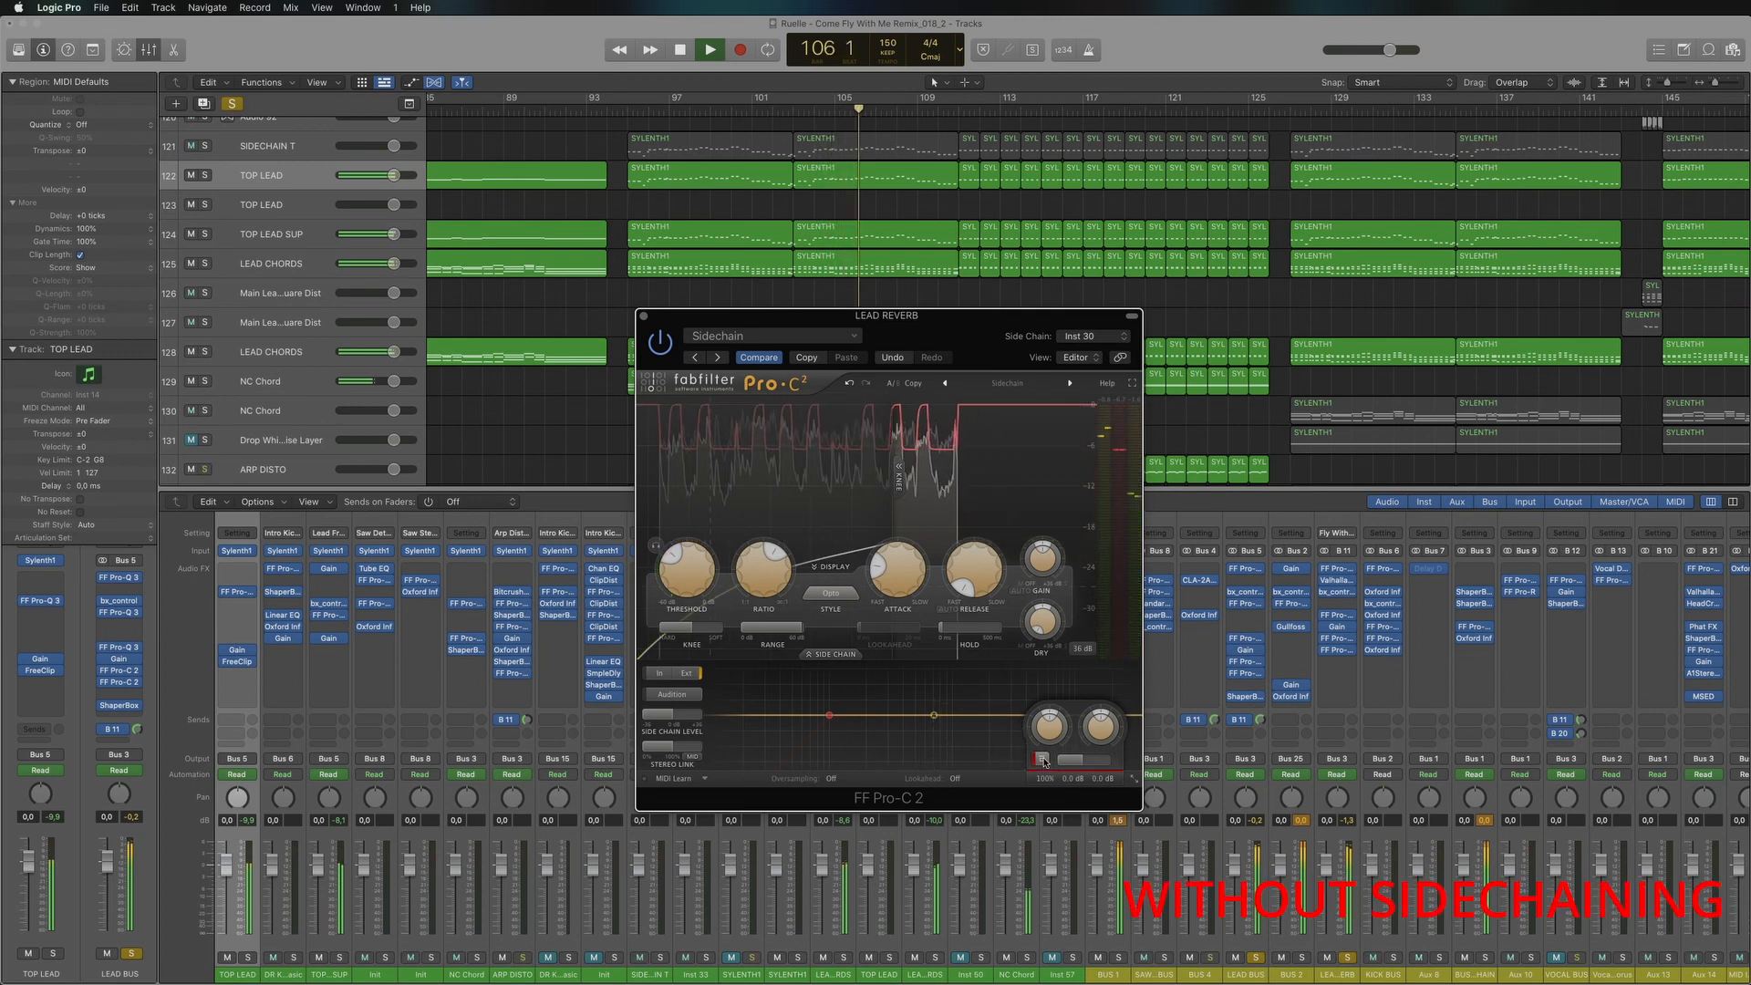
{"action": "left_click", "coordinate": [1042, 759]}
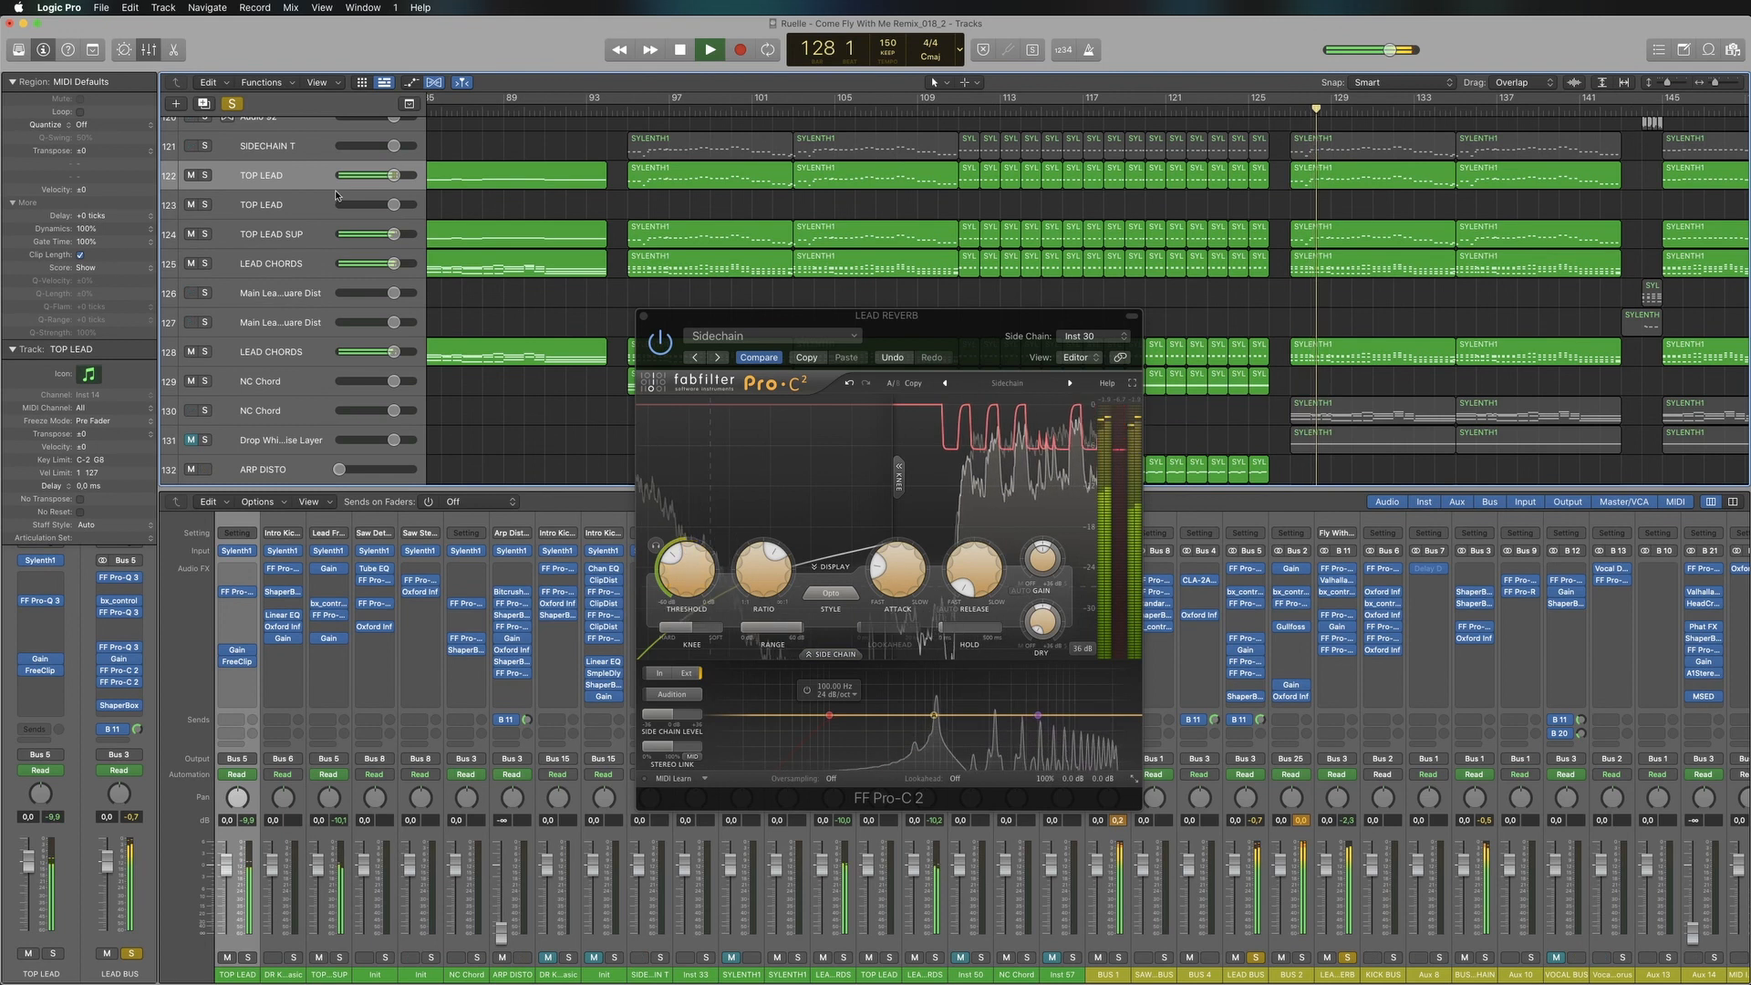
Turn solo off during playback and bypass and re-enable the reverb's FF Pro-C 2 twice to compare it in the full mix
{"action": "left_click", "coordinate": [232, 104]}
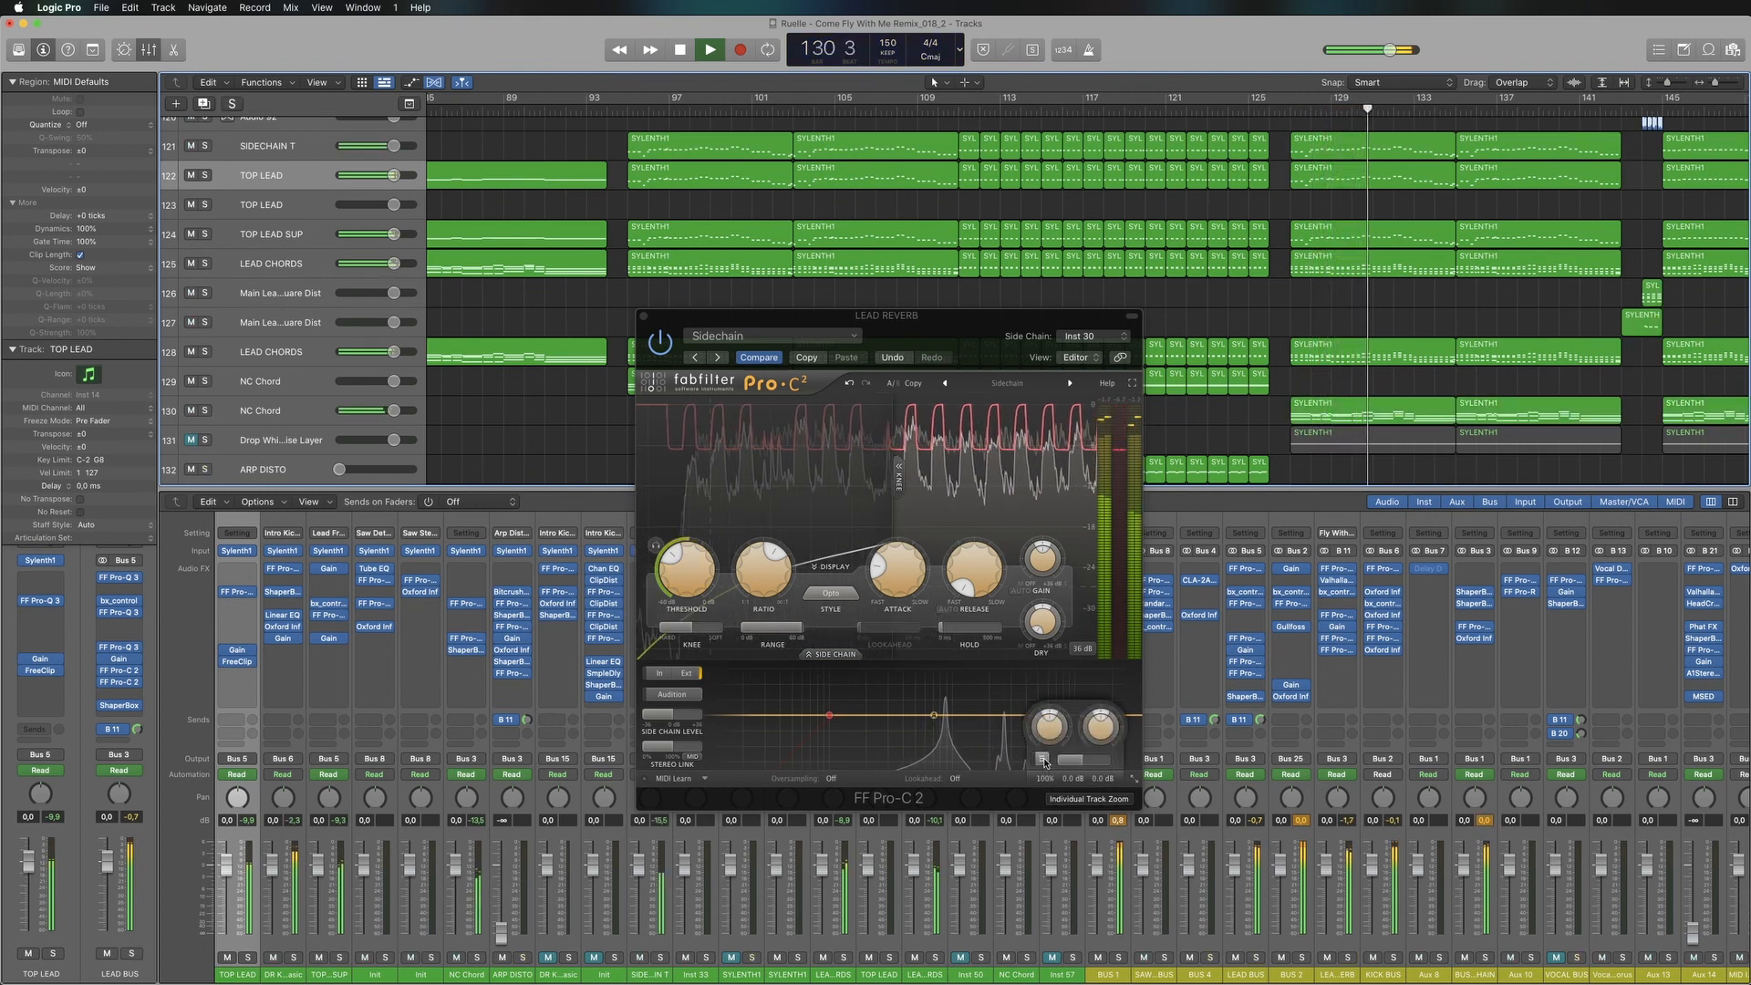
{"action": "left_click", "coordinate": [1043, 759]}
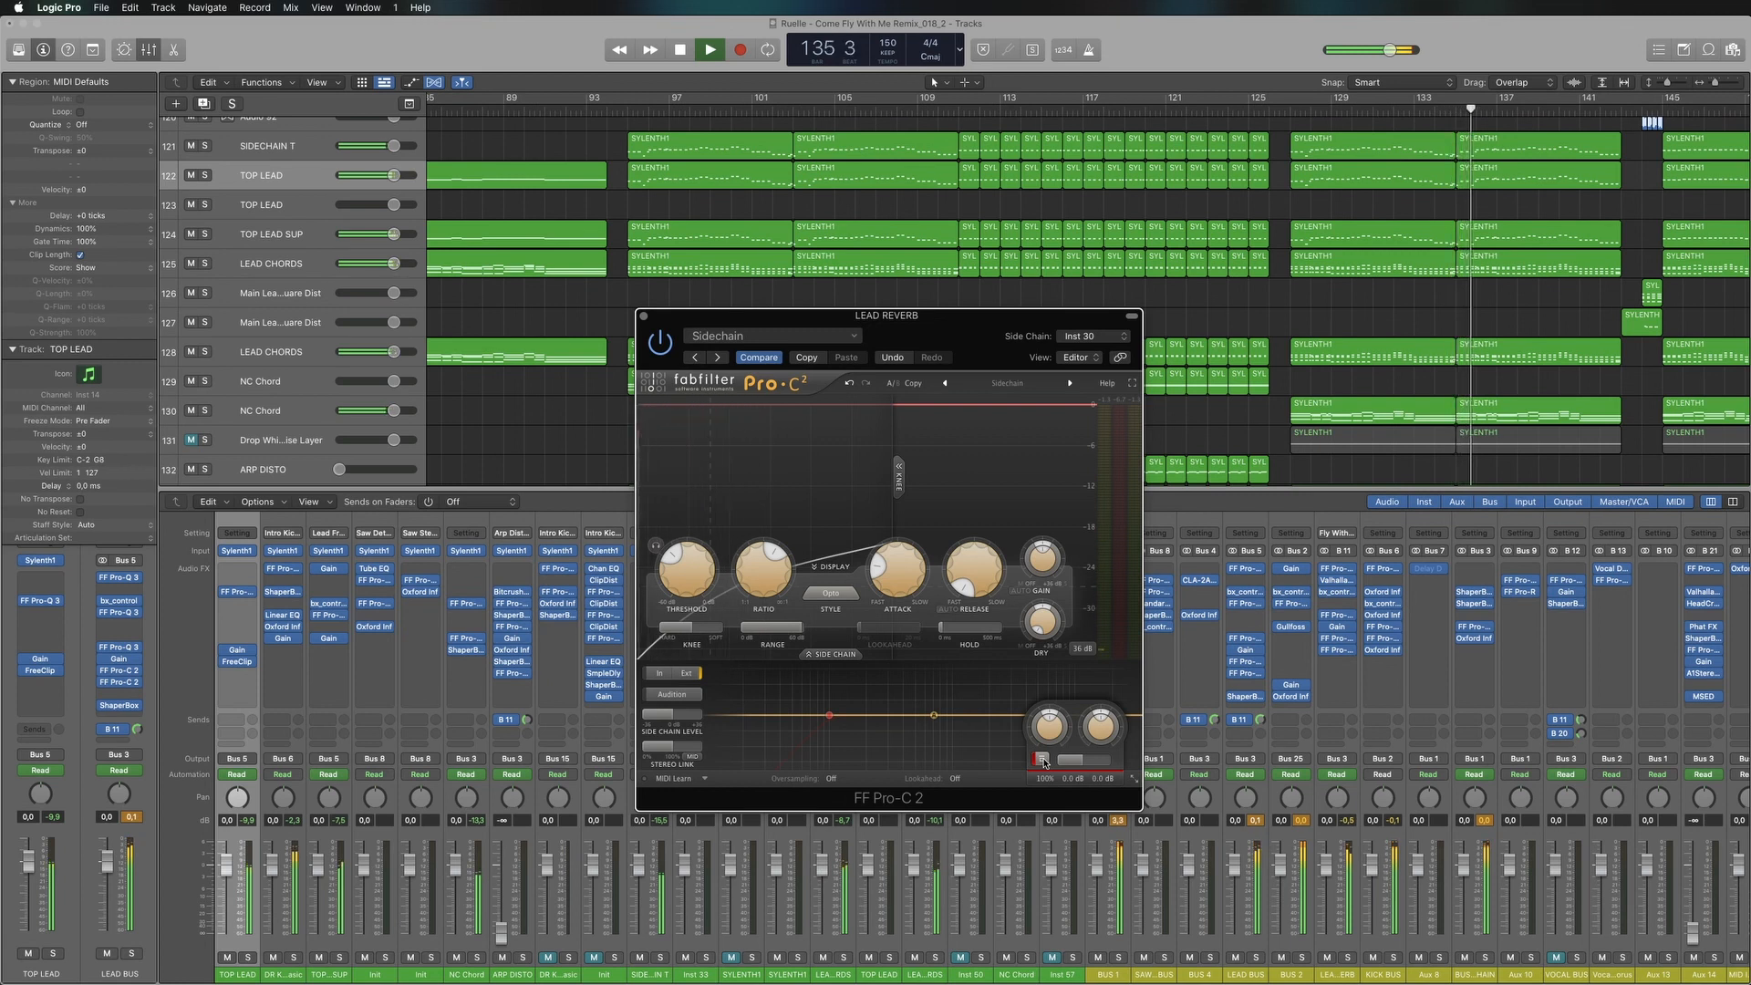
{"action": "left_click", "coordinate": [1042, 760]}
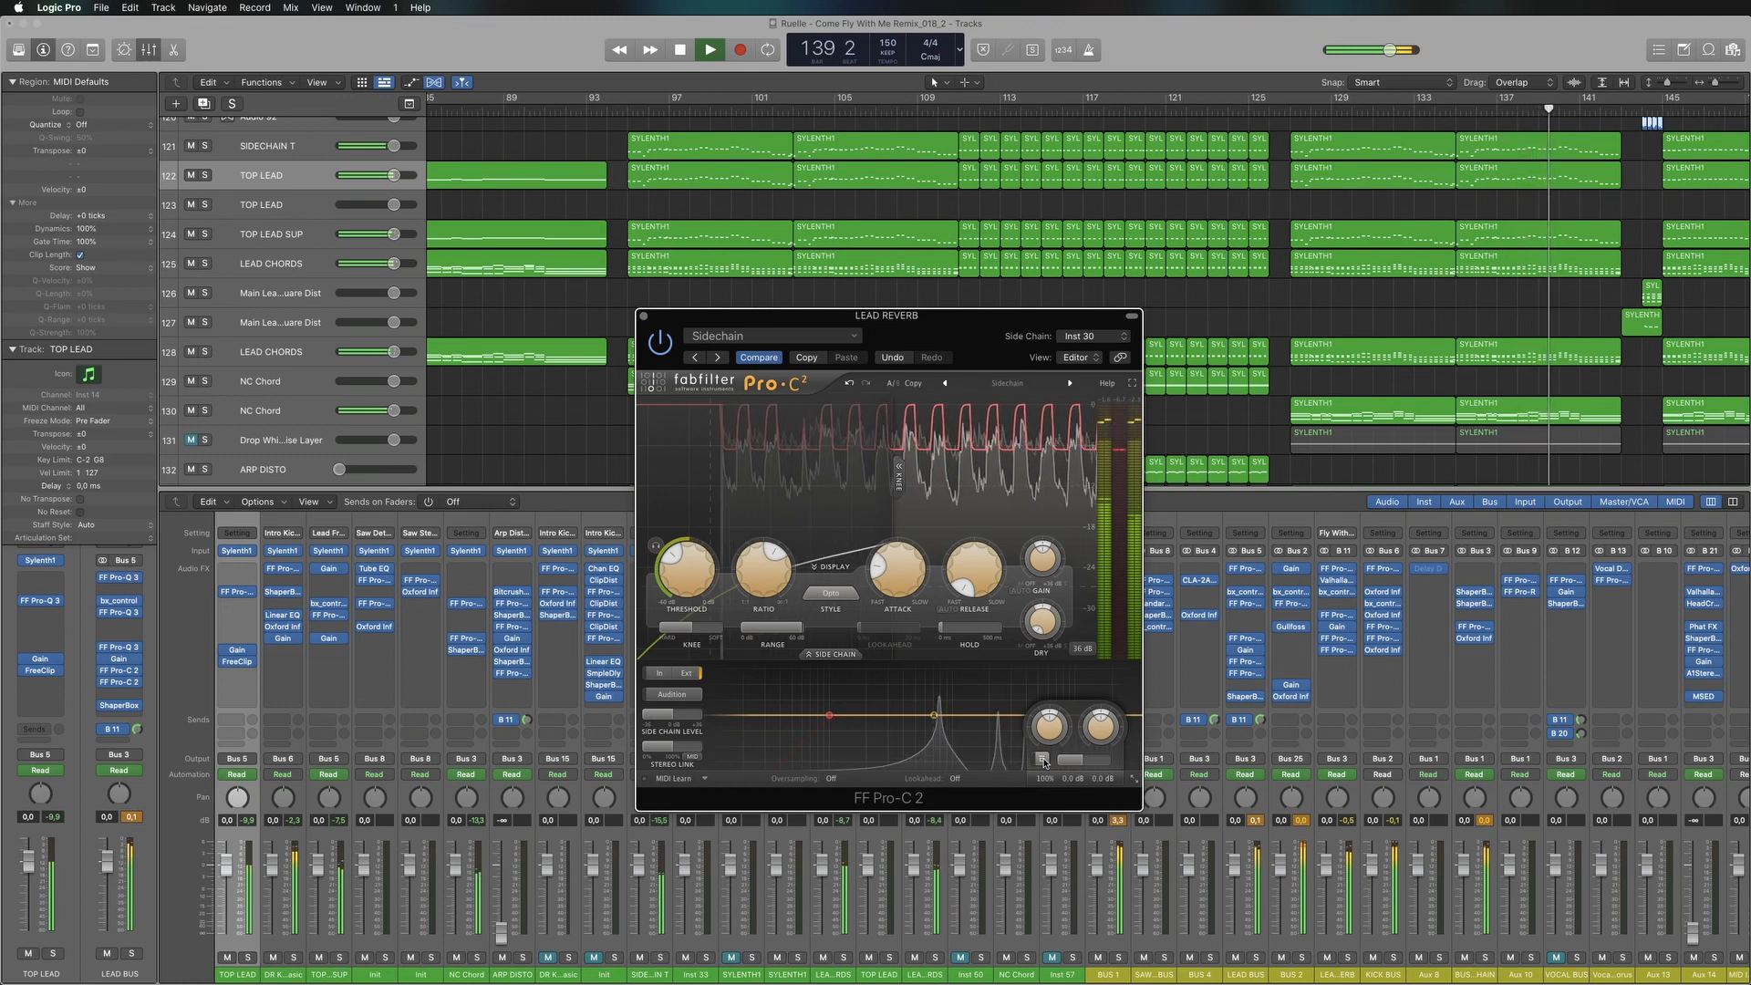
{"action": "left_click", "coordinate": [1041, 759]}
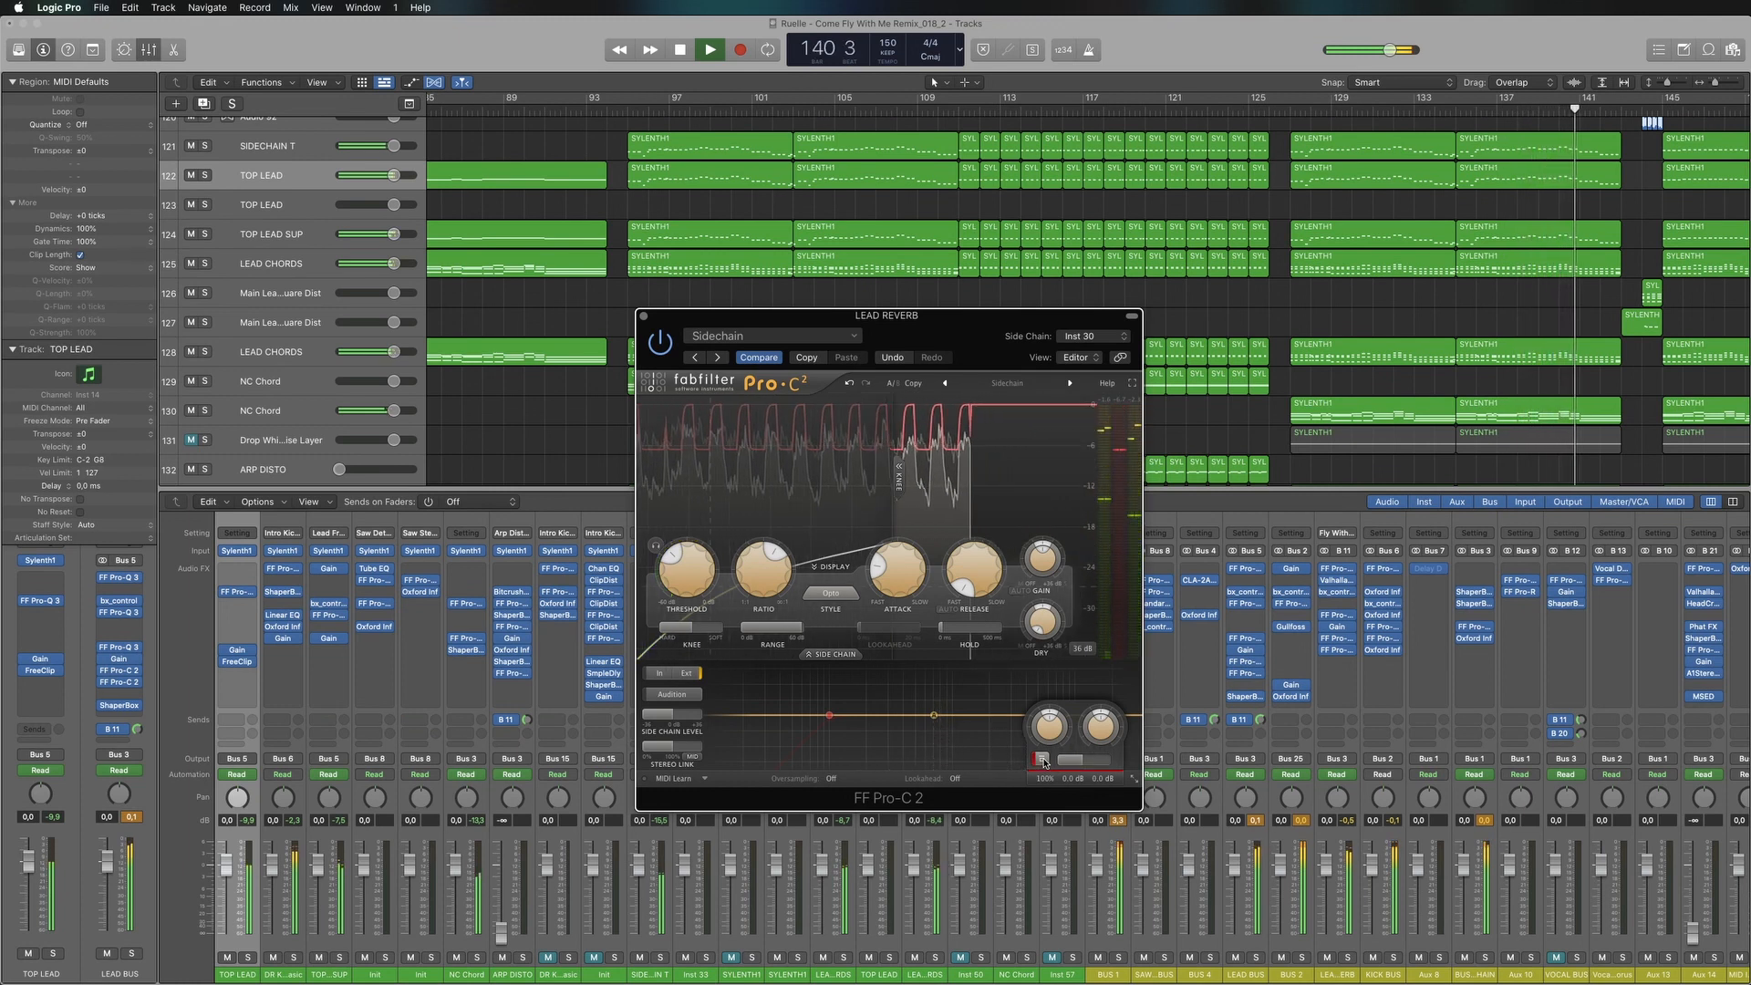
{"action": "left_click", "coordinate": [1042, 759]}
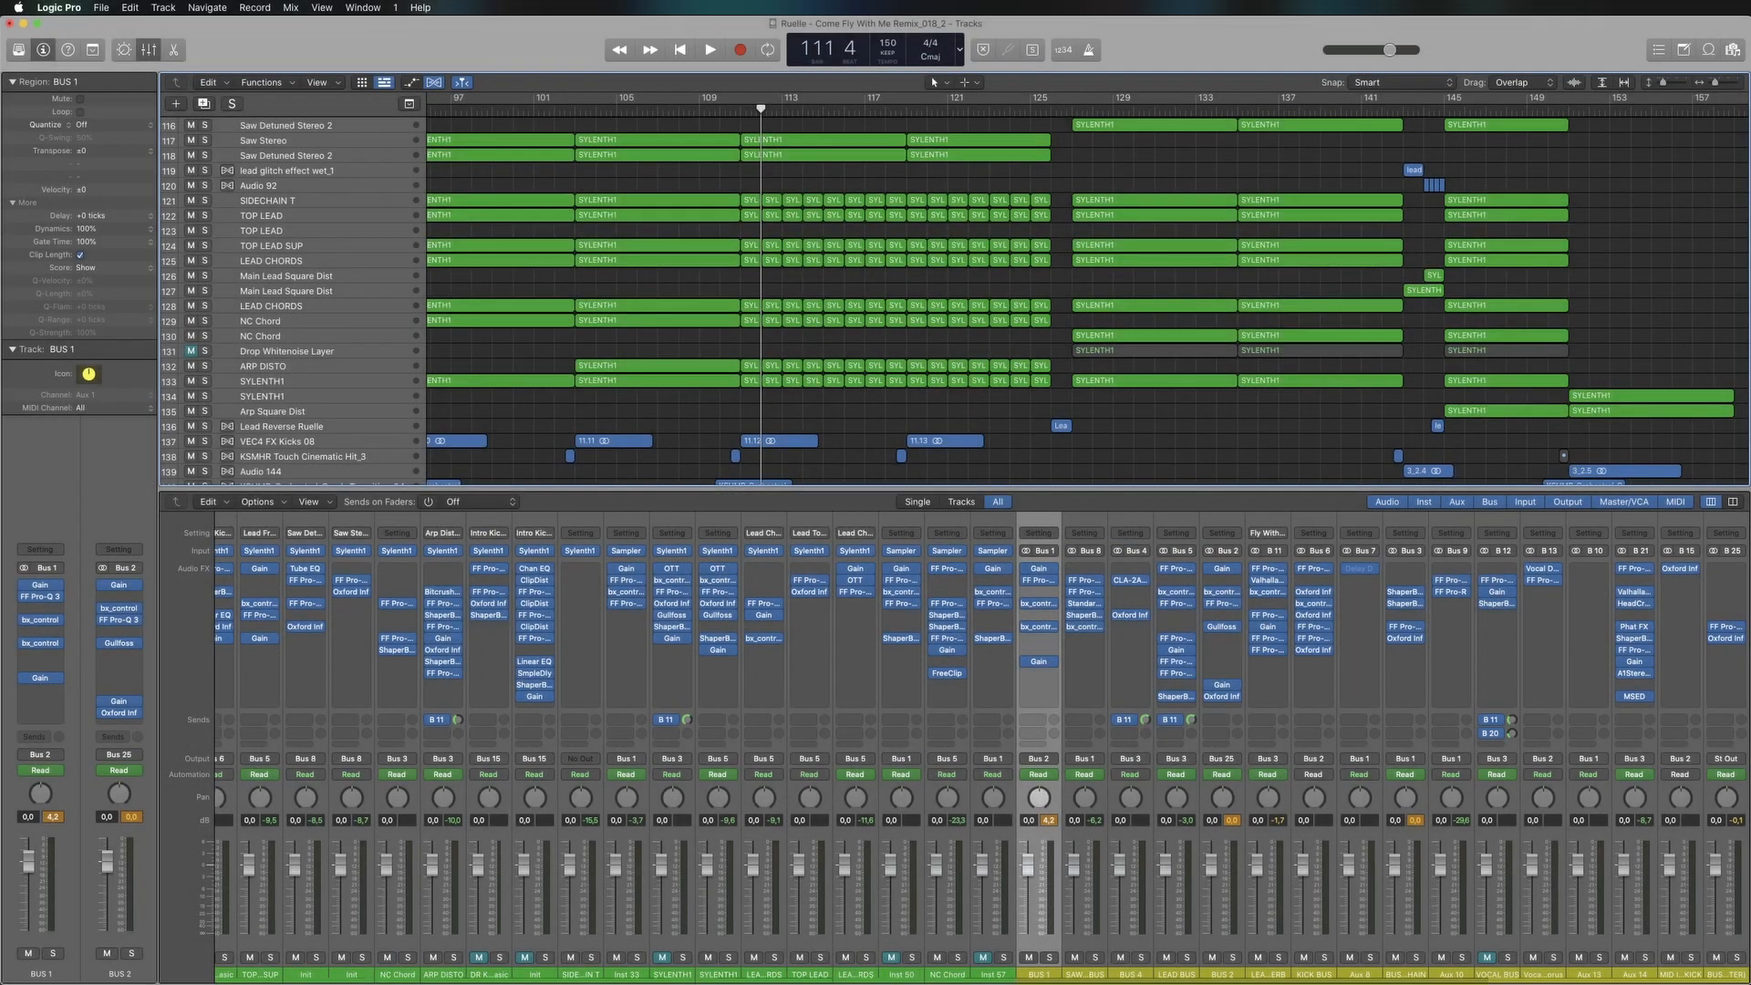
Inspect the FF Pro-Q 3 on BUS 1 and play the full mix from about bar 111
{"action": "left_click", "coordinate": [40, 597]}
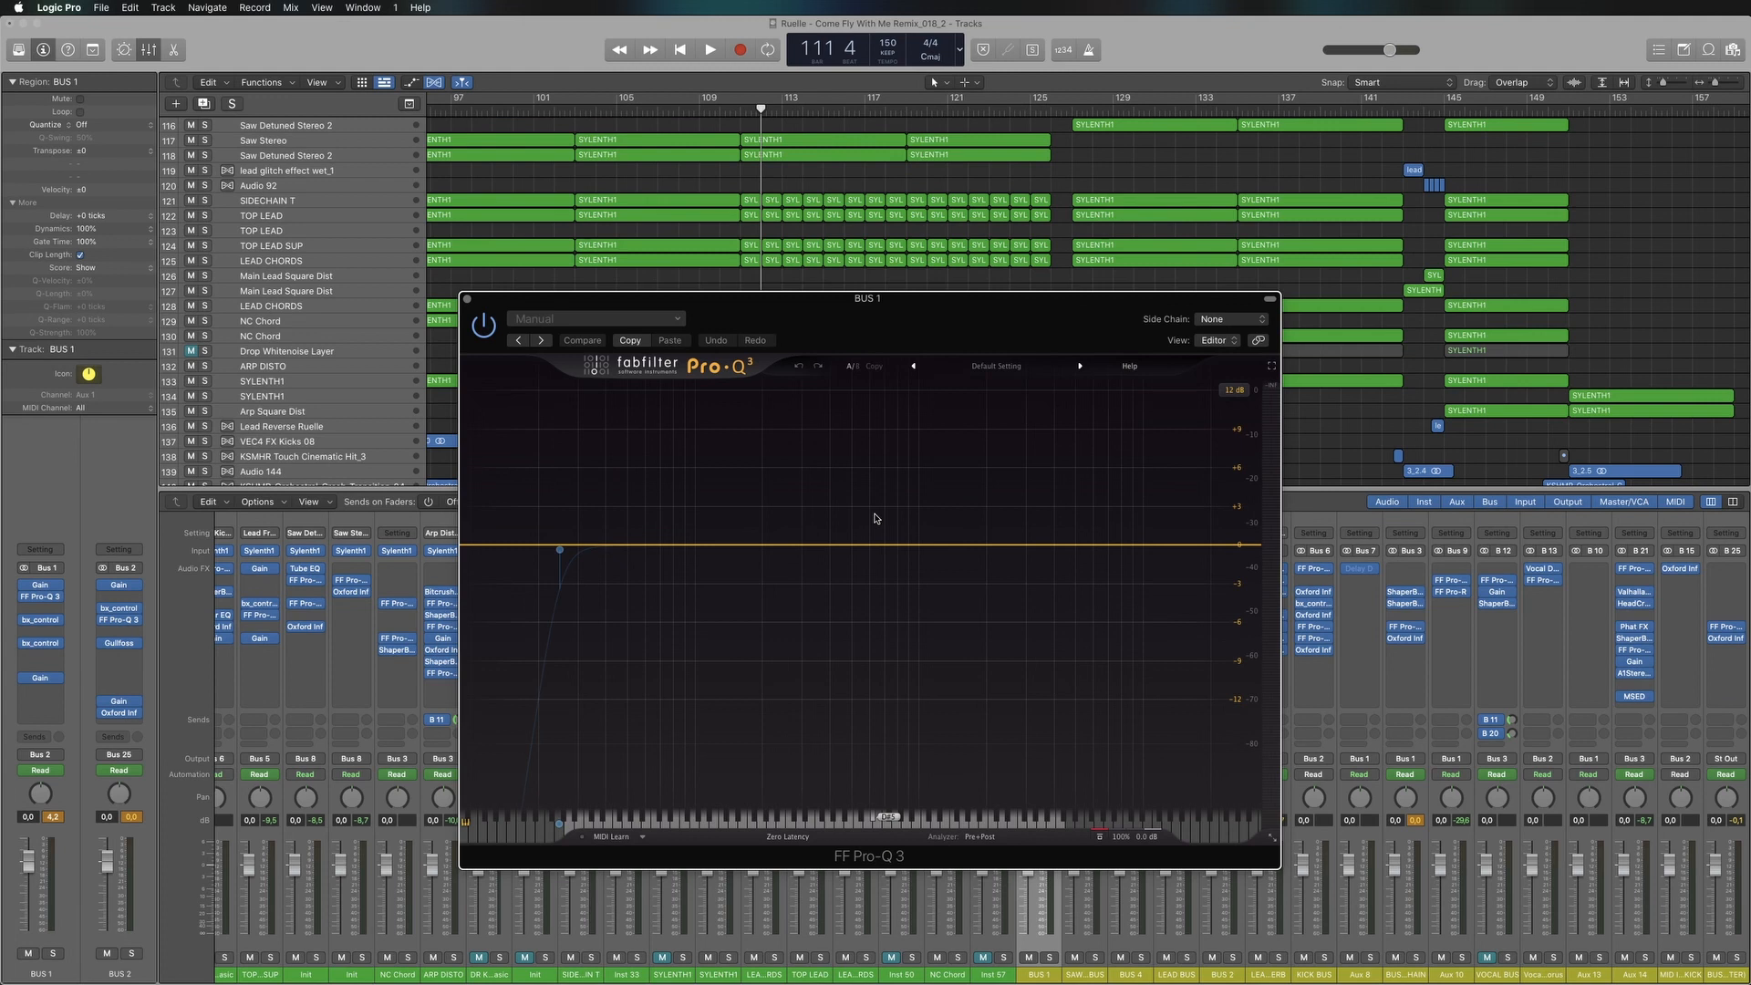
{"action": "left_click", "coordinate": [467, 300]}
{"action": "key", "text": "space"}
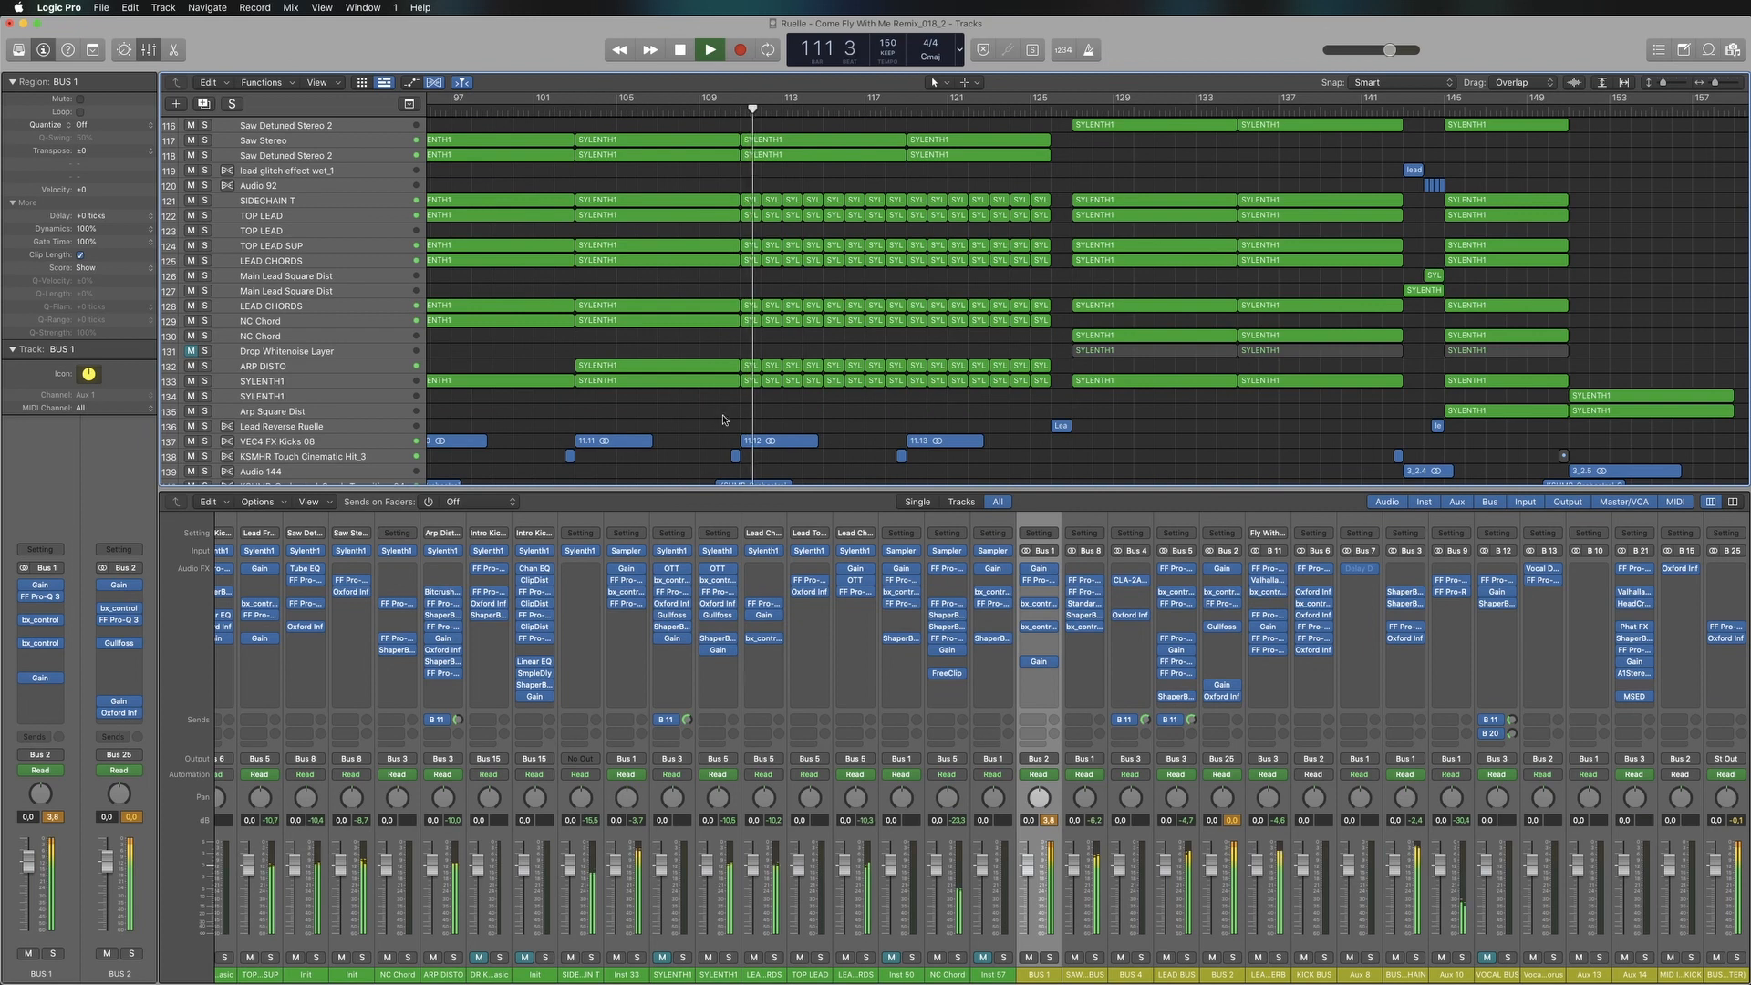
{"action": "left_click", "coordinate": [35, 598]}
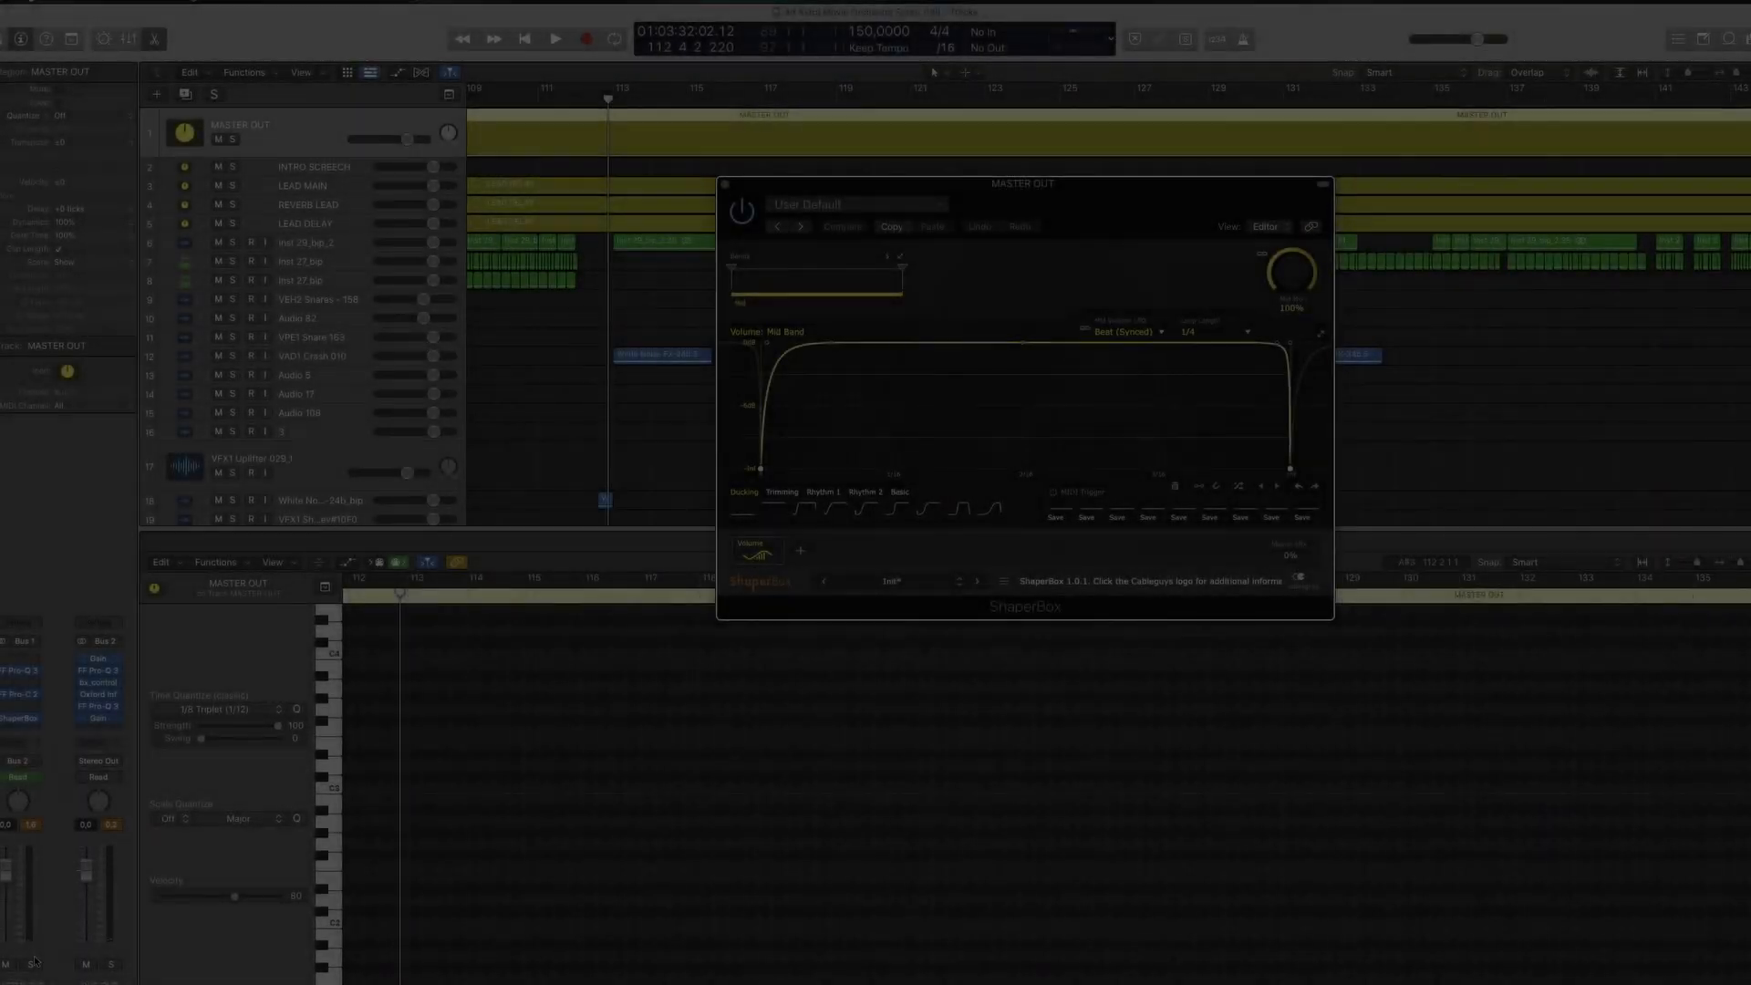
Audition the soloed MASTER OUT bus from about bar 113, turn solo off, stop playback and close its ShaperBox
{"action": "left_click", "coordinate": [33, 964]}
{"action": "key", "text": "space"}
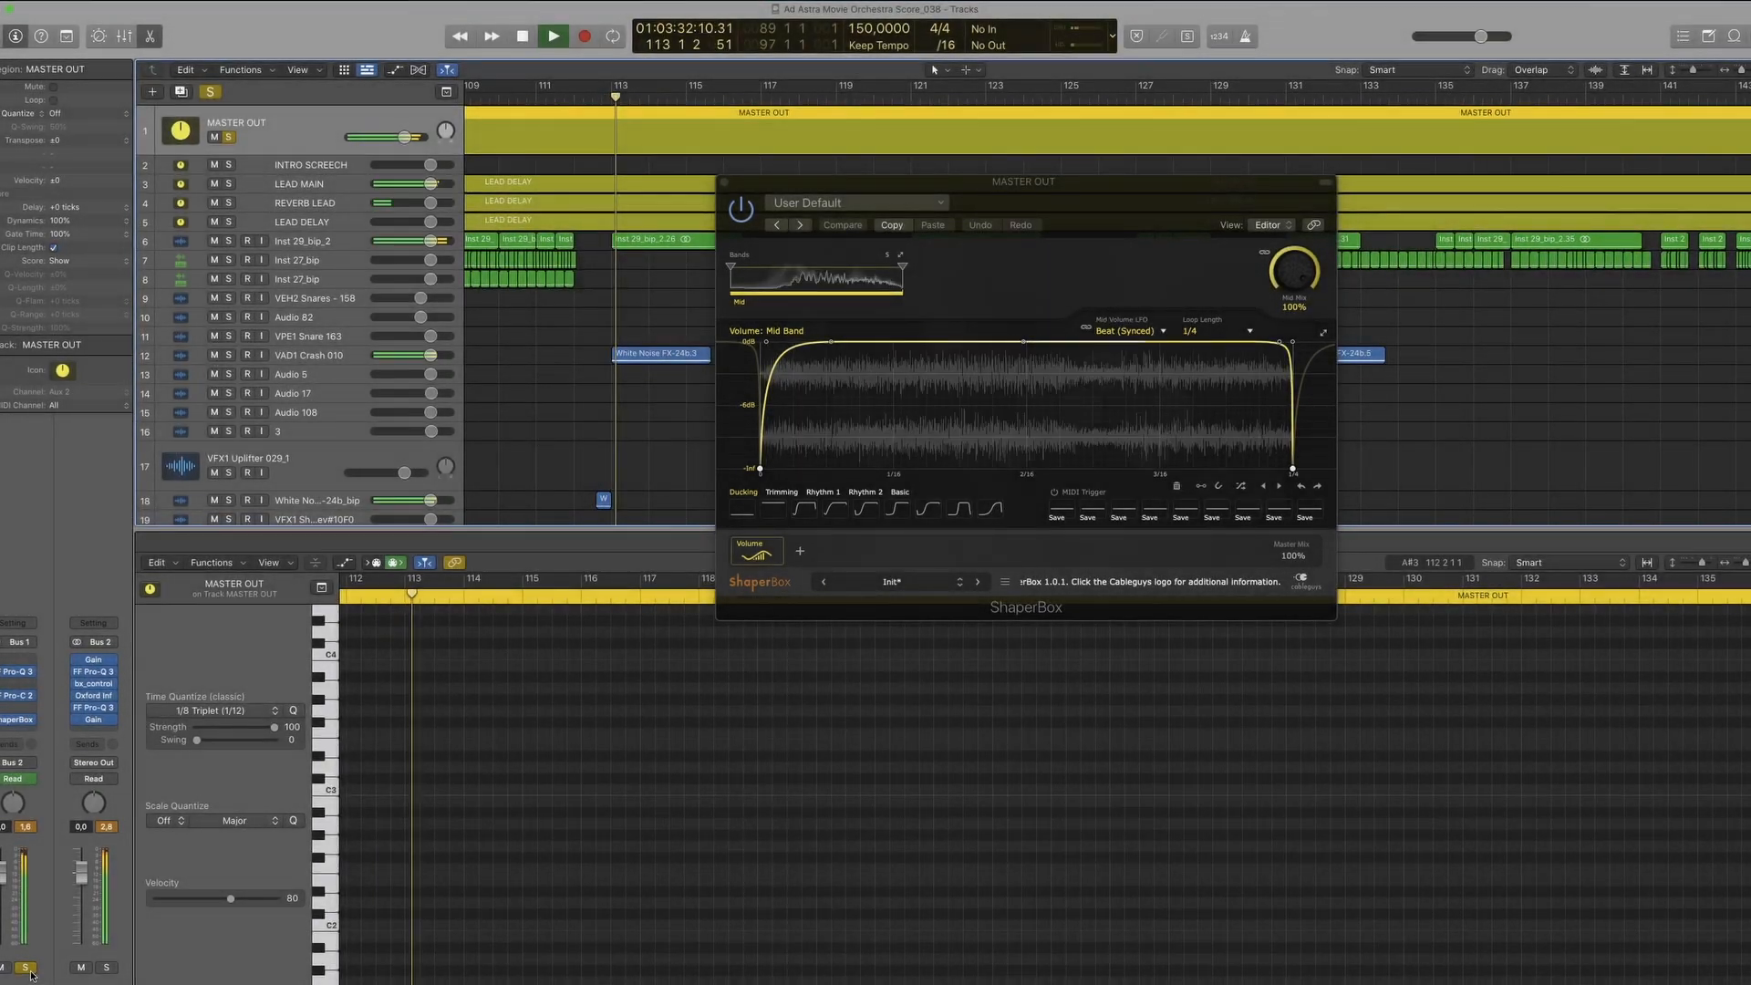
{"action": "left_click", "coordinate": [29, 970]}
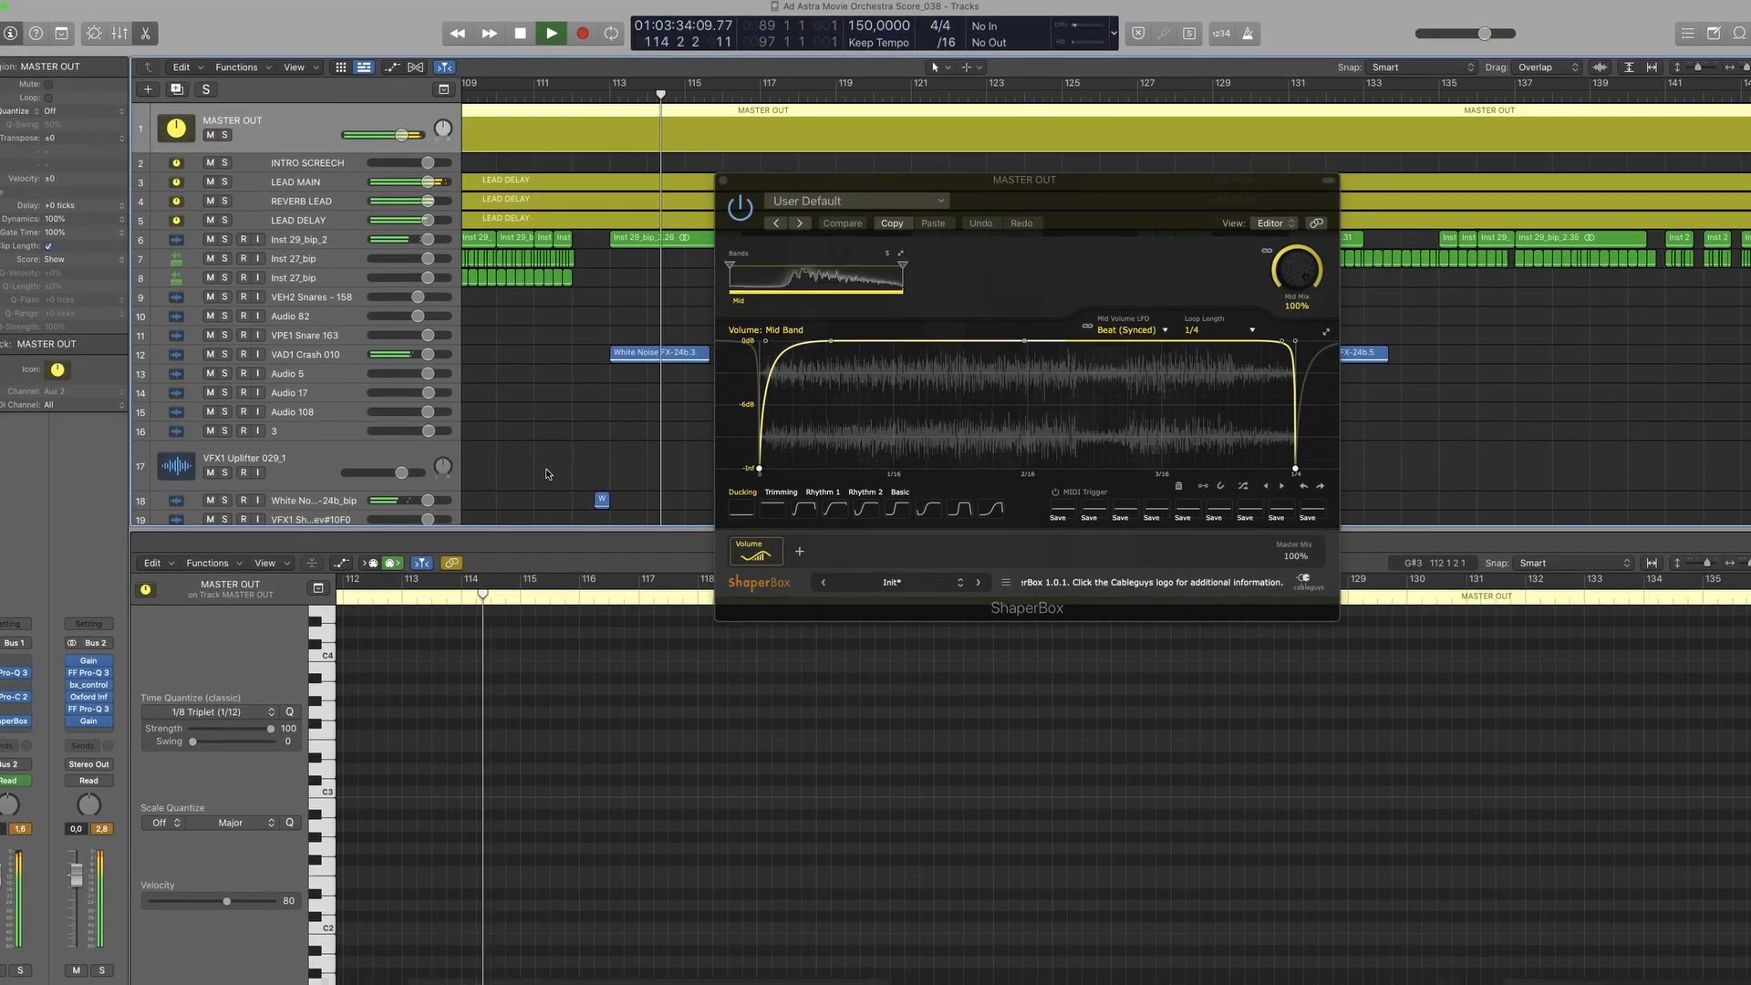
{"action": "key", "text": "space"}
{"action": "left_click", "coordinate": [723, 181]}
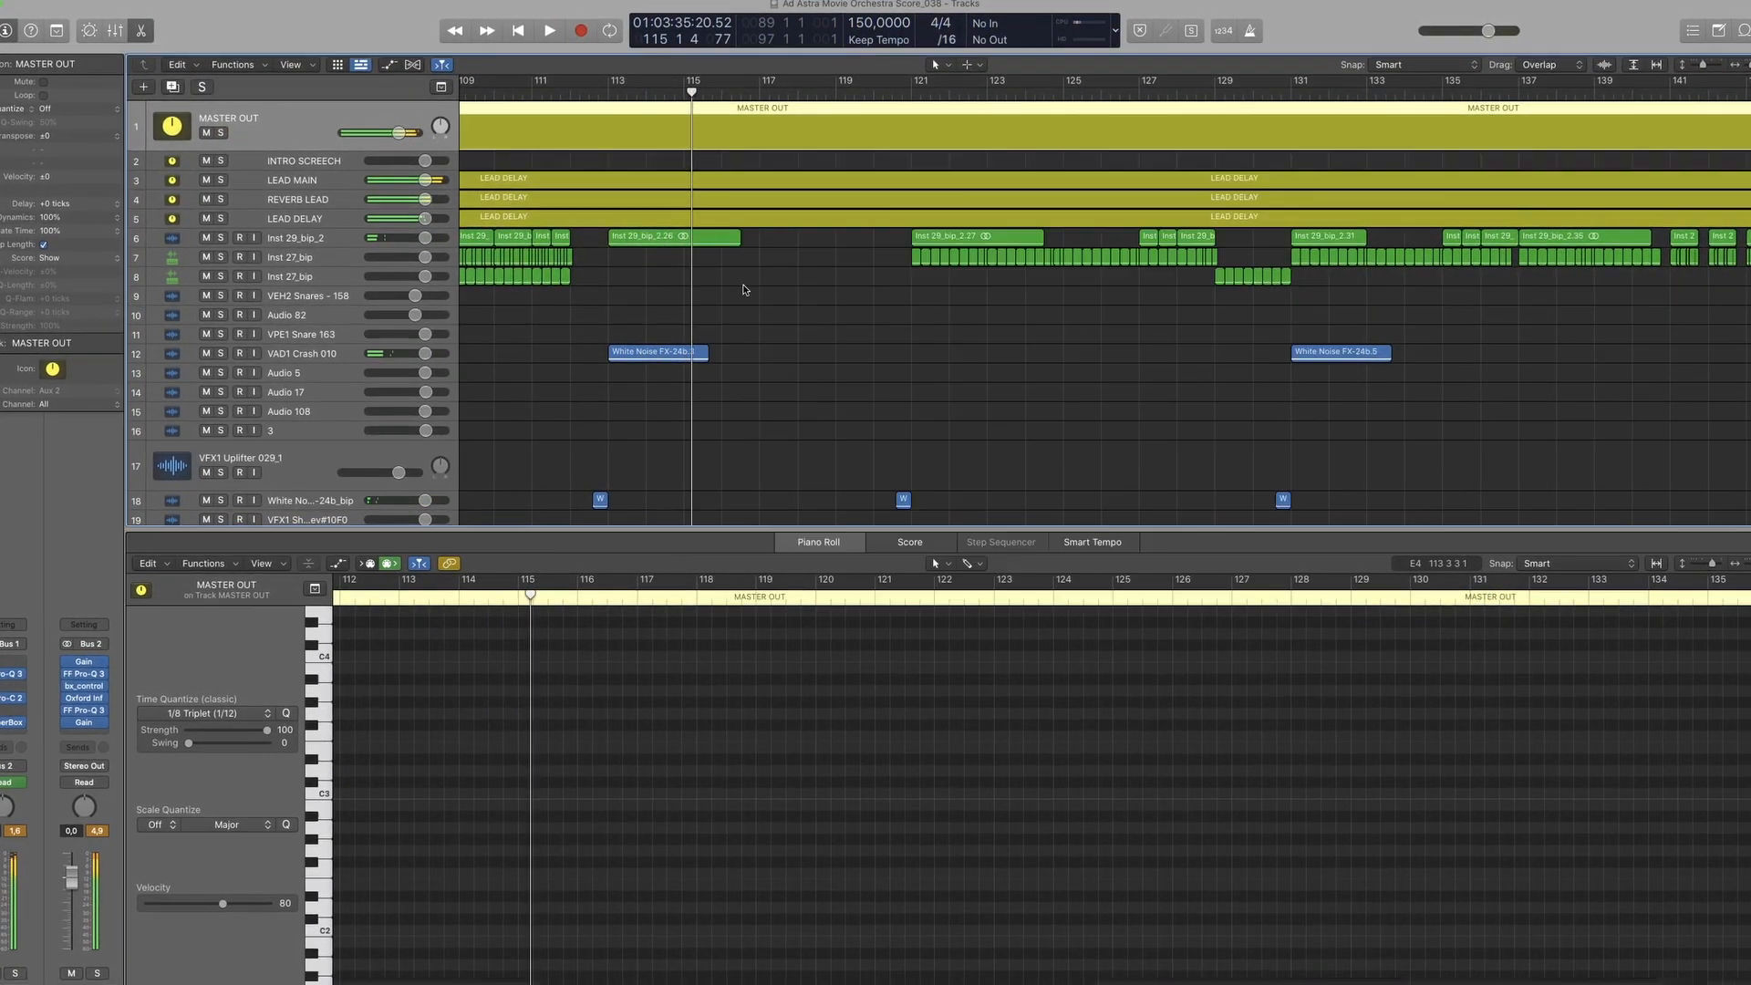
Select the Top Saw lead on track 99 and open ShaperBox on its LEAD MAIN bus
{"action": "scroll", "coordinate": [829, 338], "scroll_direction": "down", "scroll_amount": 20}
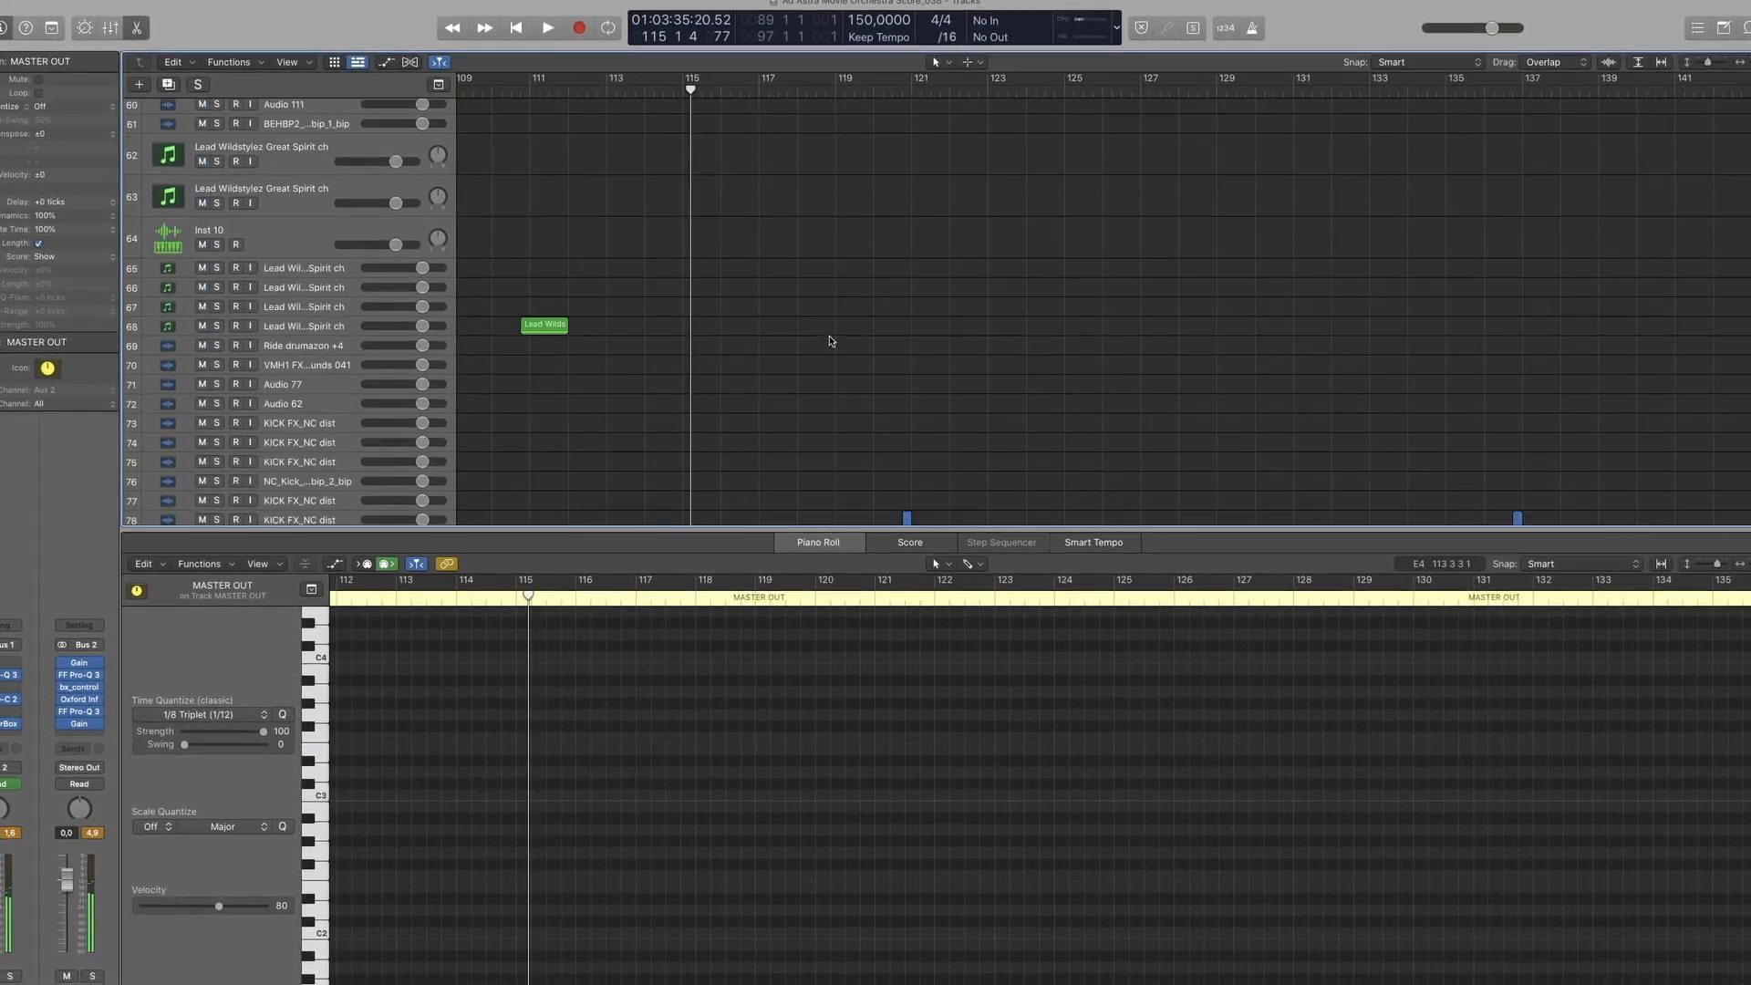
{"action": "scroll", "coordinate": [831, 341], "scroll_direction": "down", "scroll_amount": 15}
{"action": "scroll", "coordinate": [831, 341], "scroll_direction": "up", "scroll_amount": 2}
{"action": "left_click", "coordinate": [294, 200]}
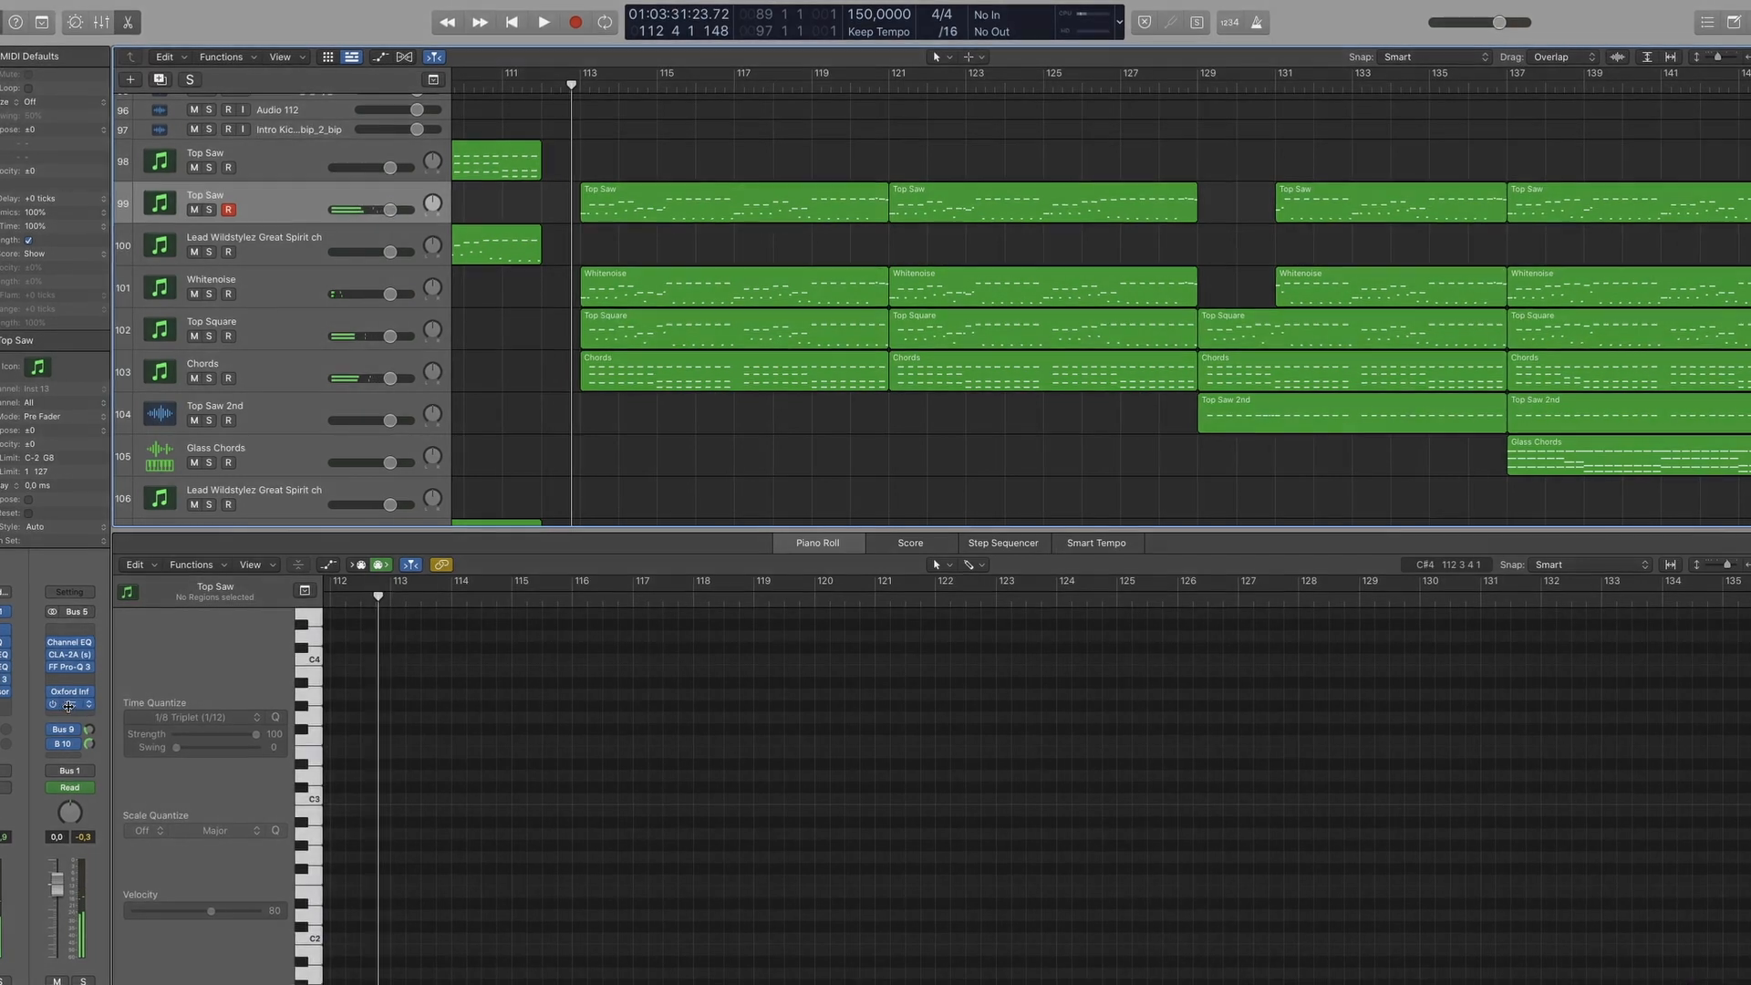
{"action": "left_click", "coordinate": [69, 706]}
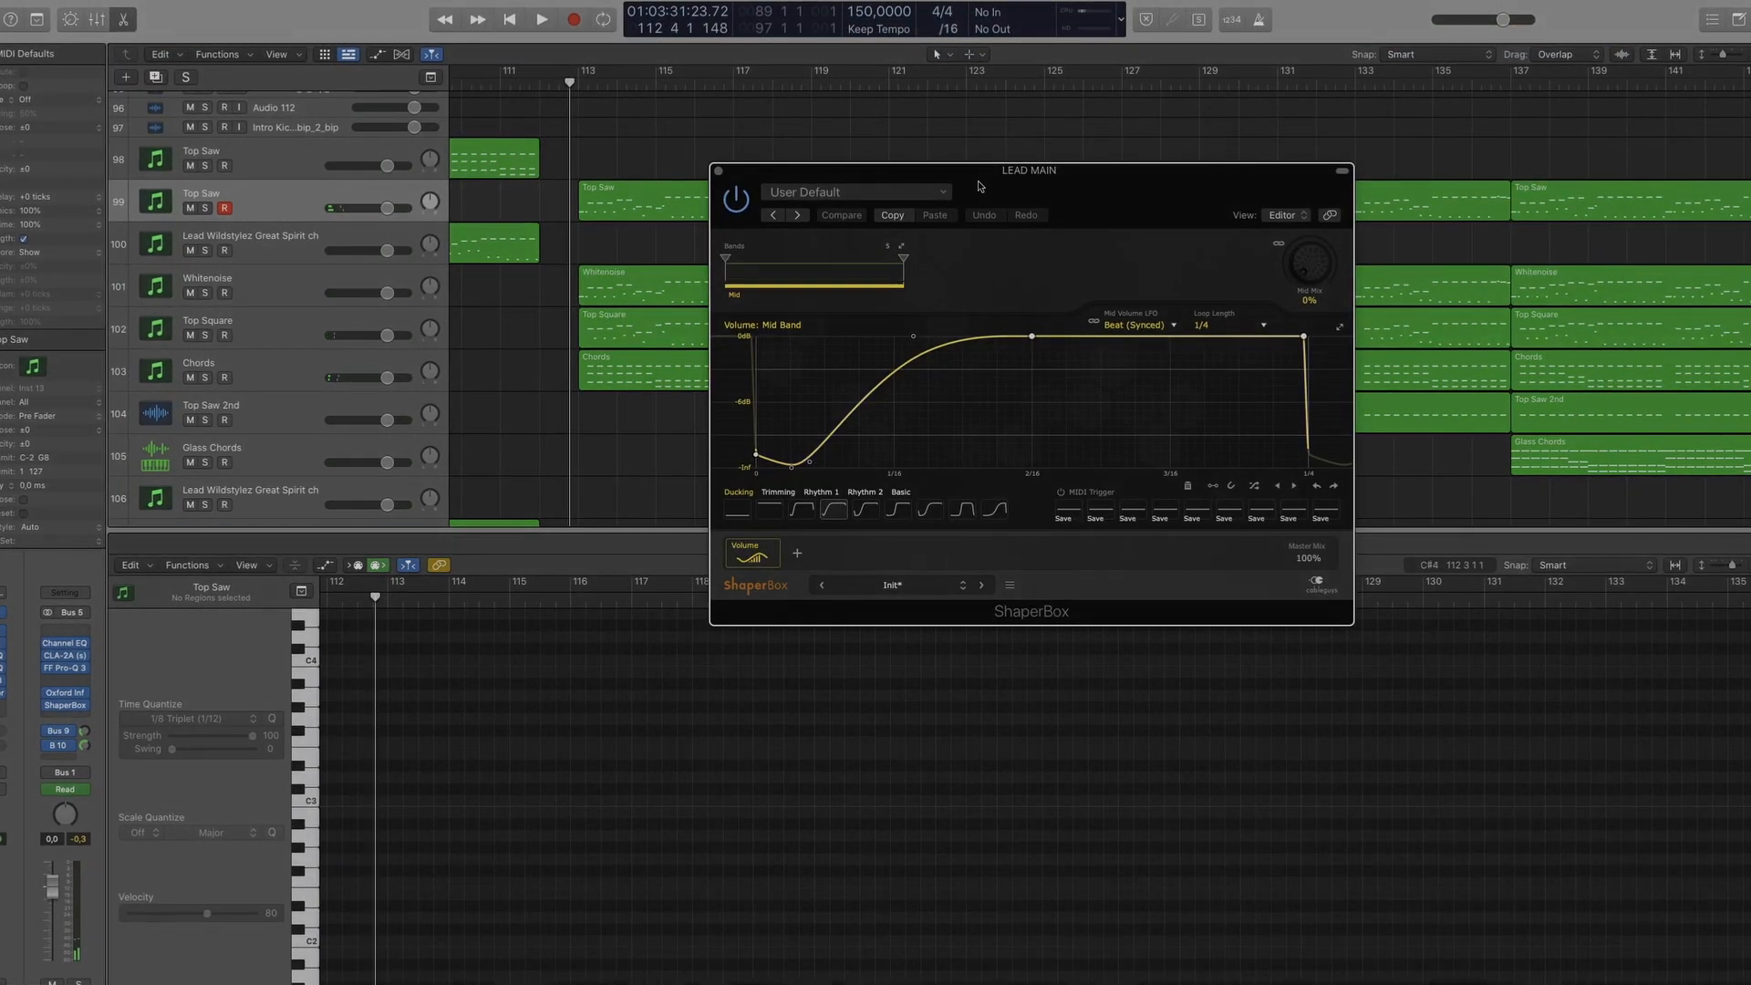
Hide the piano roll editor and move the LEAD MAIN ShaperBox window clear of the Top Saw, Whitenoise, Top Square and Chords regions
{"action": "left_click", "coordinate": [584, 450]}
{"action": "key", "text": "x"}
{"action": "key", "text": "x"}
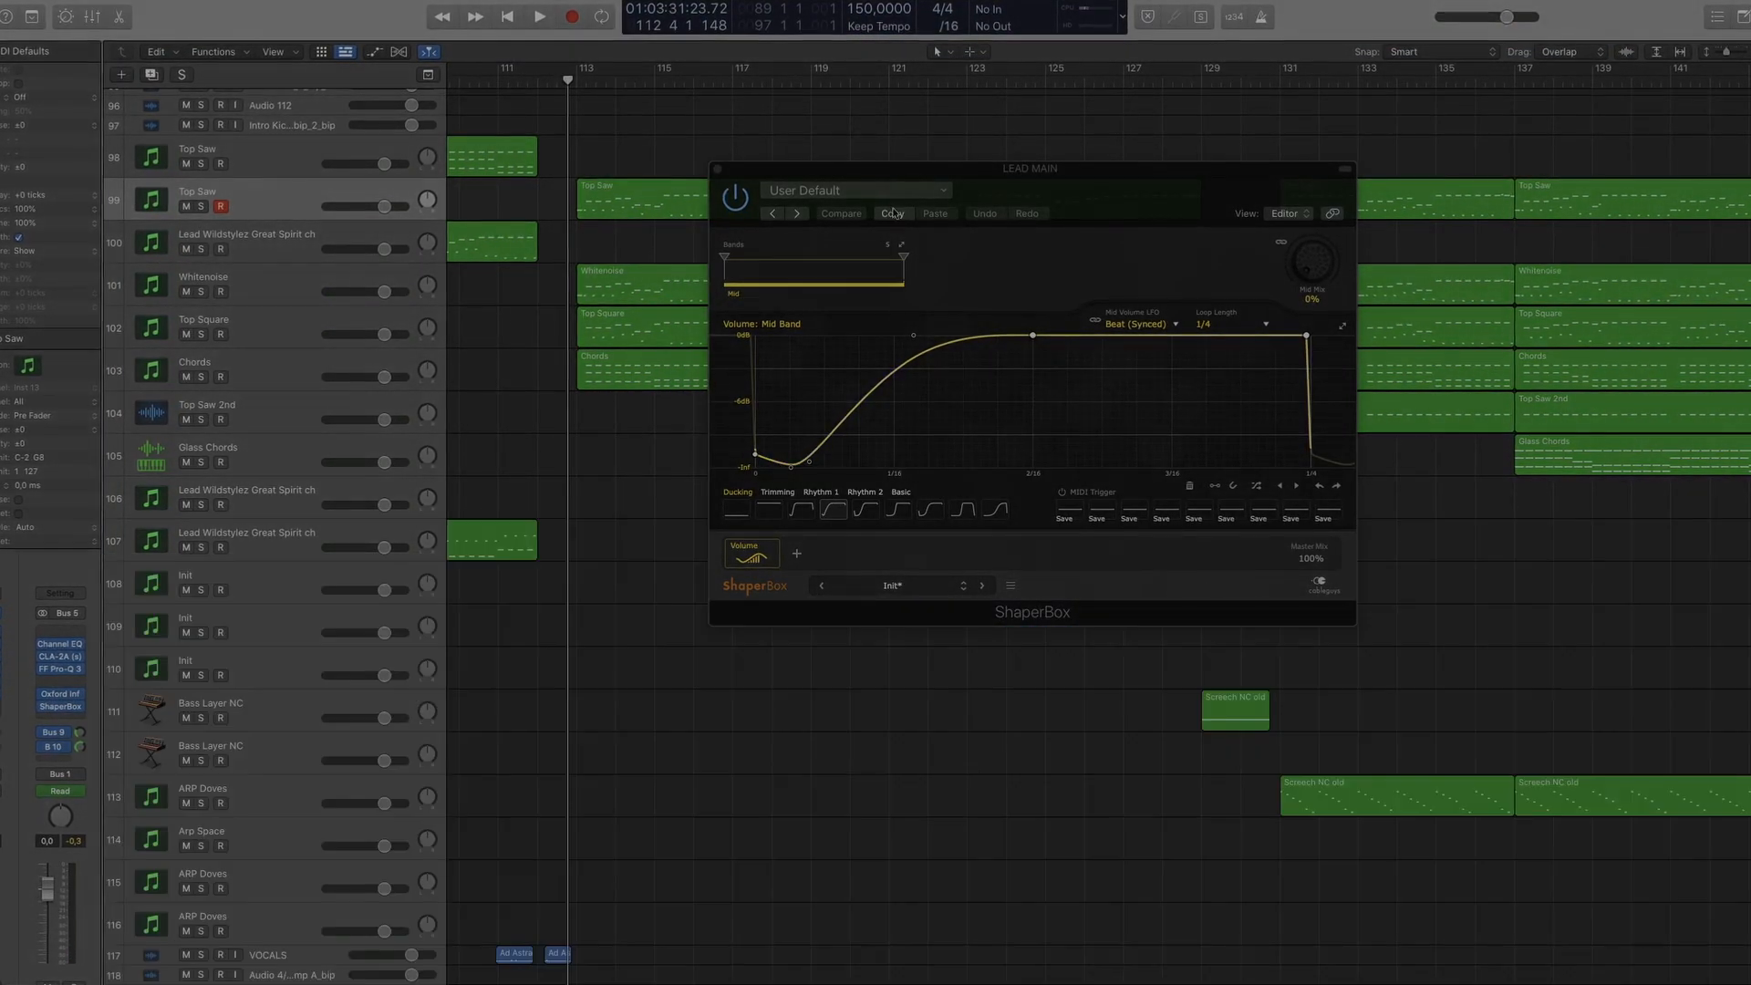
{"action": "left_click_drag", "start_coordinate": [949, 175], "coordinate": [859, 478]}
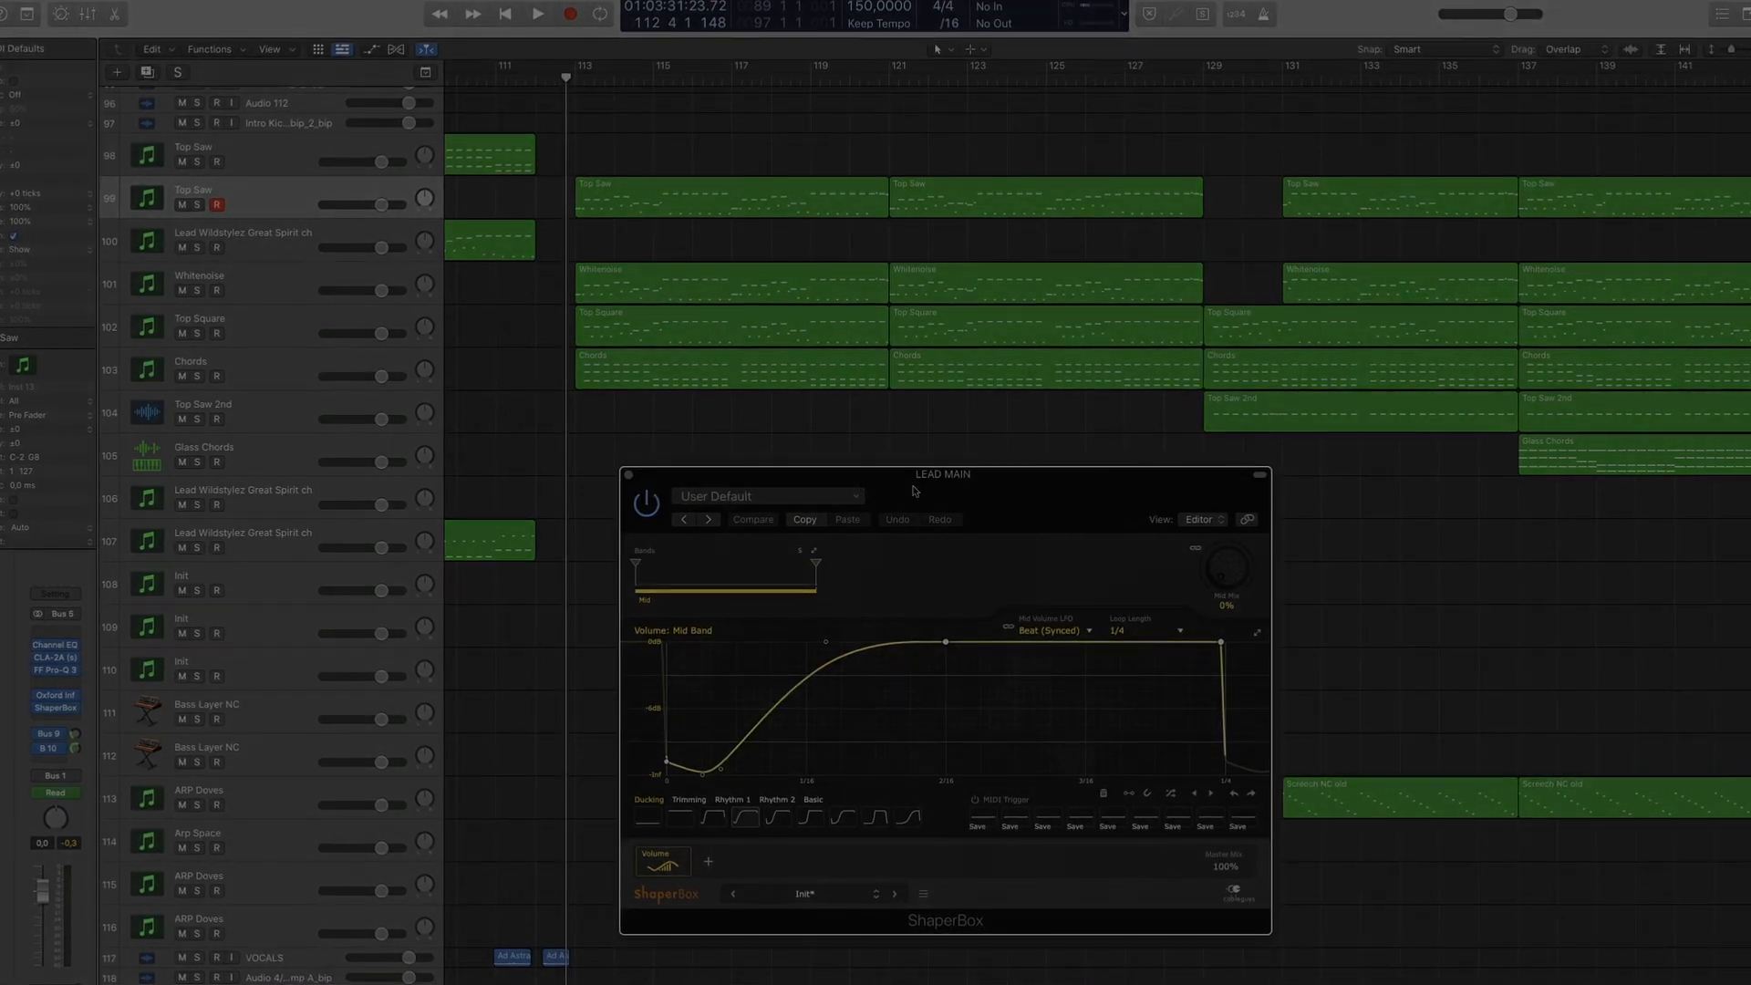